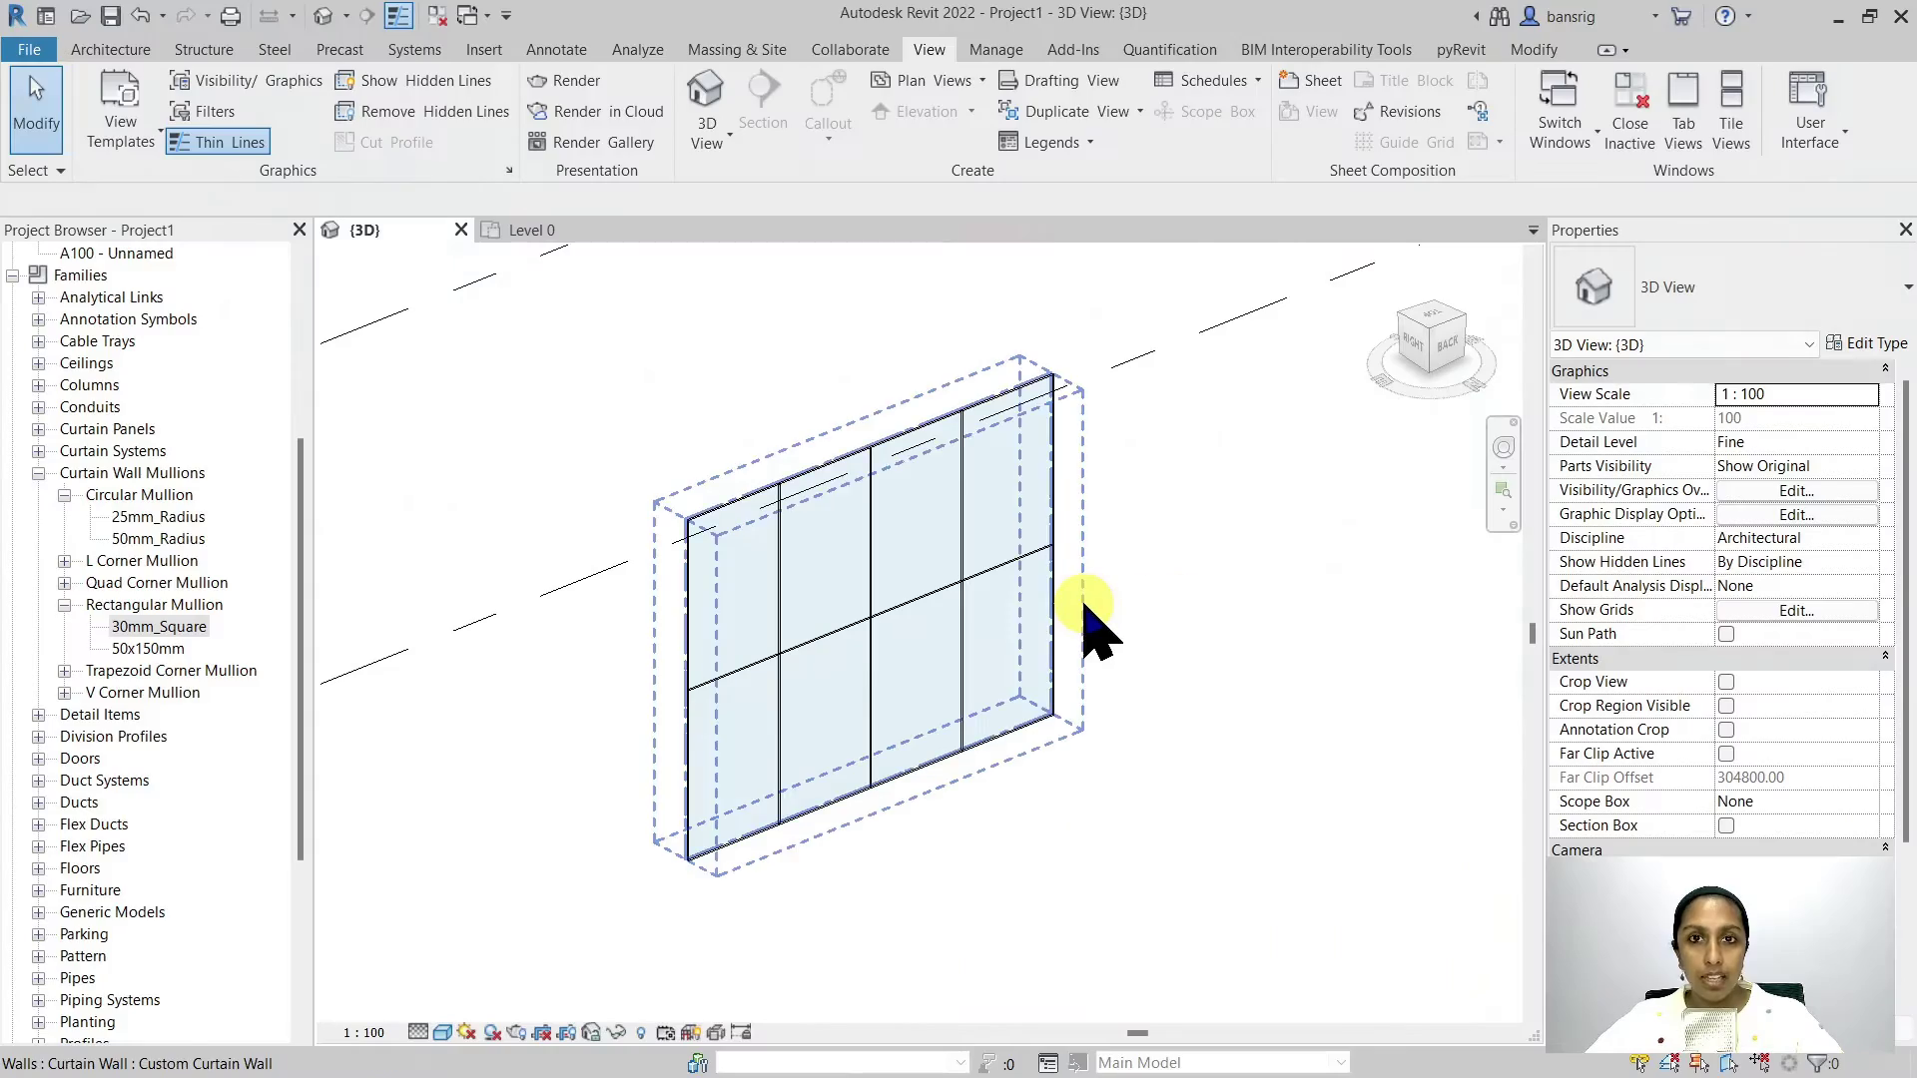
Step: Select the Custom Curtain Wall in the 3D view
click(1085, 606)
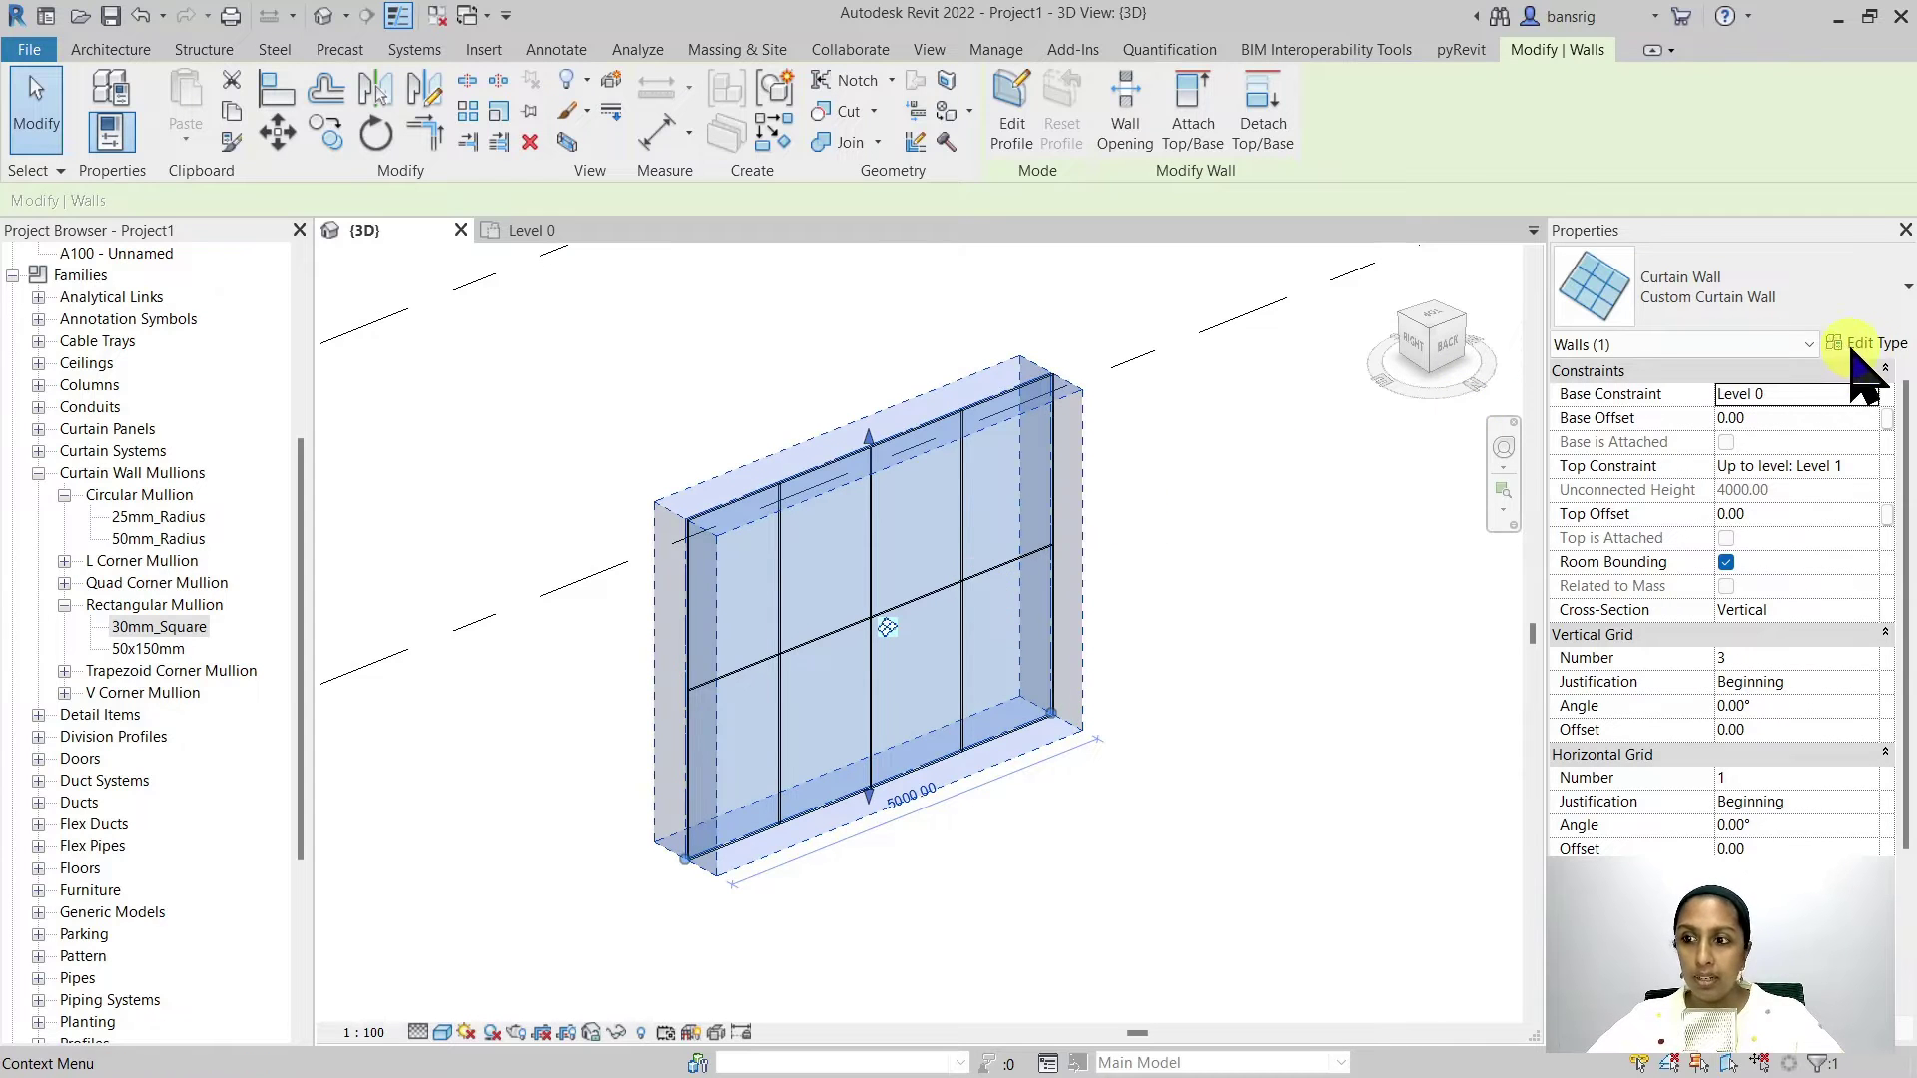
click(1867, 345)
scroll(1355, 509, down, 4)
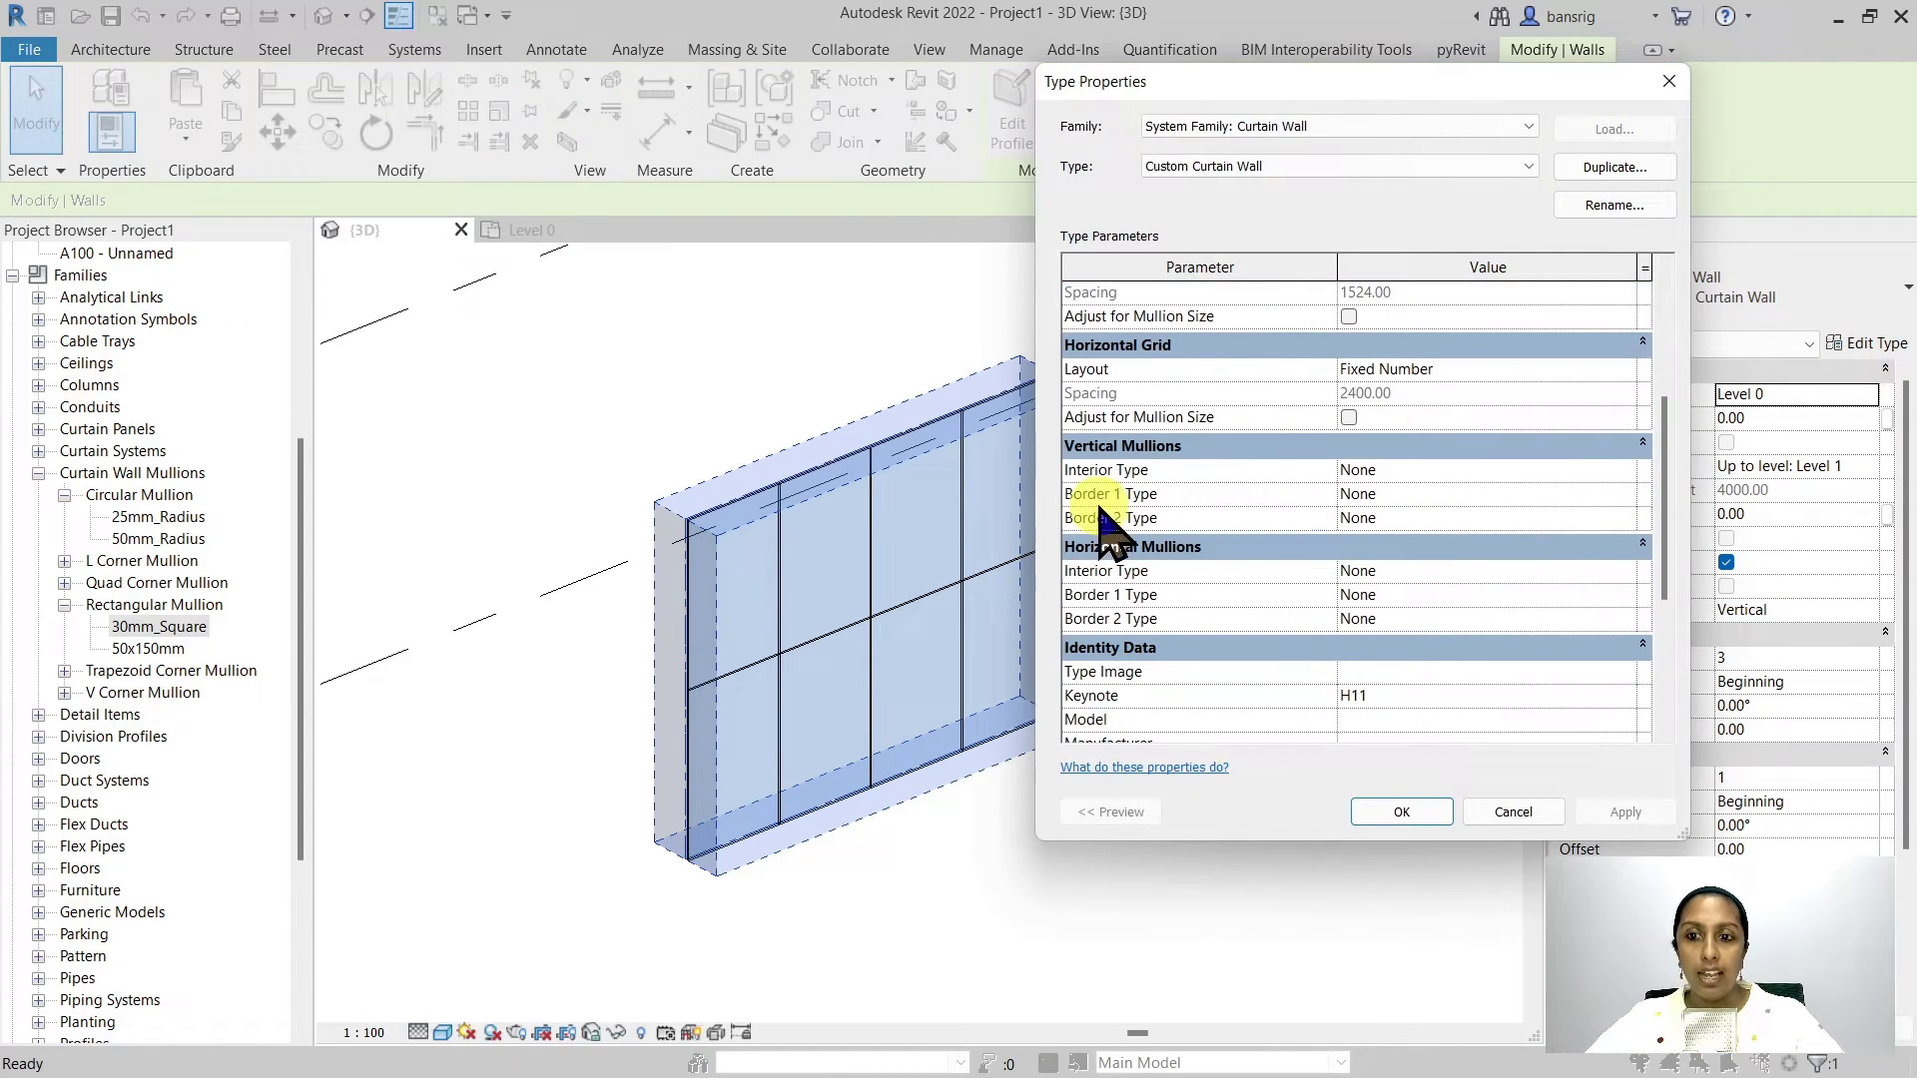
click(1619, 471)
click(1622, 471)
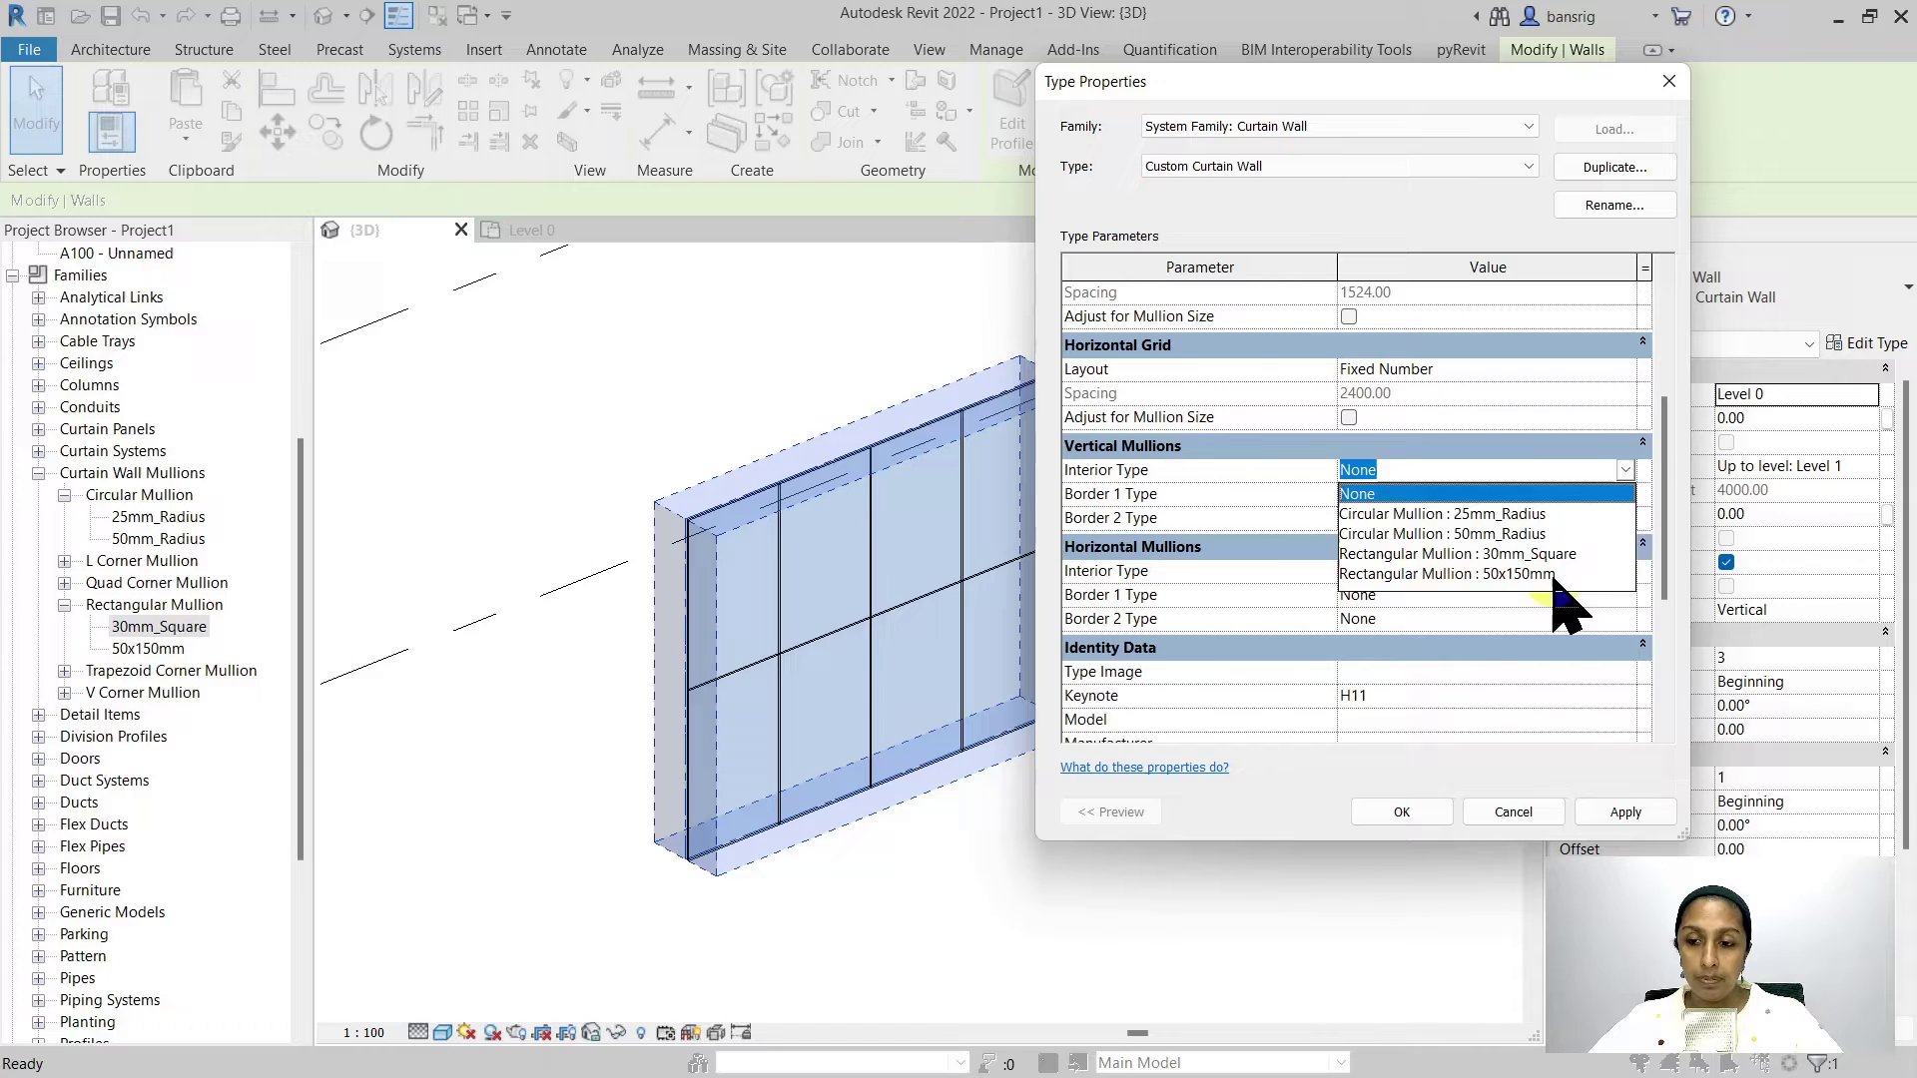
click(1526, 808)
click(1526, 809)
click(1280, 834)
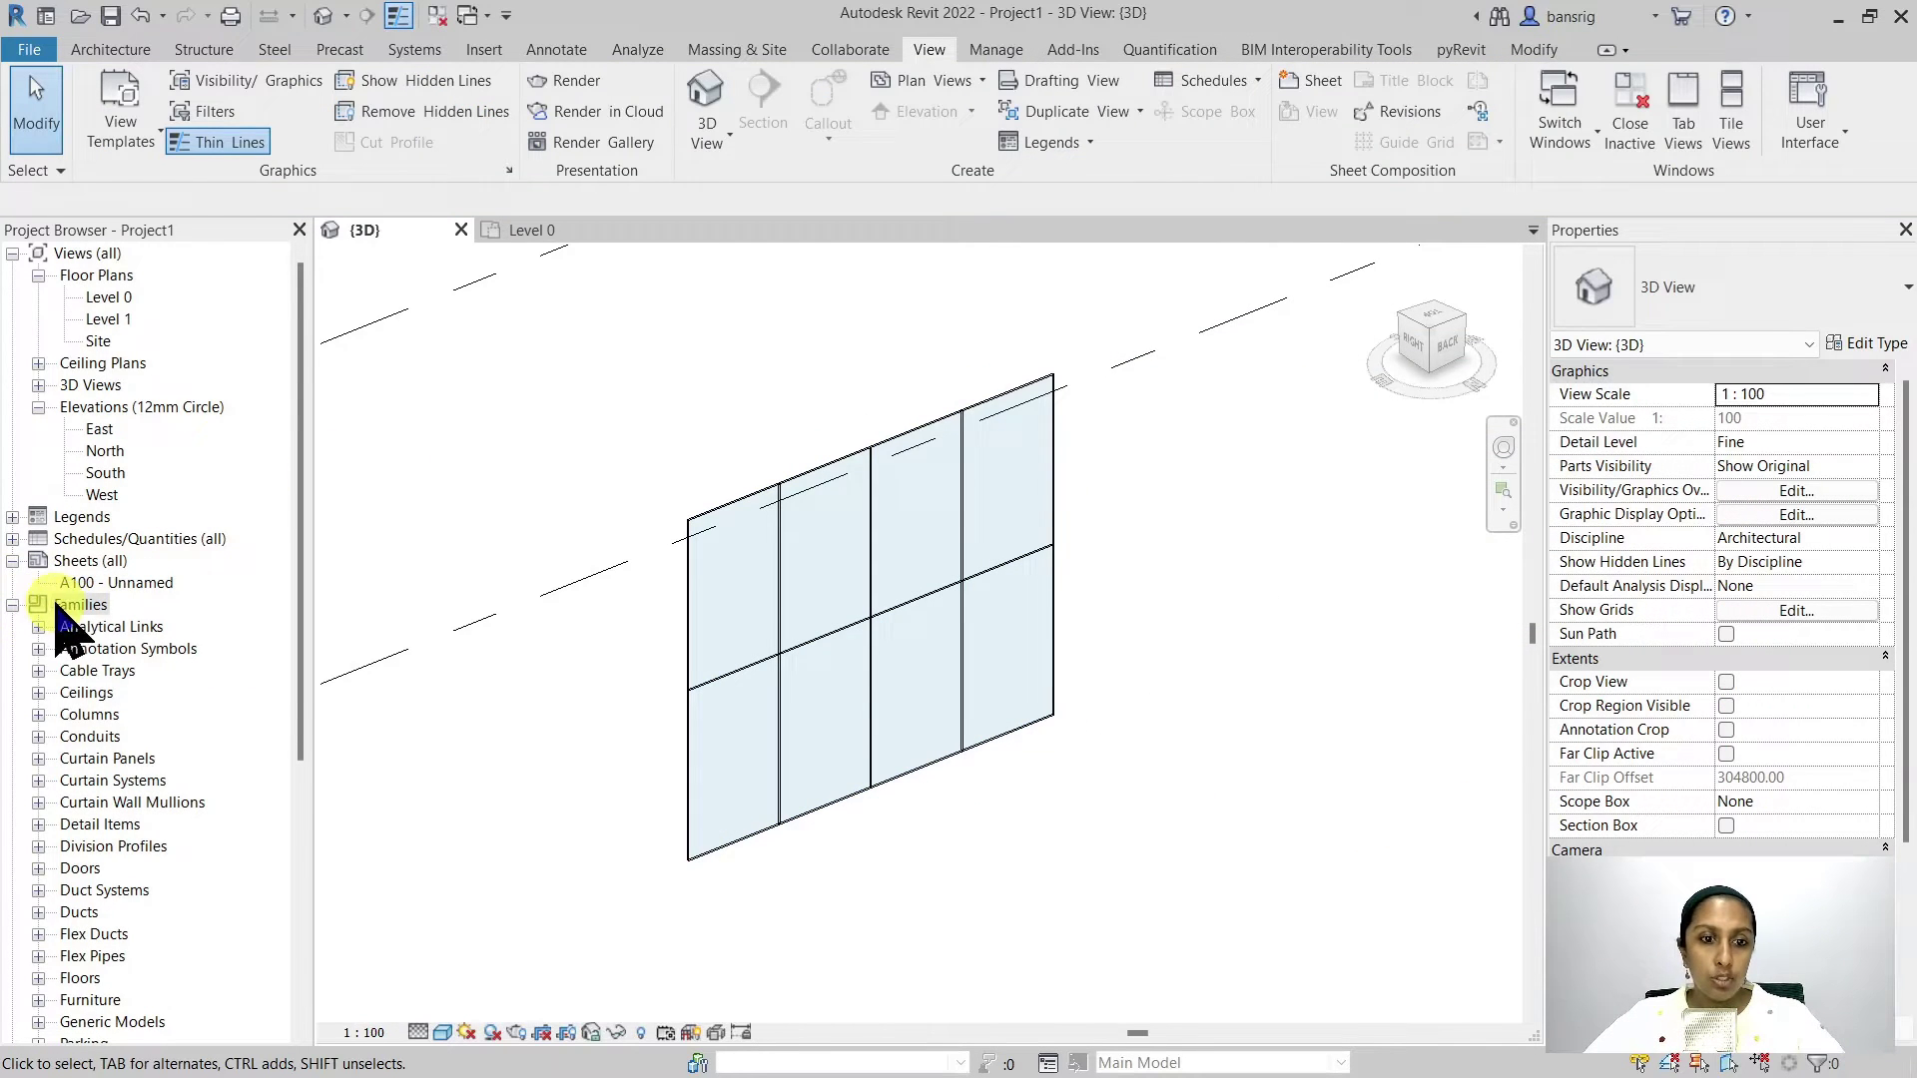
Step: Find the Rectangular Mullion 50x150mm type in the Project Browser and bring up its context menu
click(81, 605)
scroll(94, 629, down, 1)
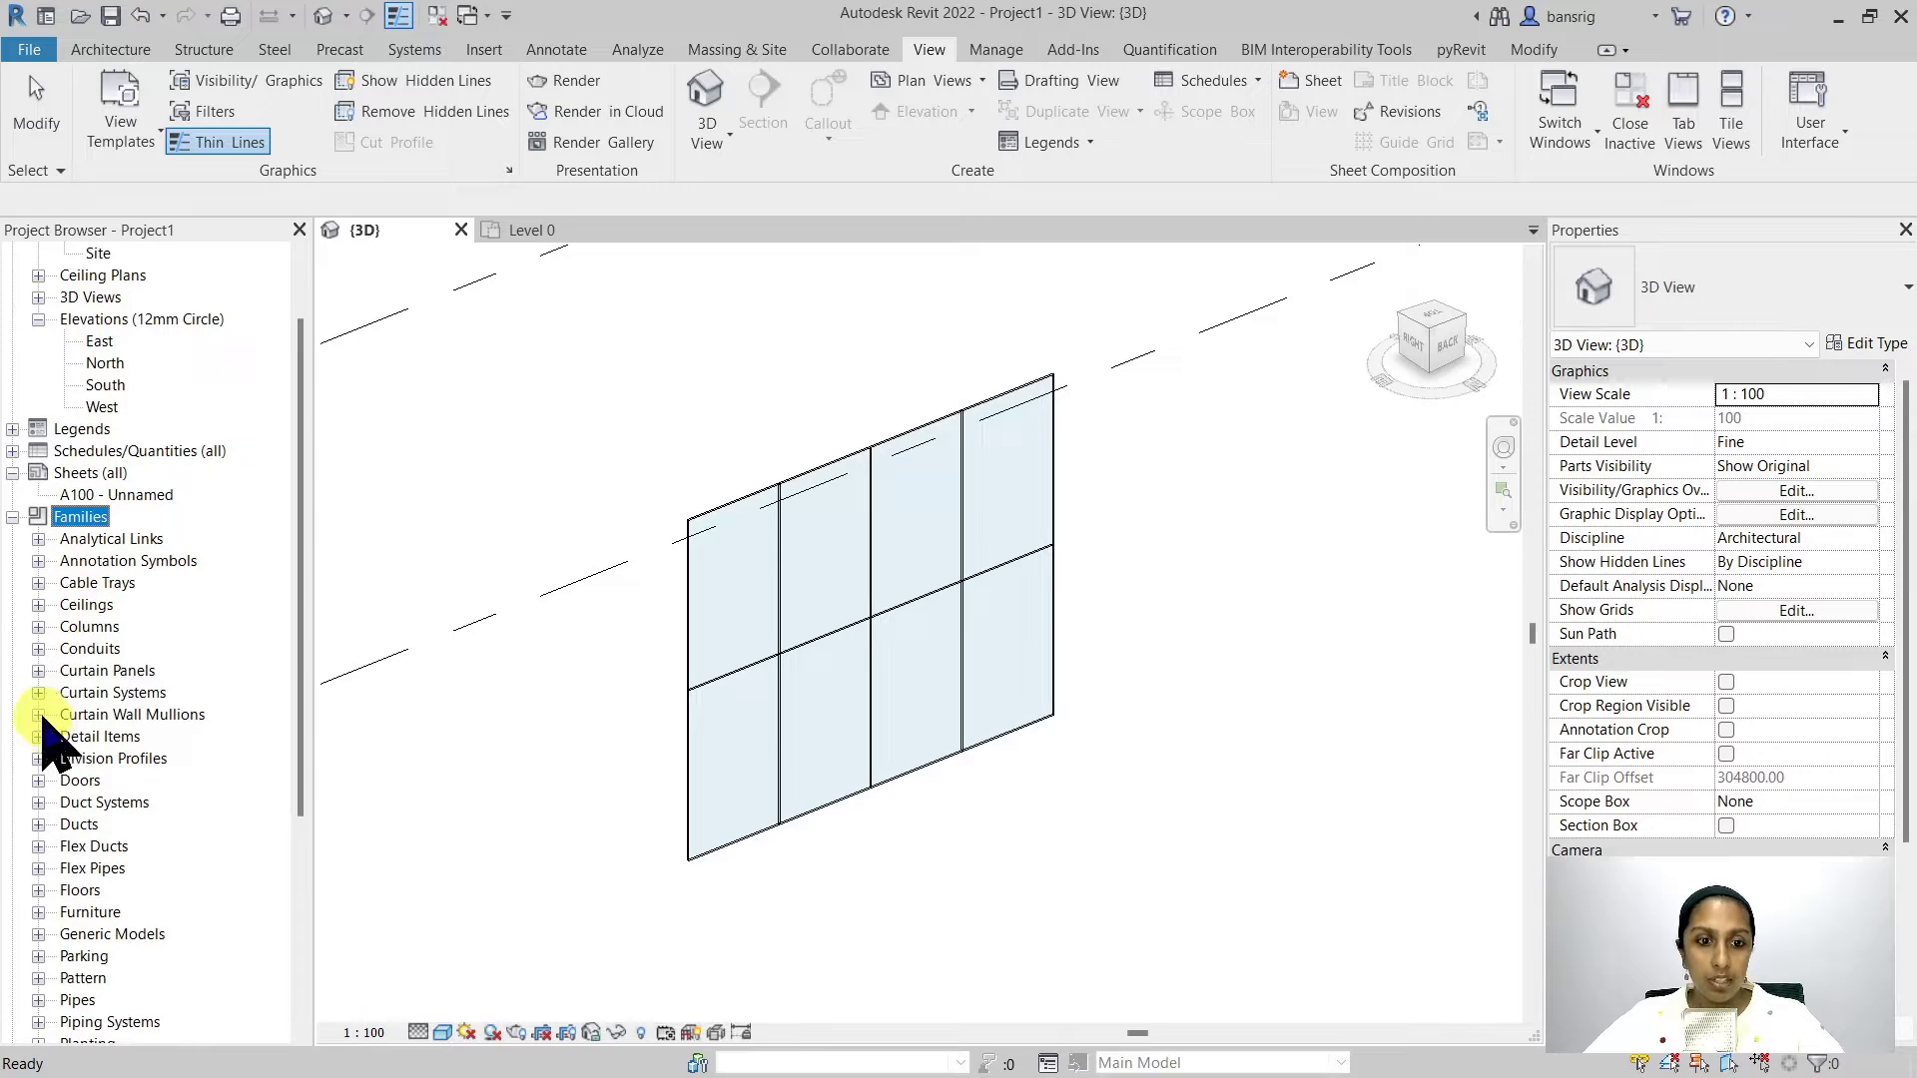
click(38, 715)
scroll(90, 699, down, 2)
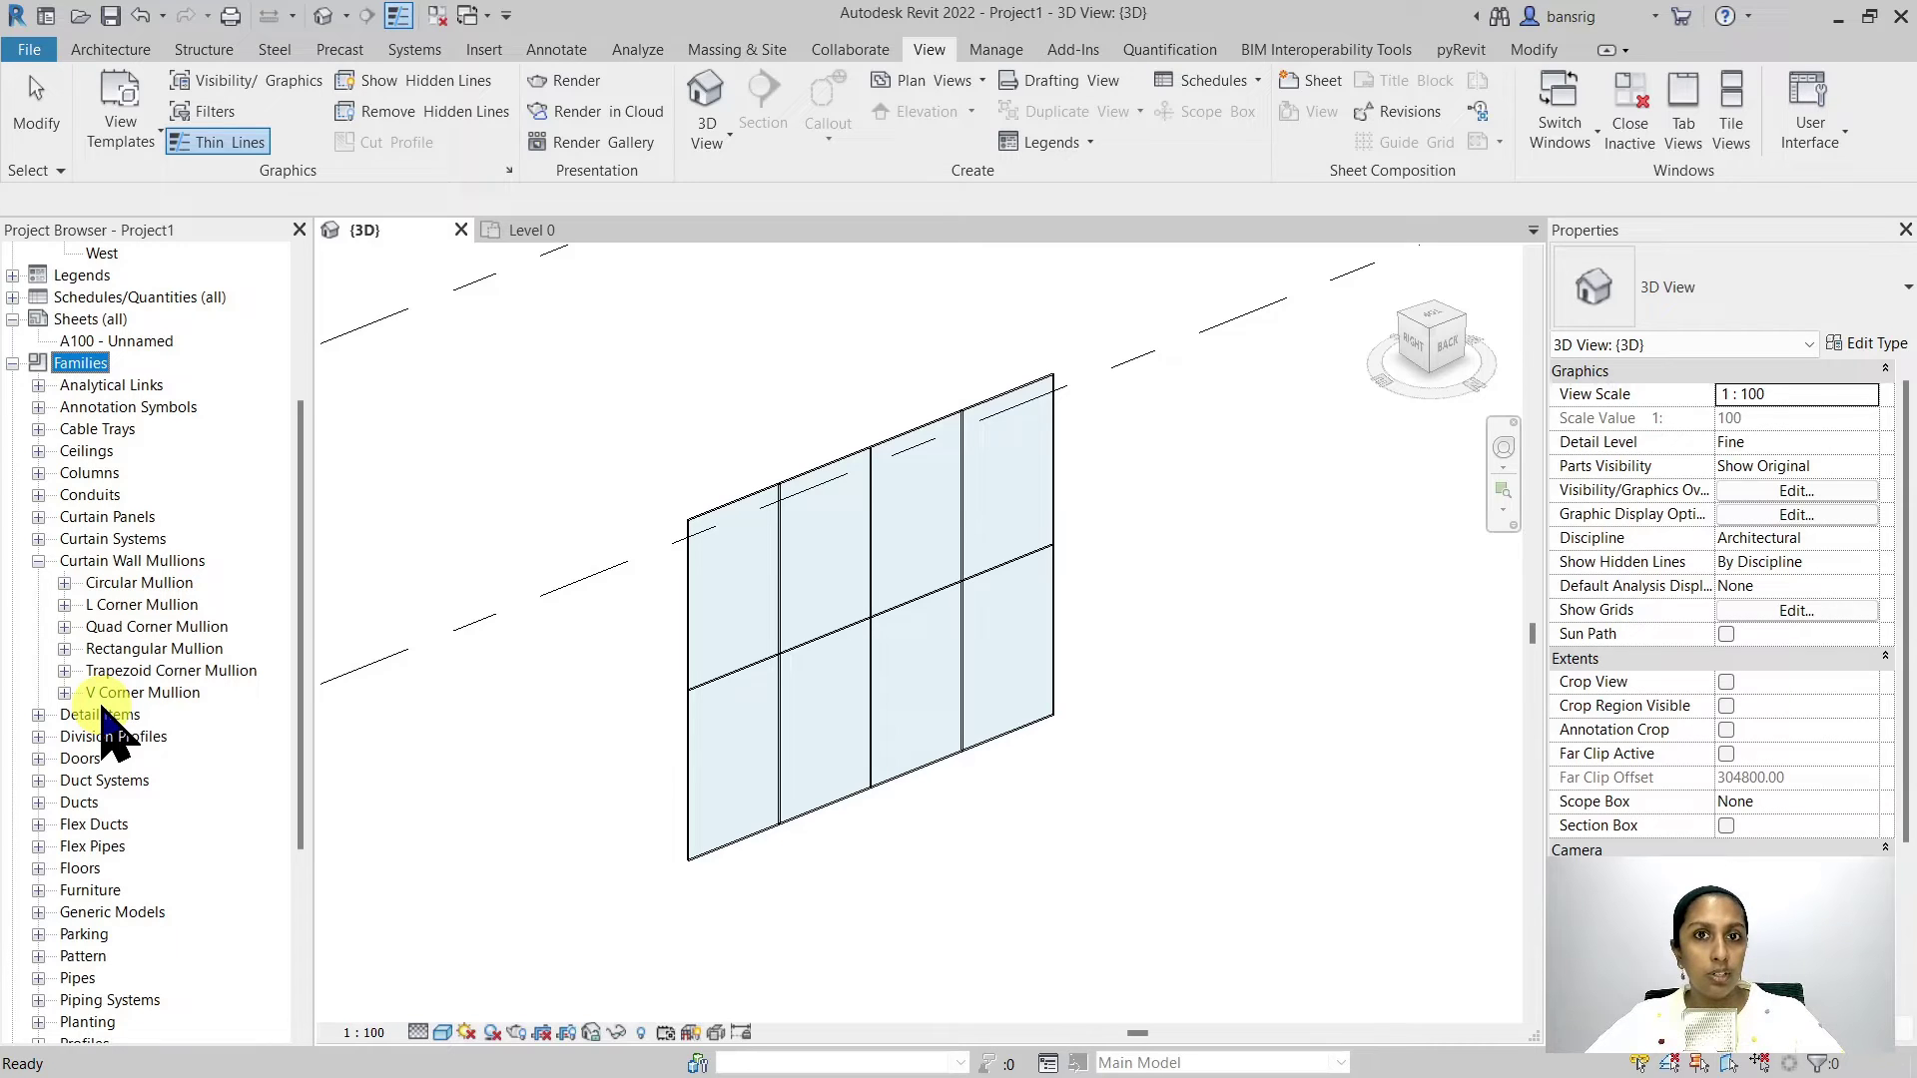
scroll(66, 587, down, 1)
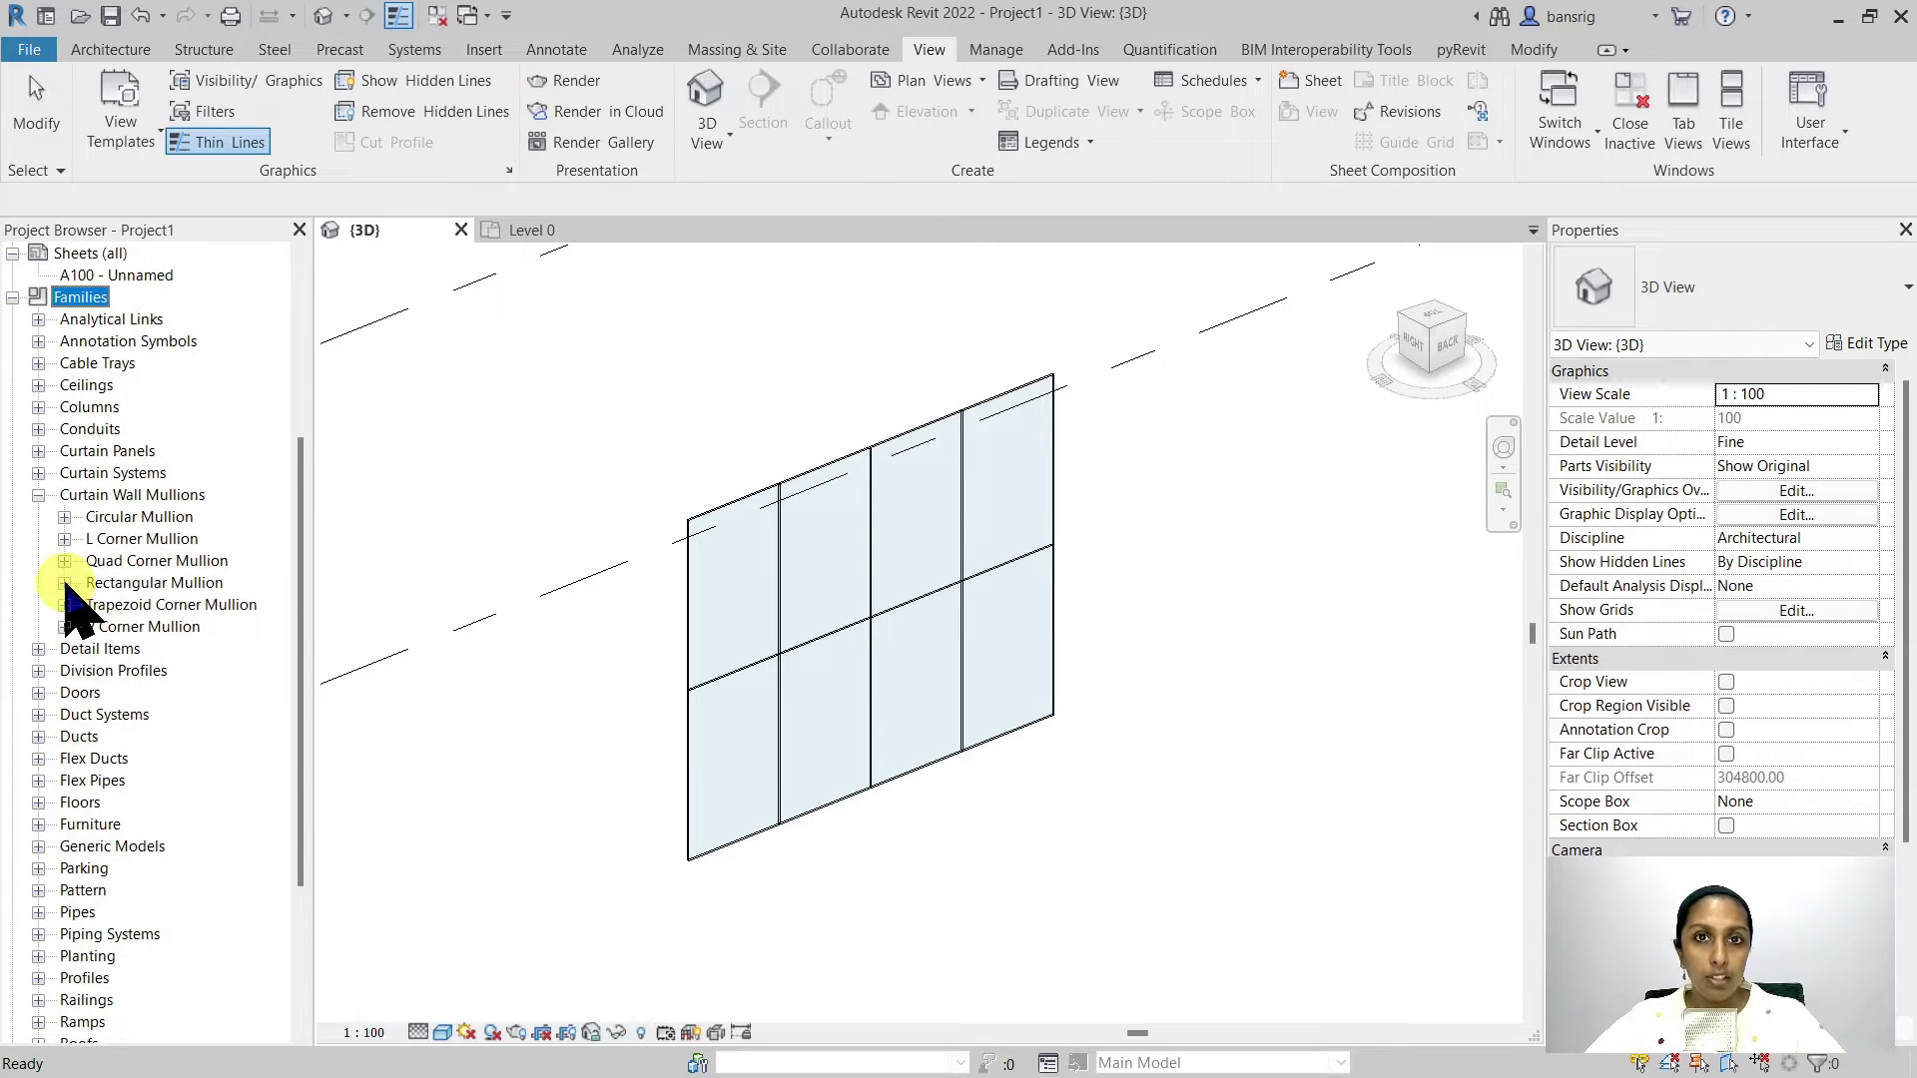
click(64, 583)
scroll(150, 587, down, 1)
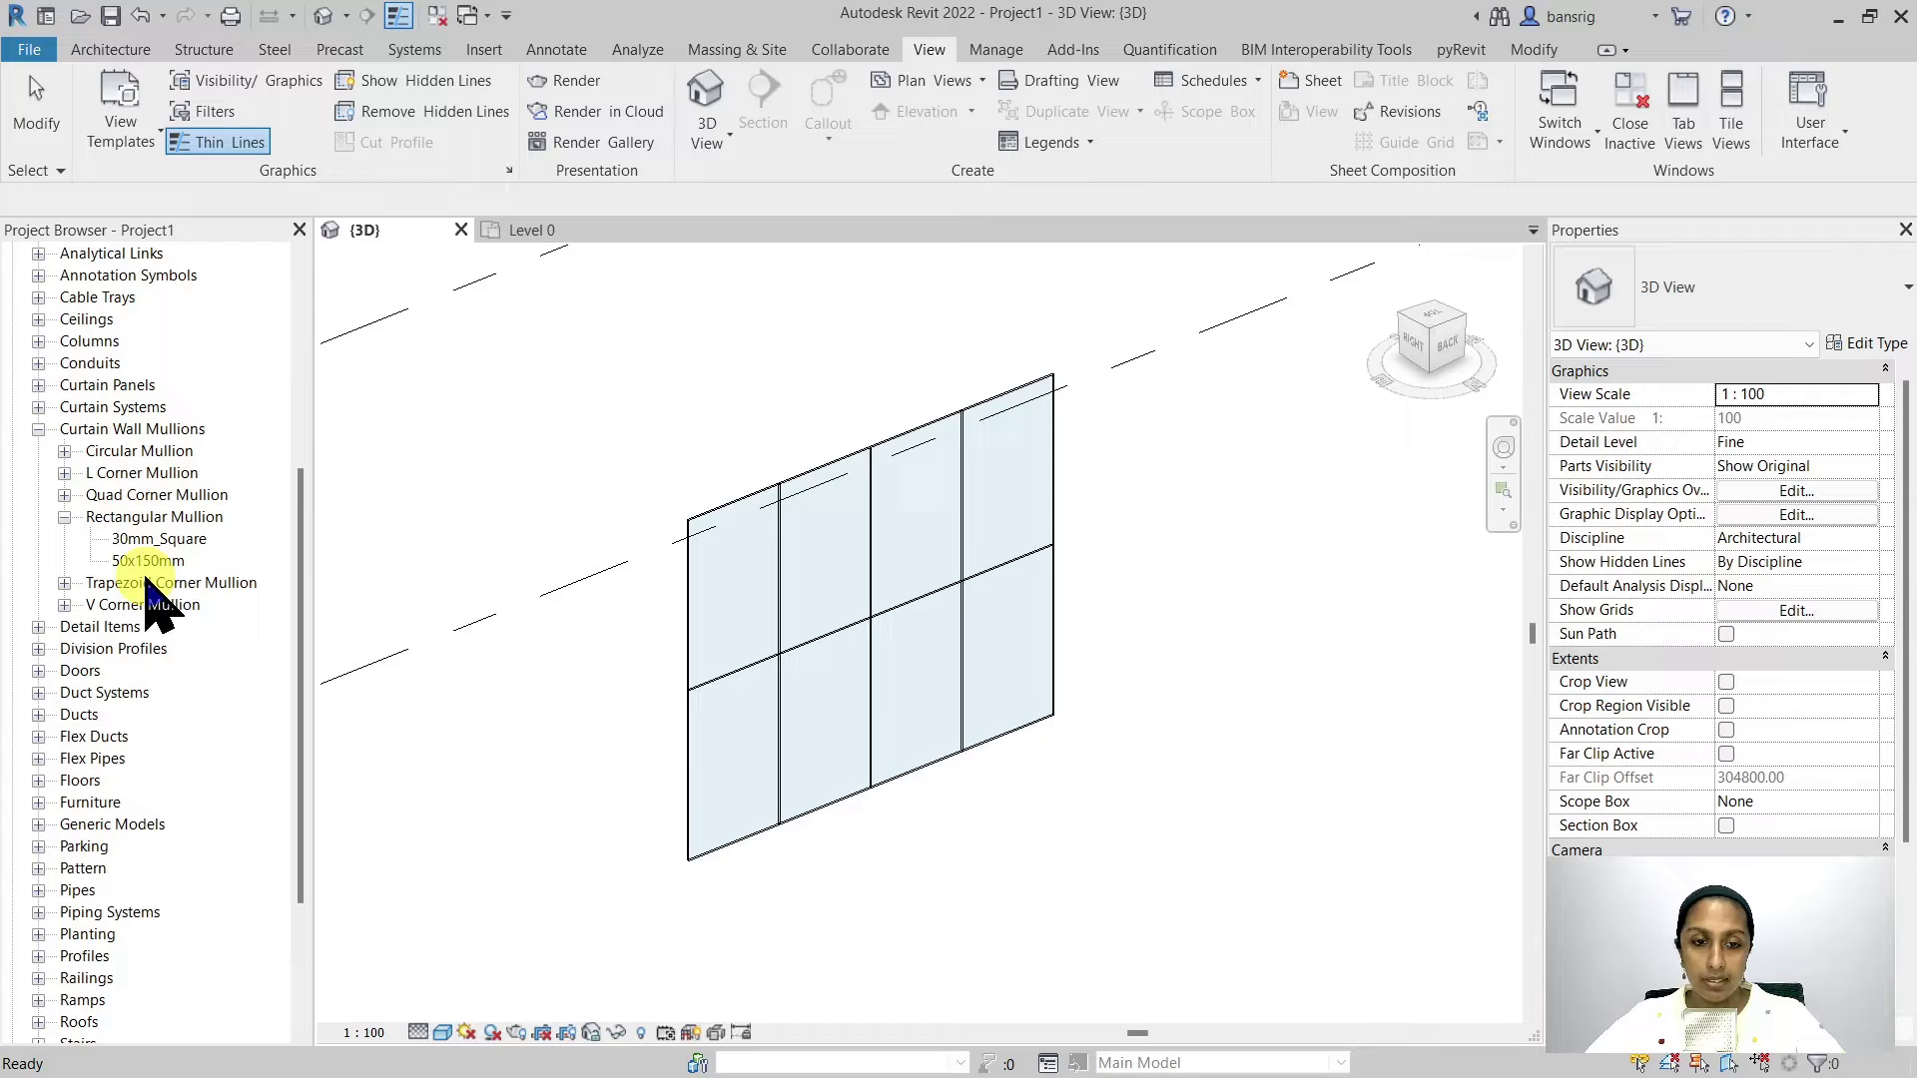
click(154, 539)
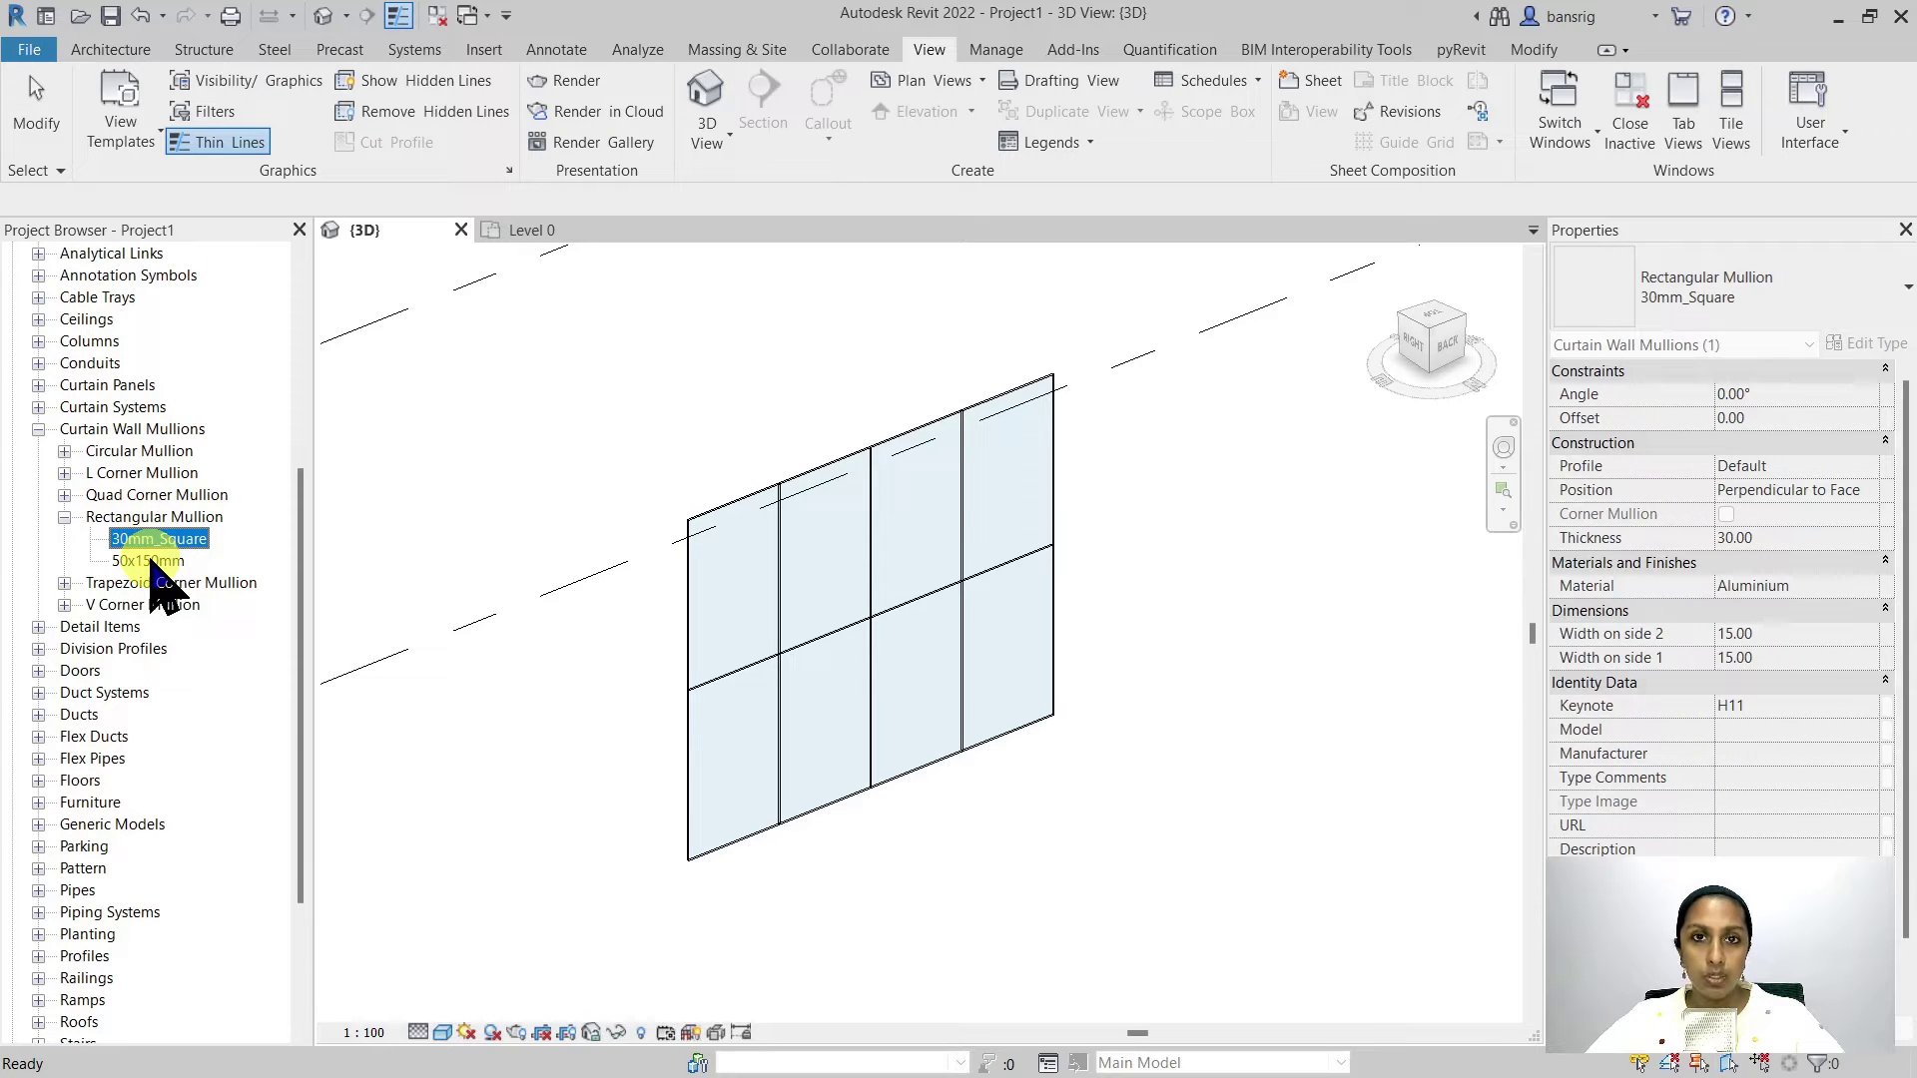
click(150, 561)
right_click(152, 562)
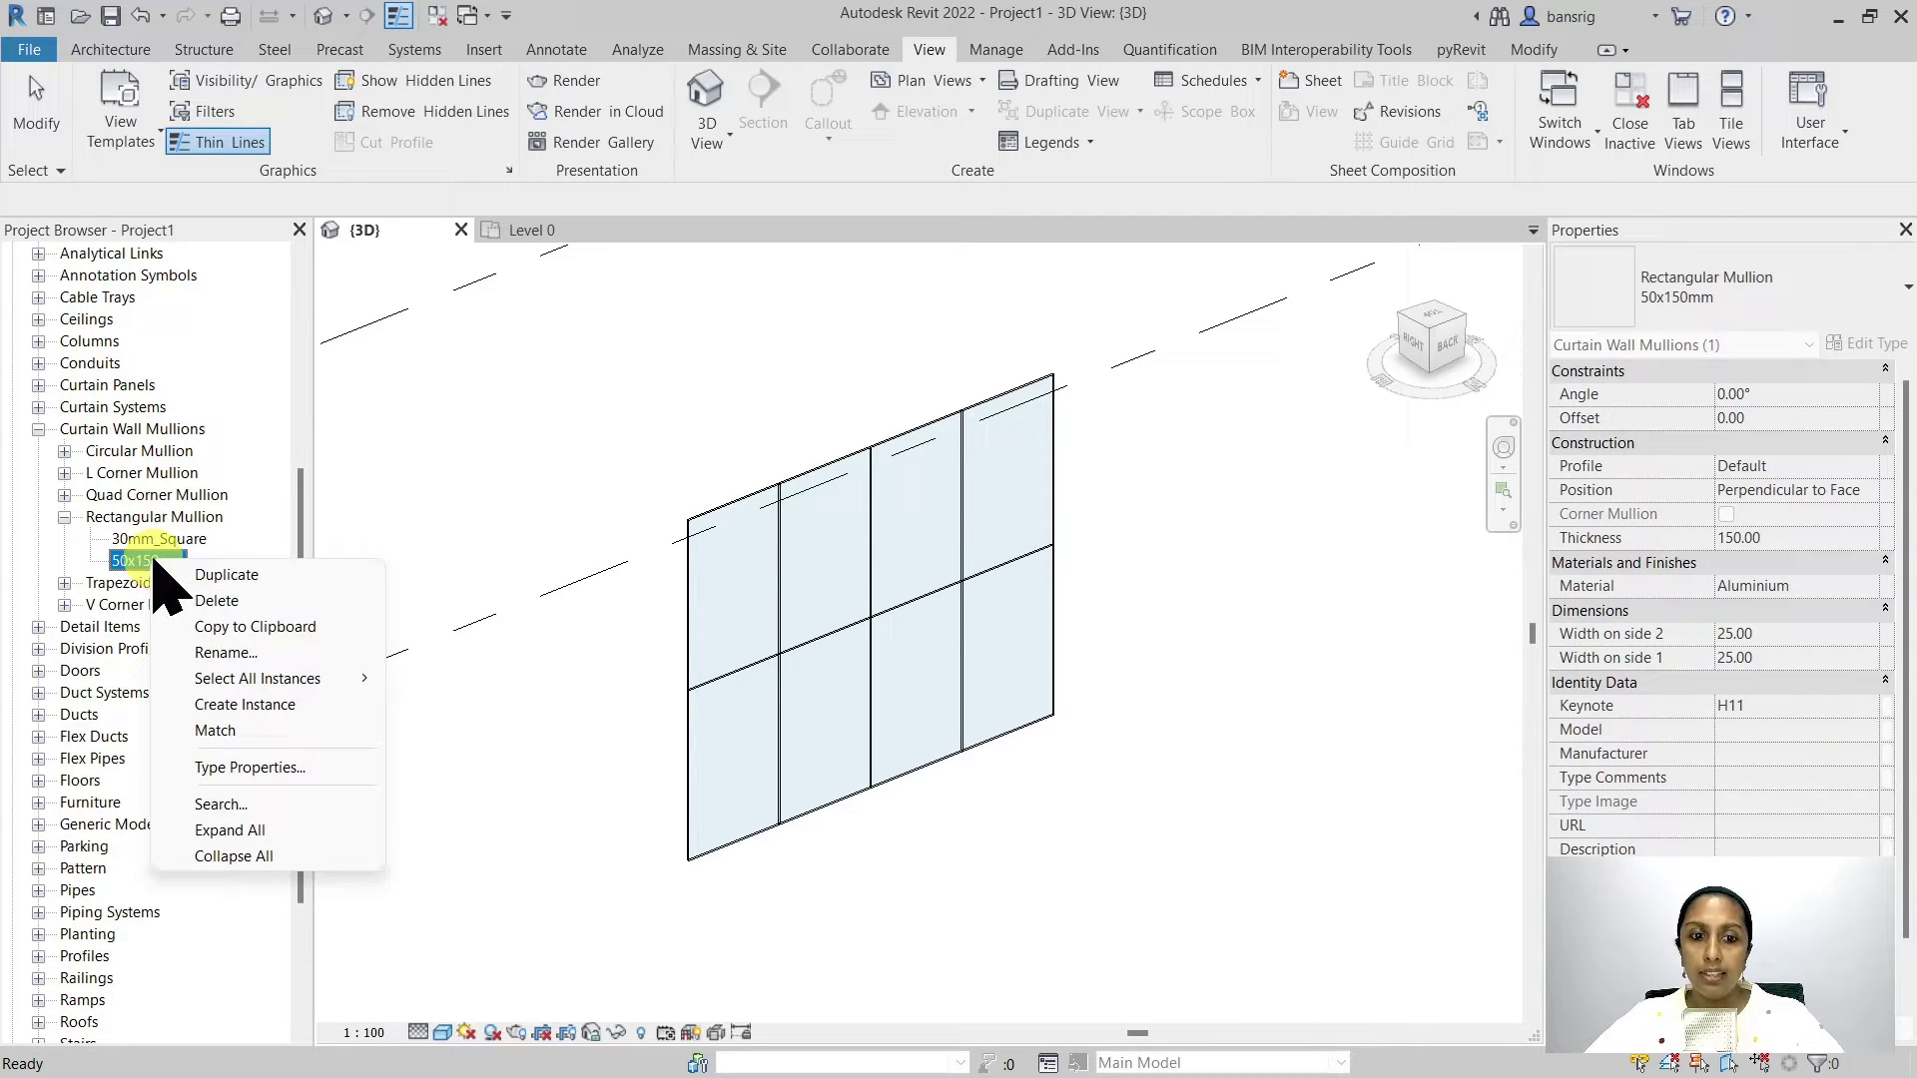
Step: Duplicate the 50x150mm rectangular mullion type as a new type named 45x100mm
click(248, 768)
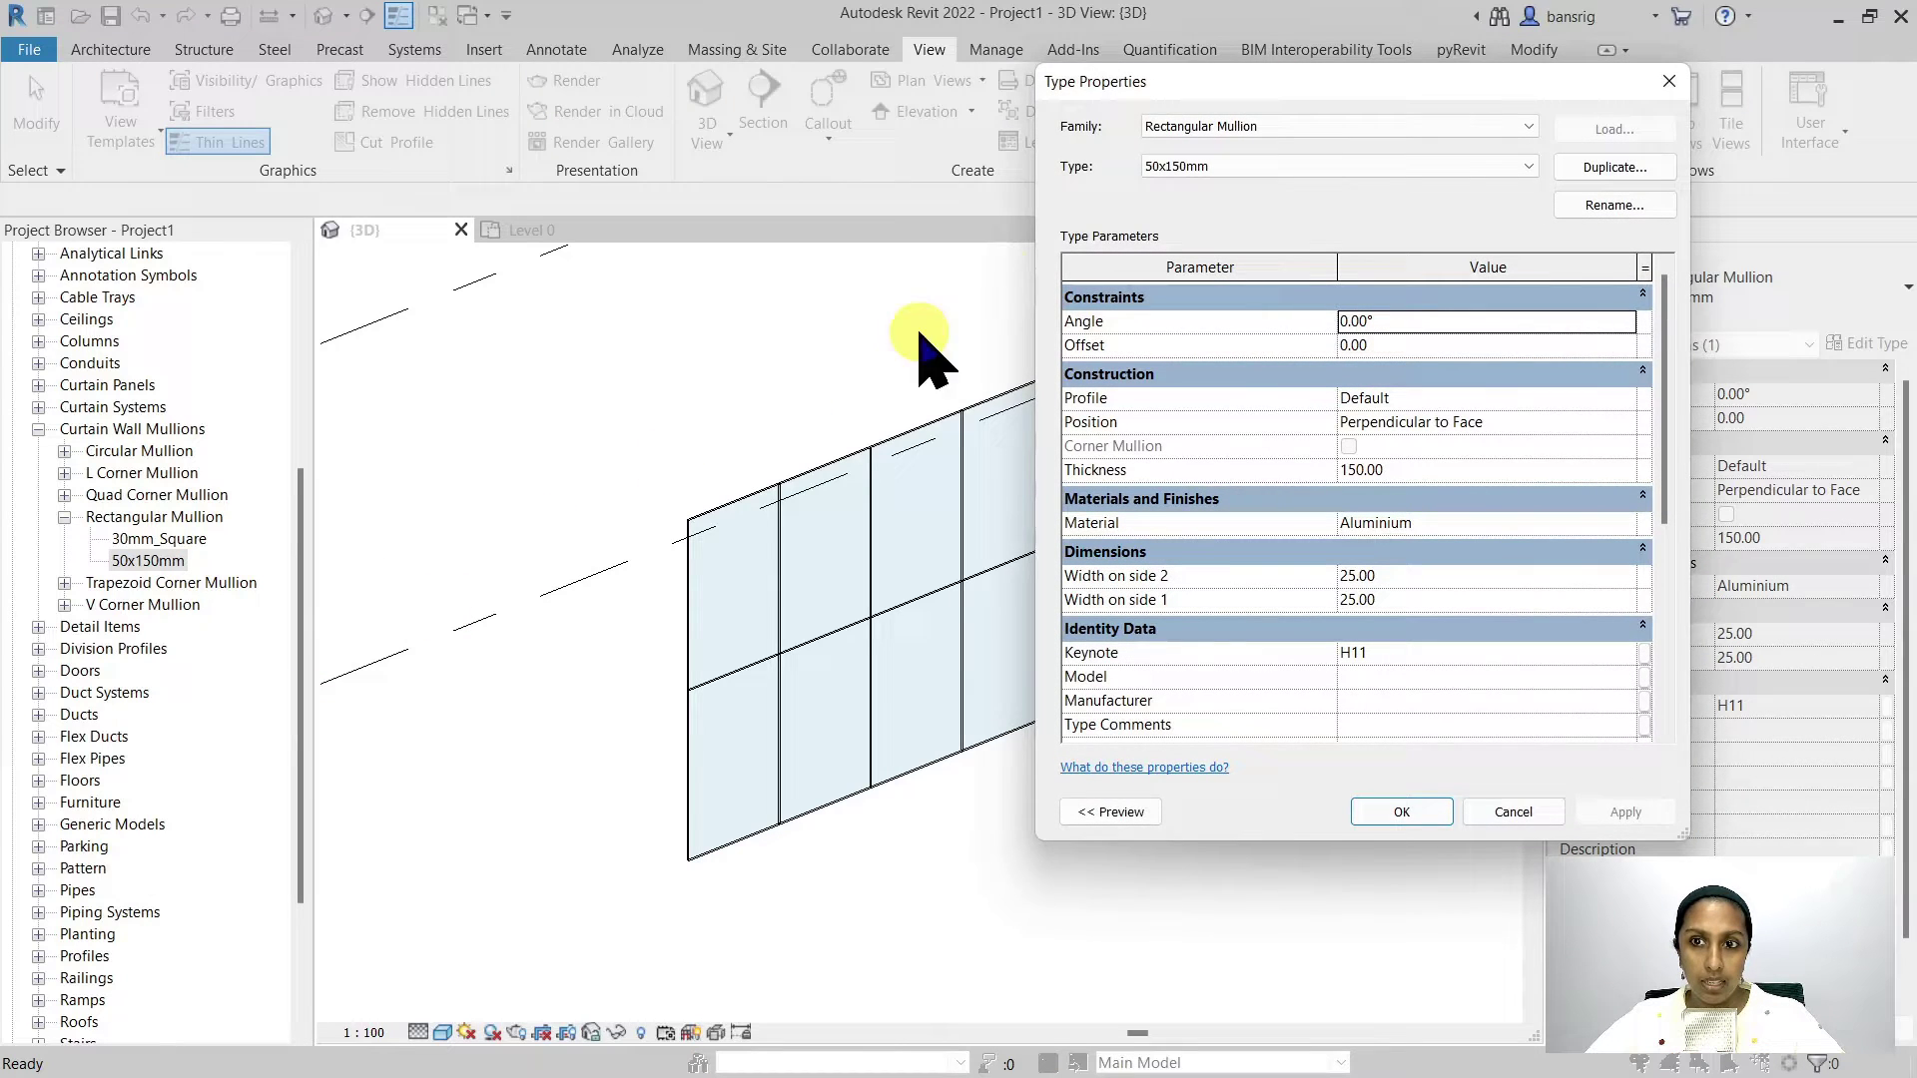
click(1366, 205)
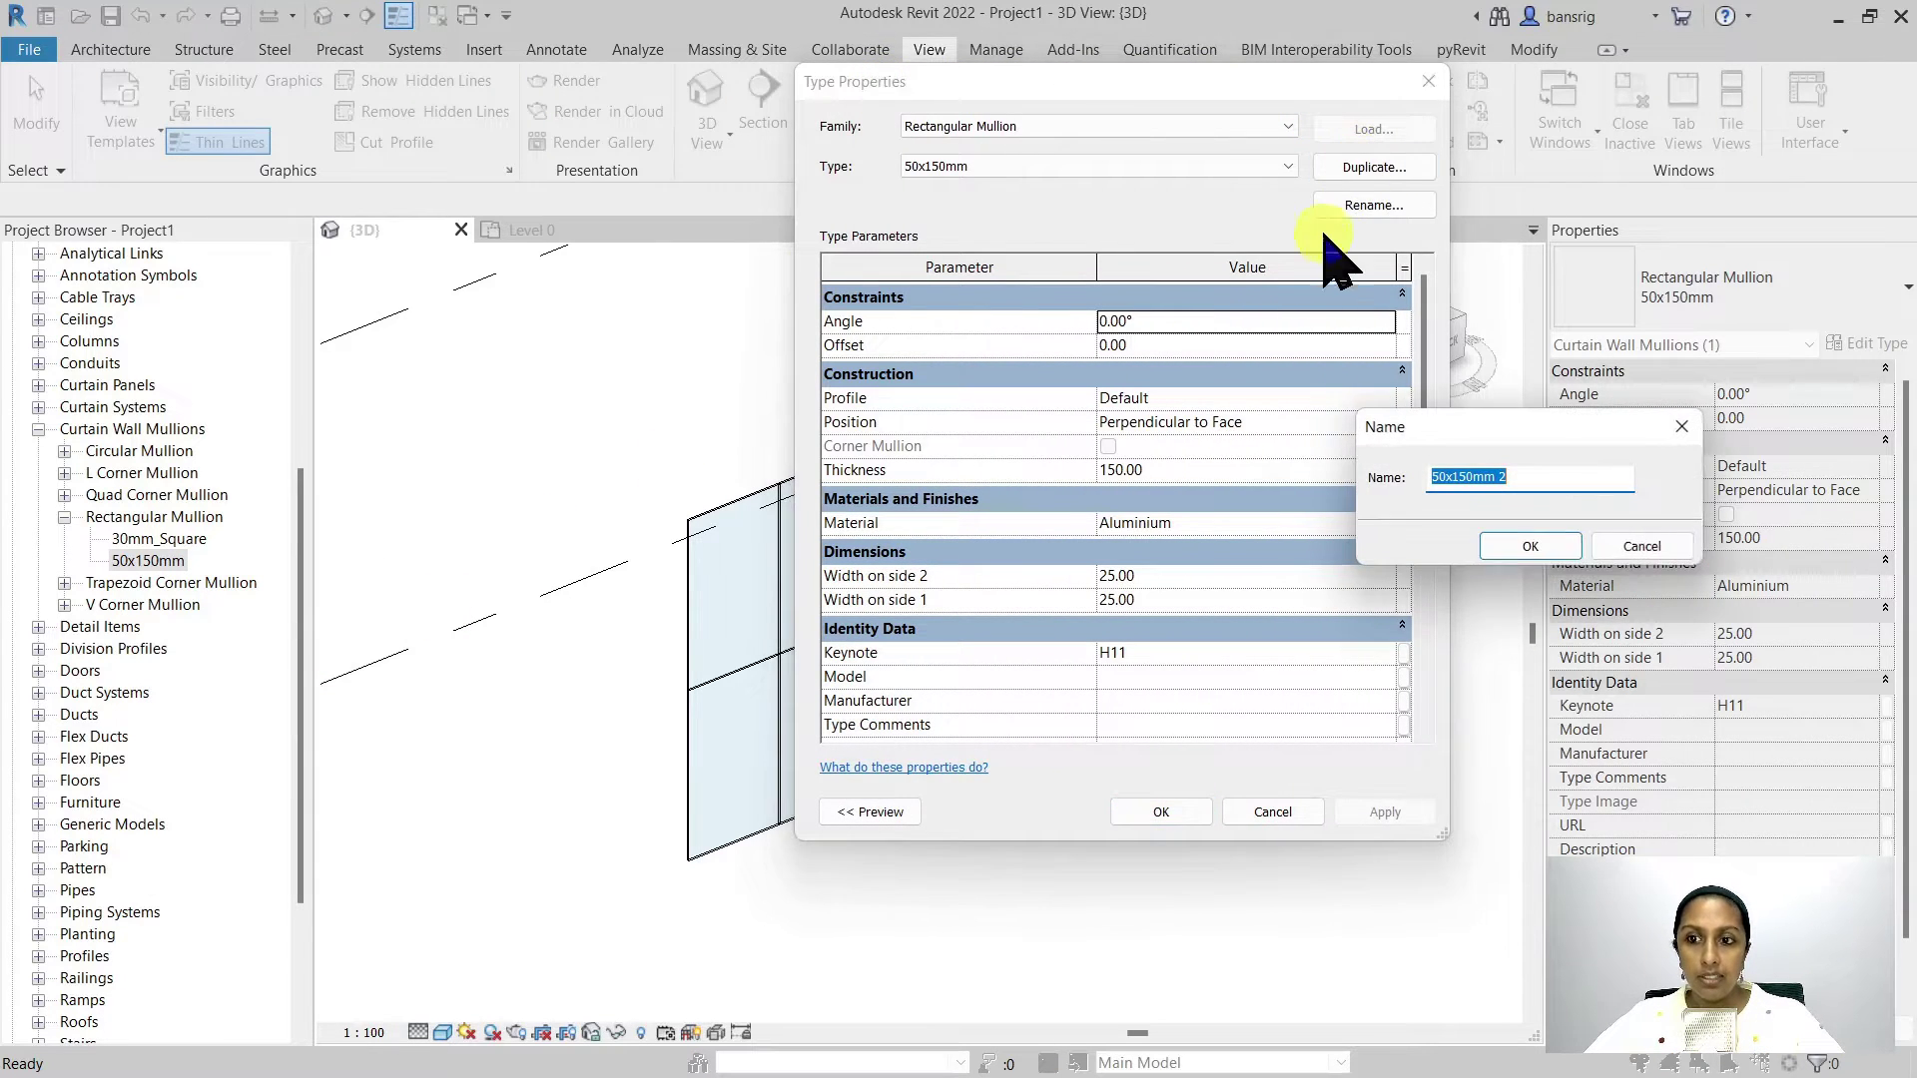
text(4)
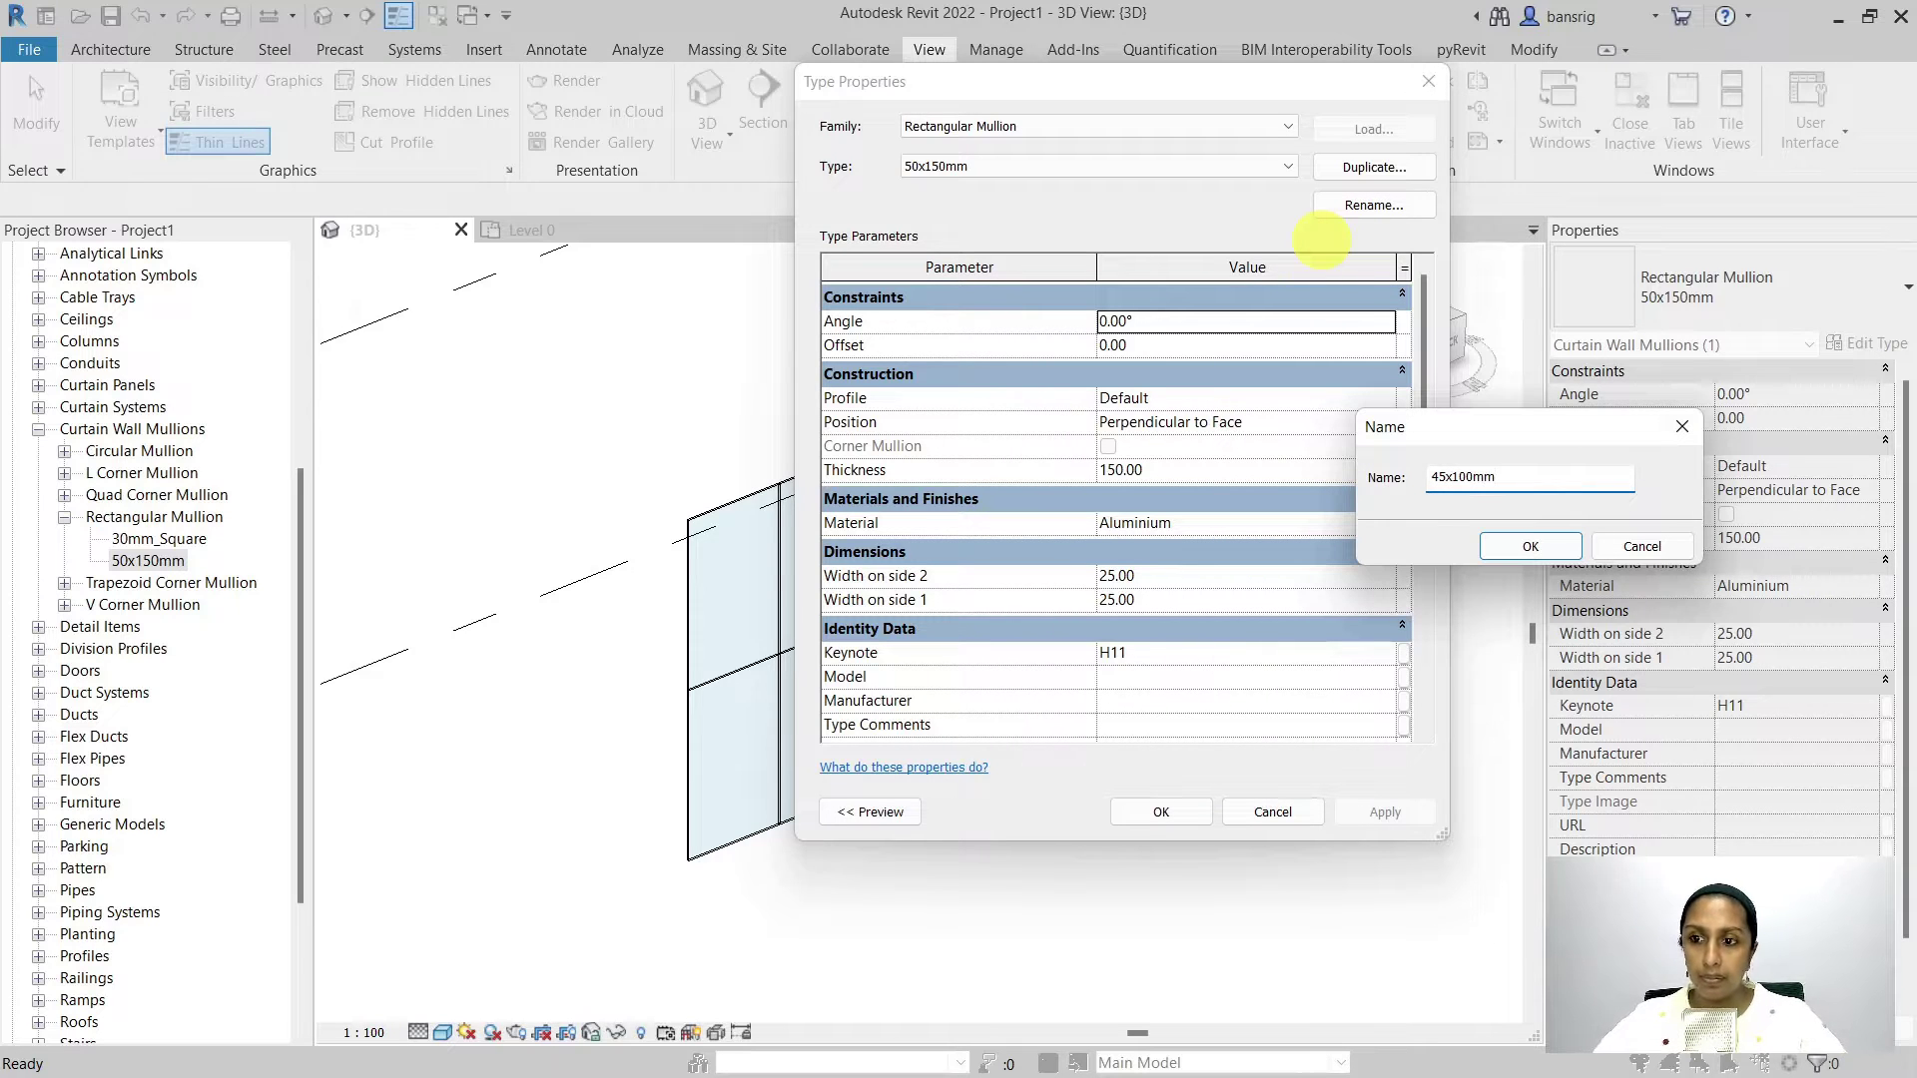
text(5x100mm)
click(1531, 546)
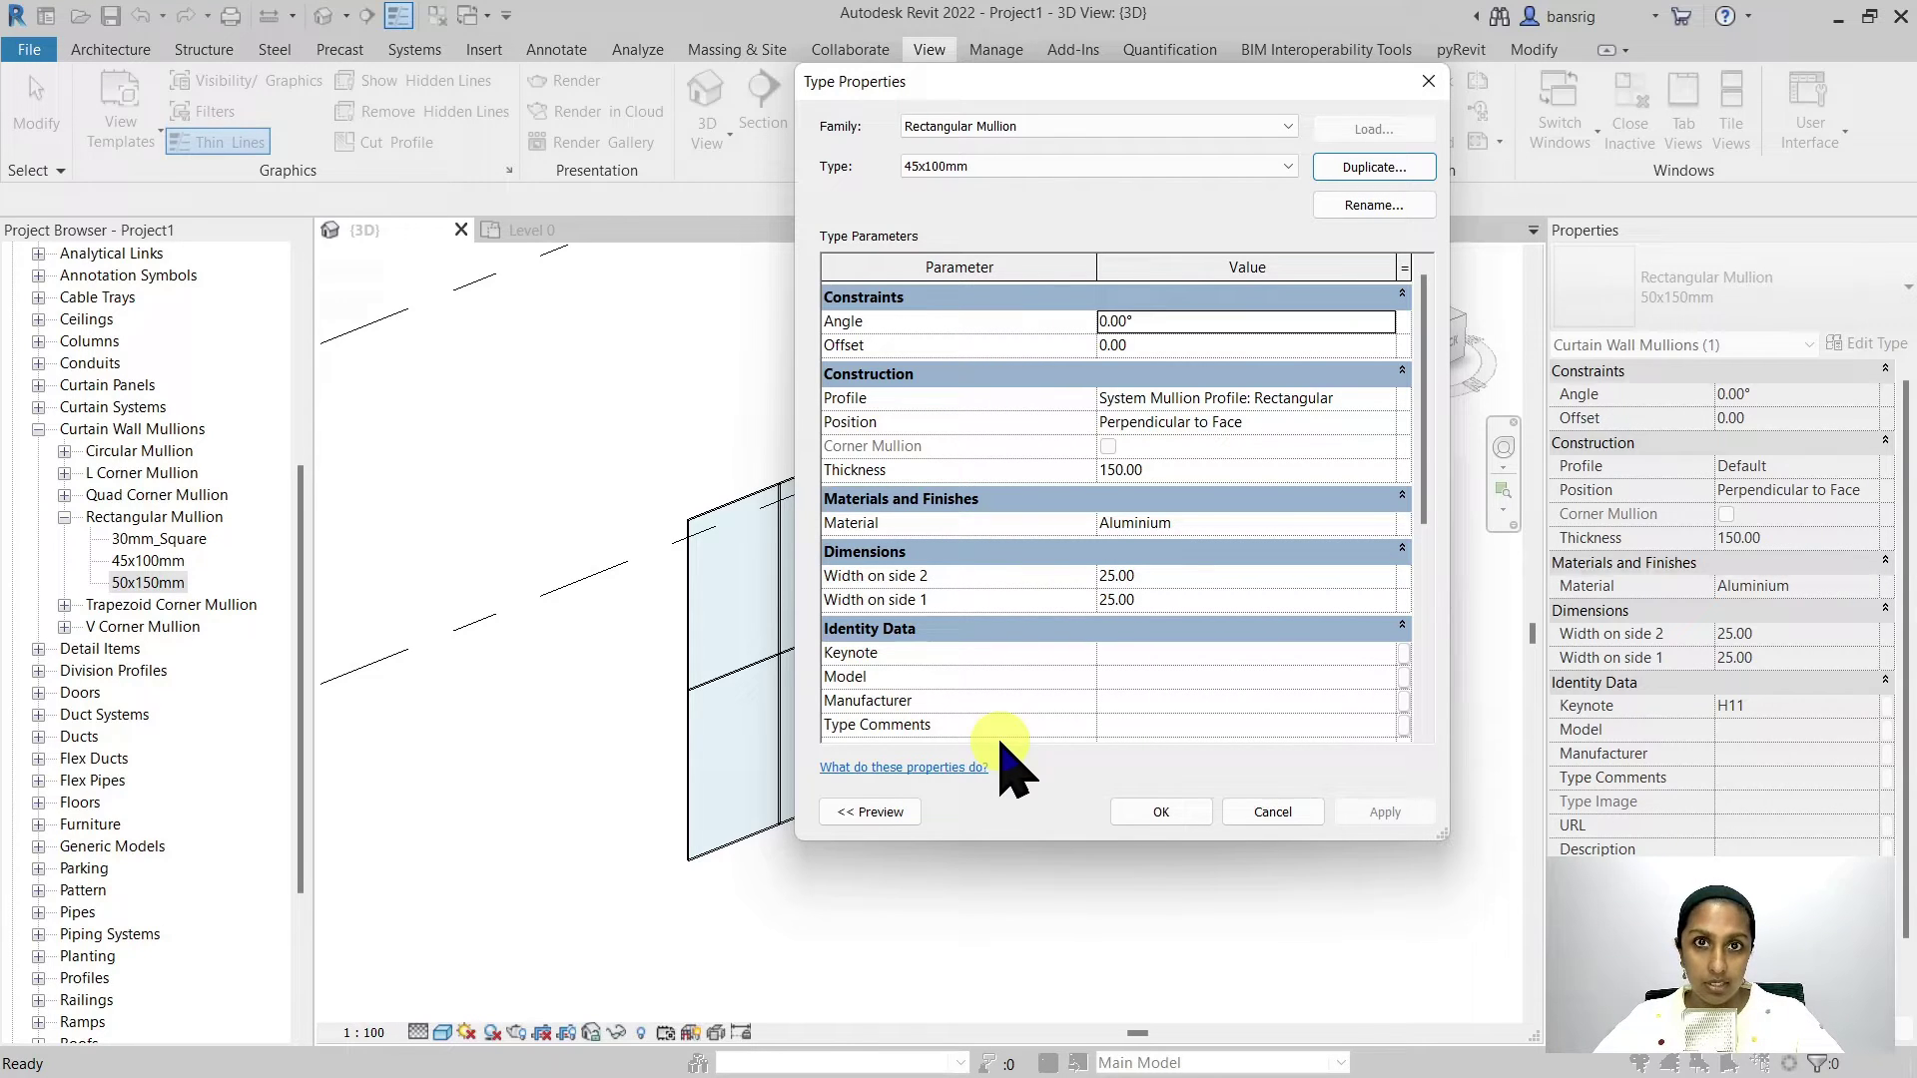
Step: Set the 45x100mm type's side 1 and side 2 widths to 22.5 and thickness to 100
click(1046, 599)
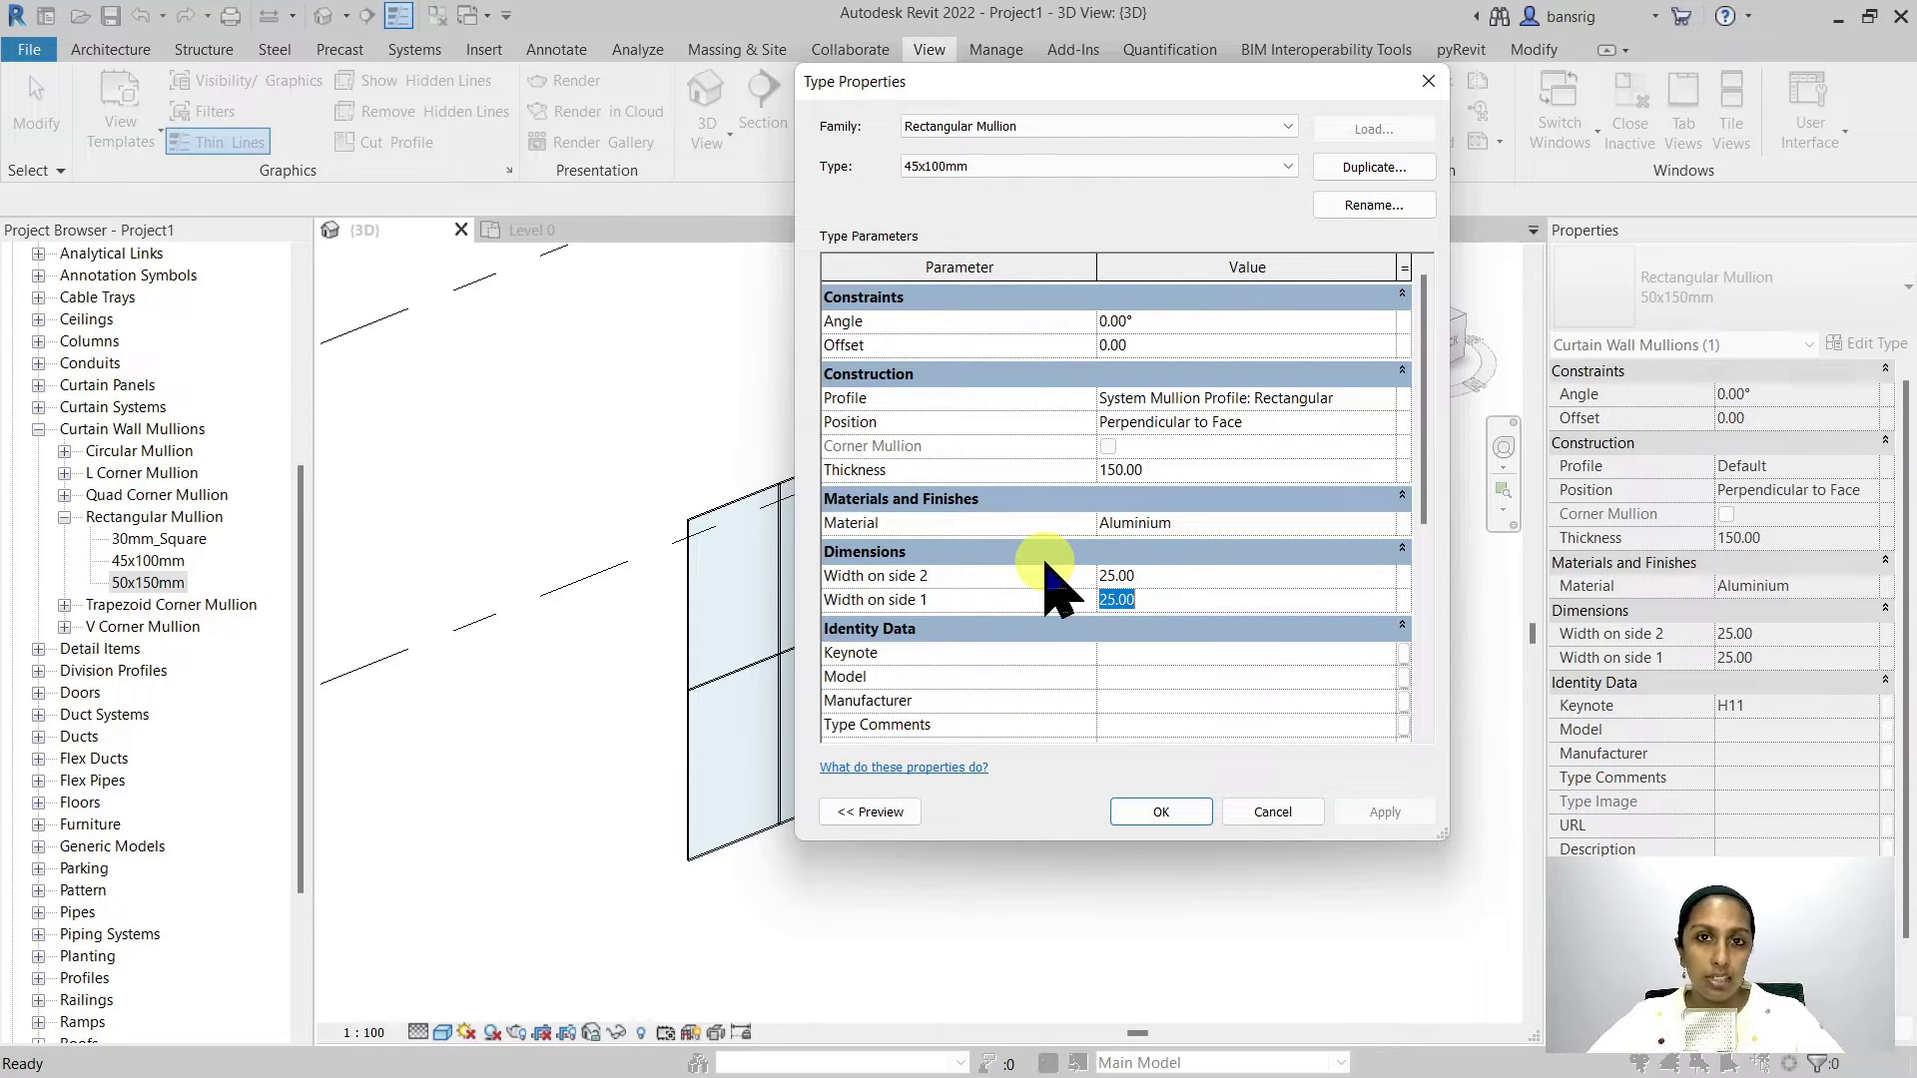
mouse_move(884, 607)
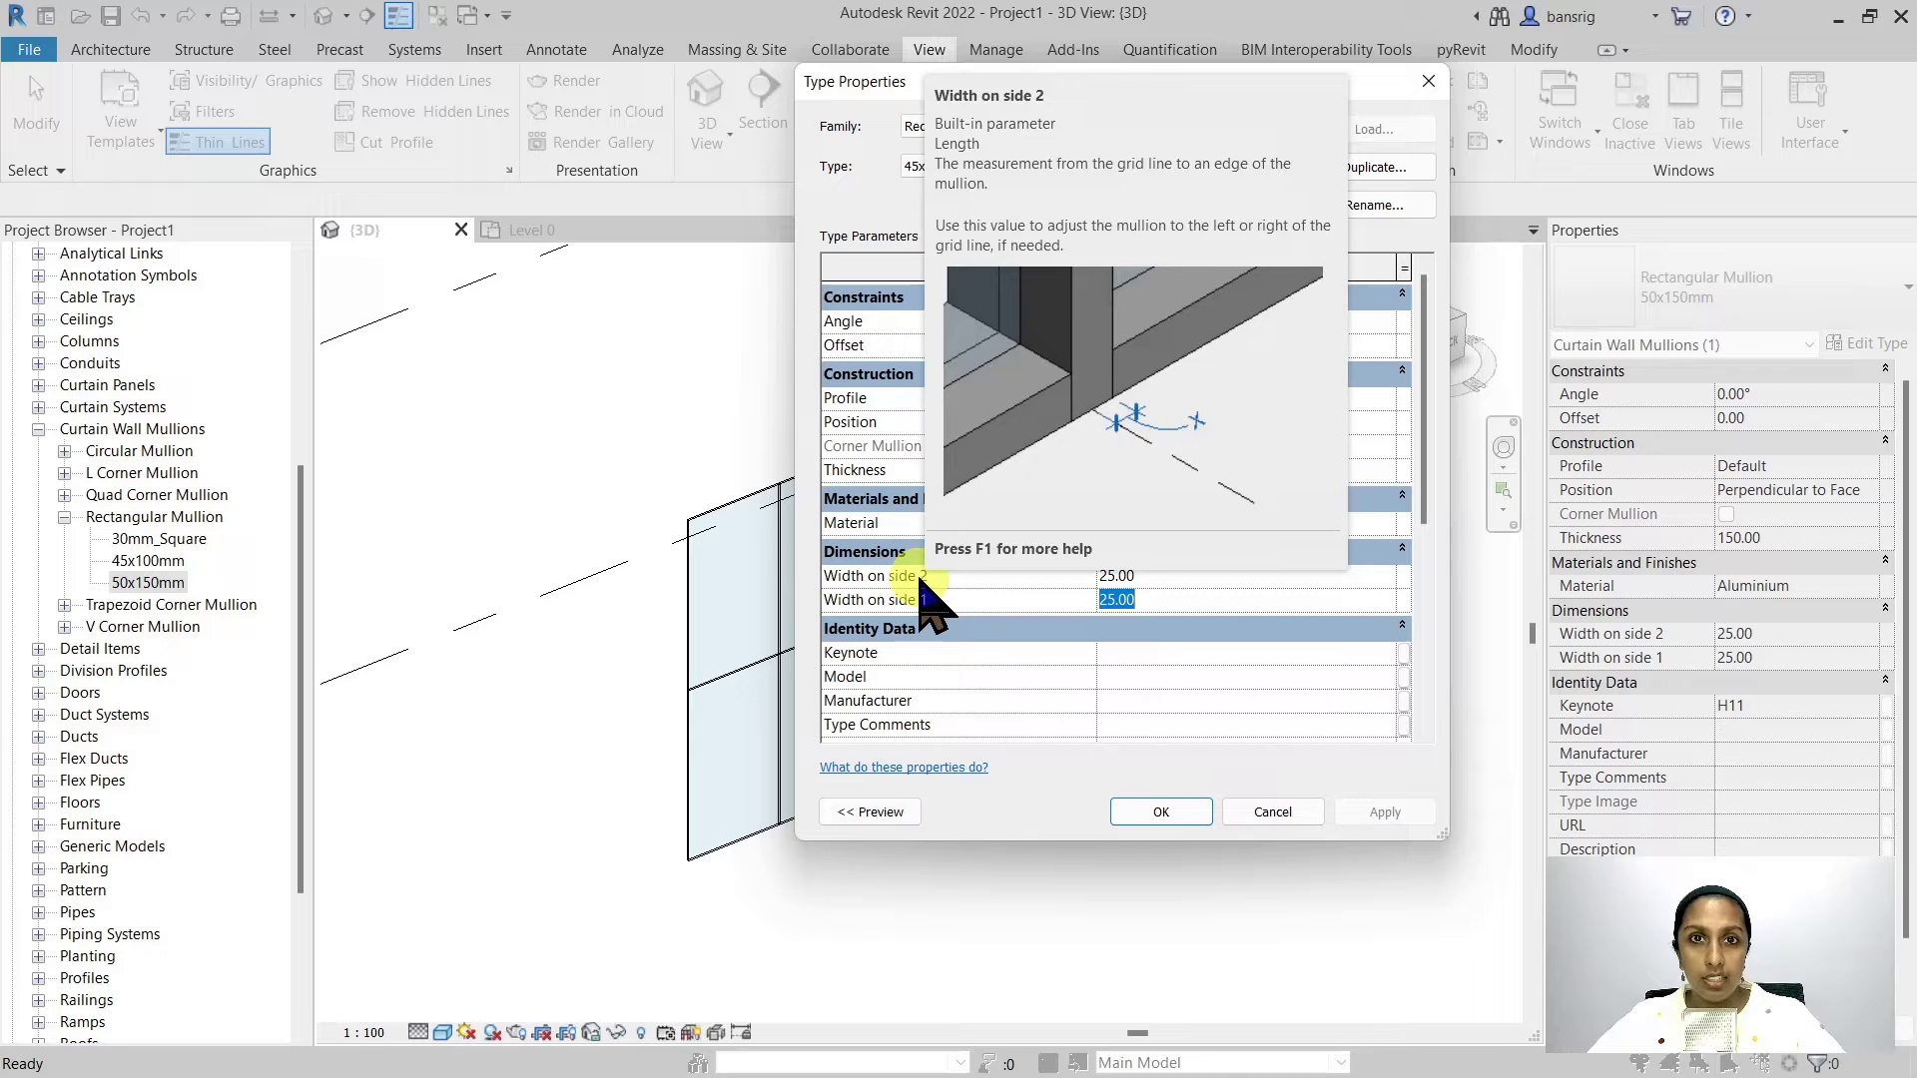
mouse_move(1048, 601)
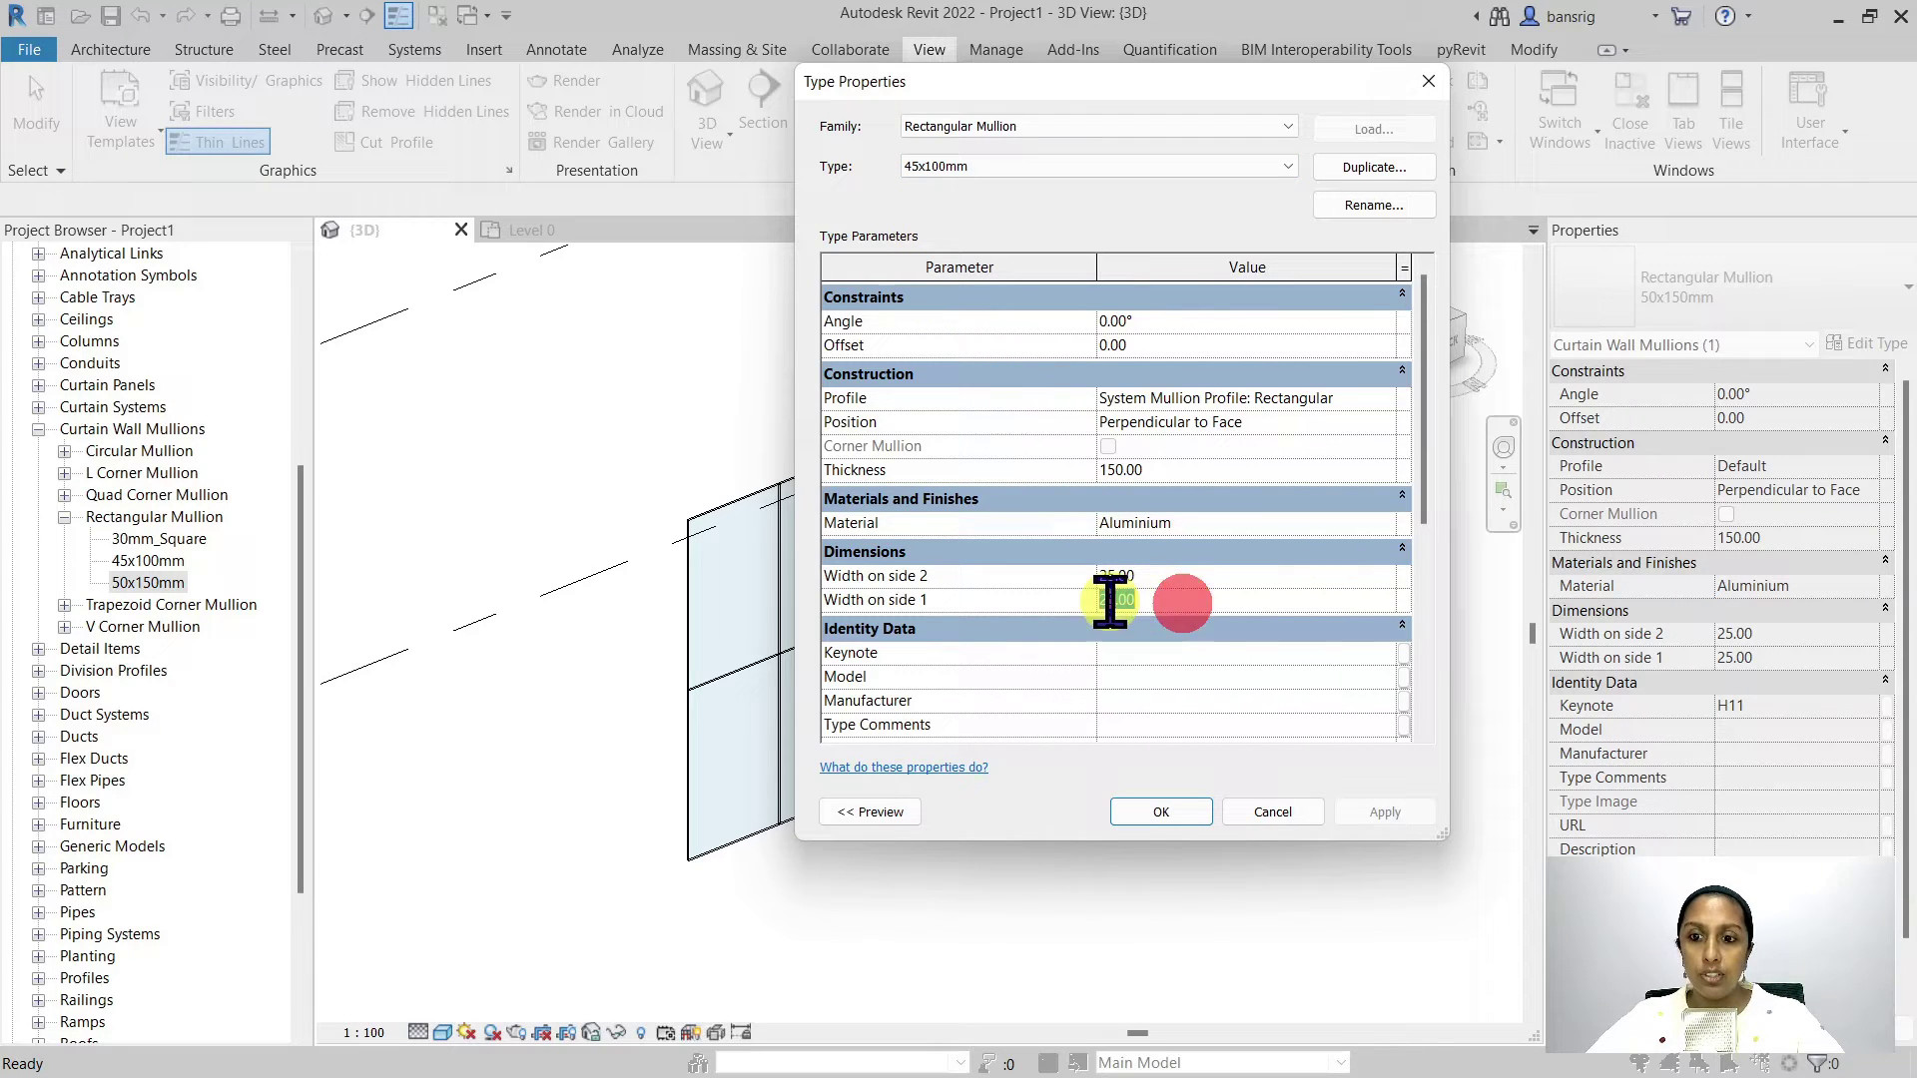
text(22)
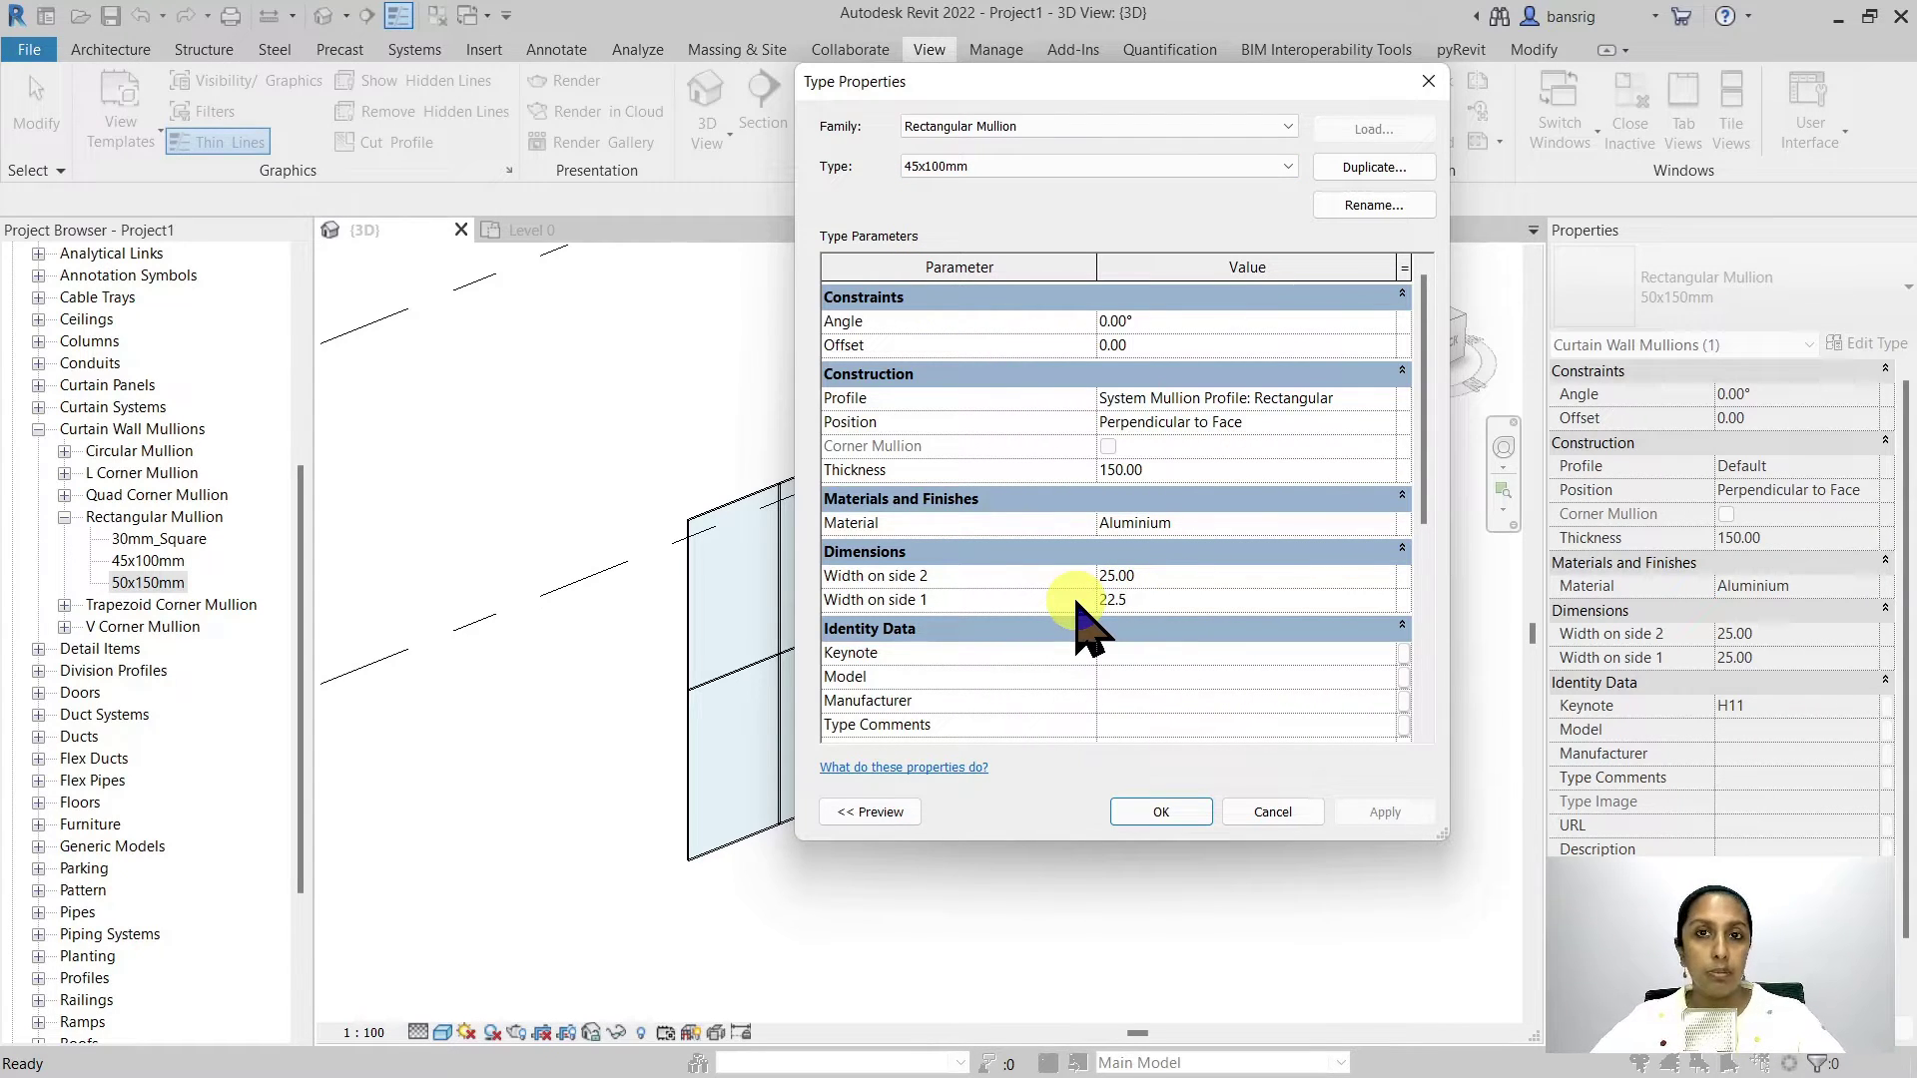
text(.5)
click(1166, 575)
text(2)
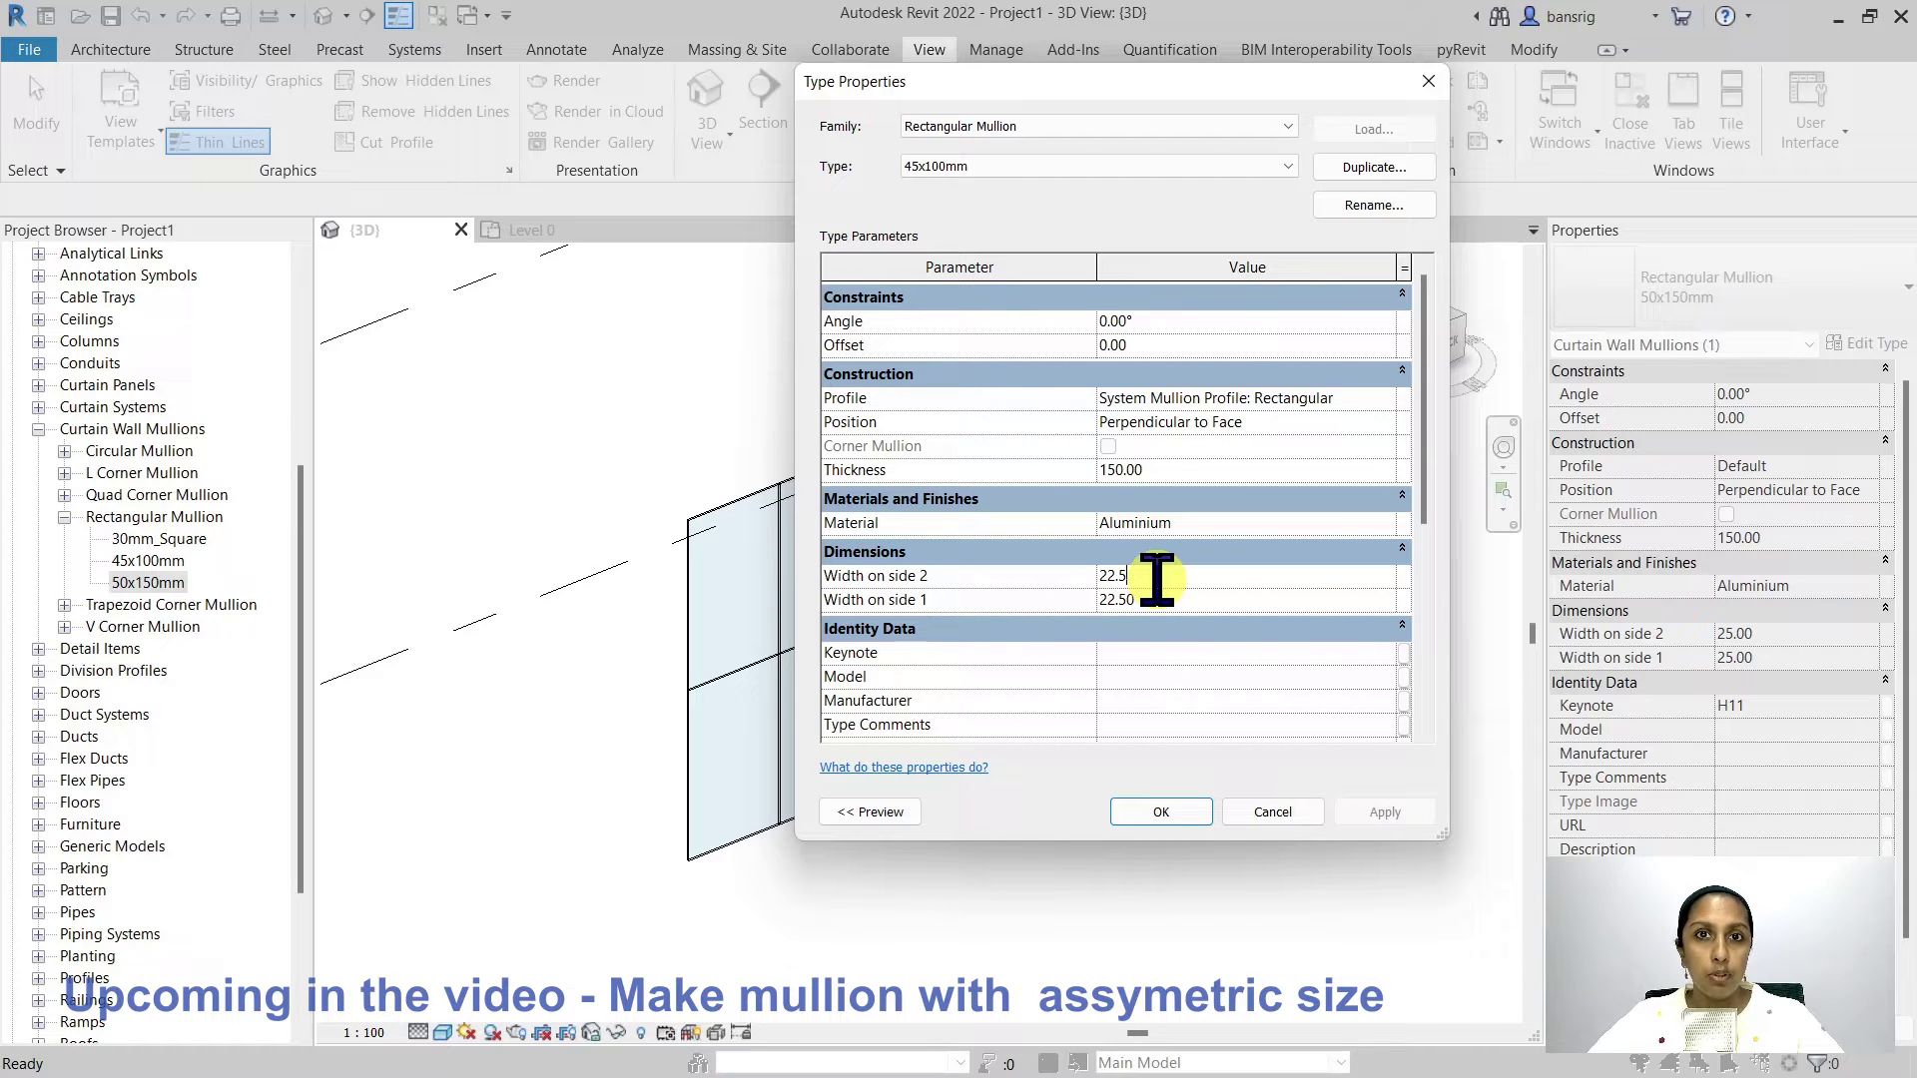
double_click(1108, 473)
key(BackSpace)
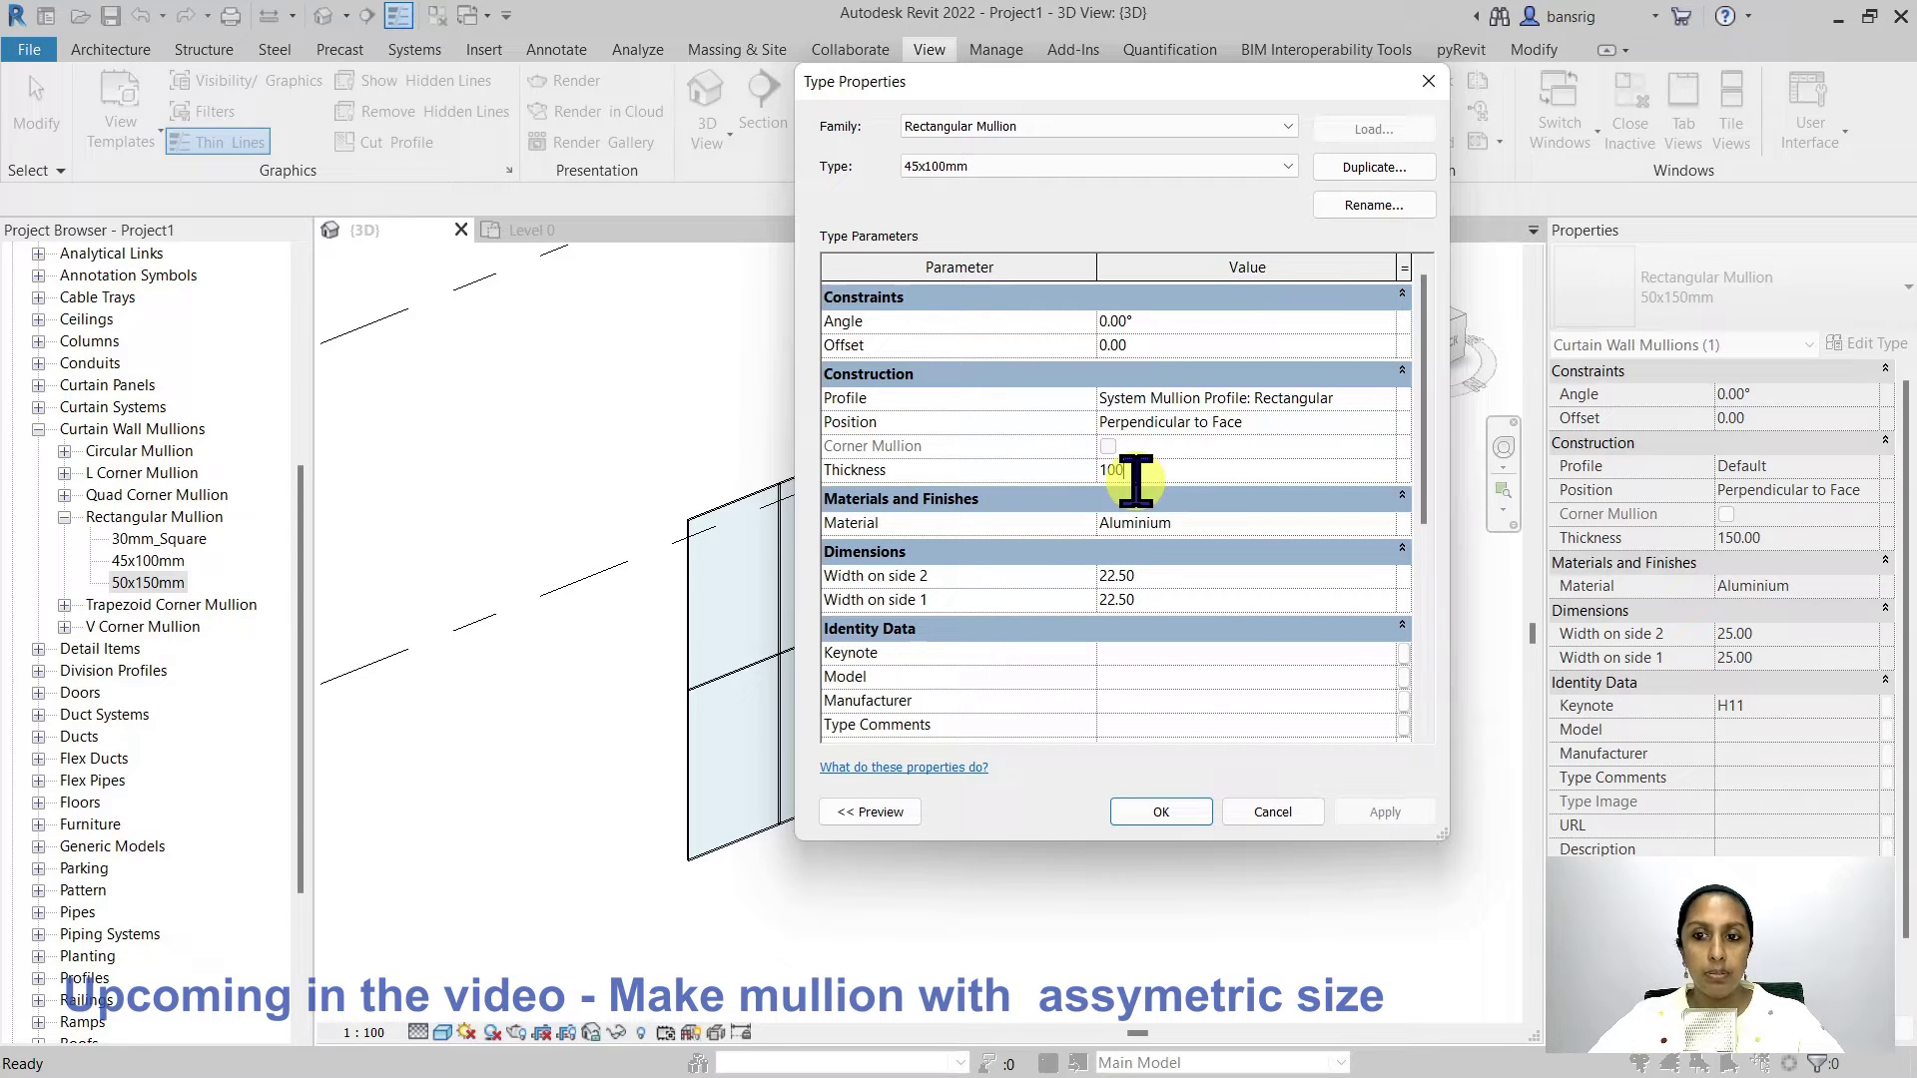
text(100)
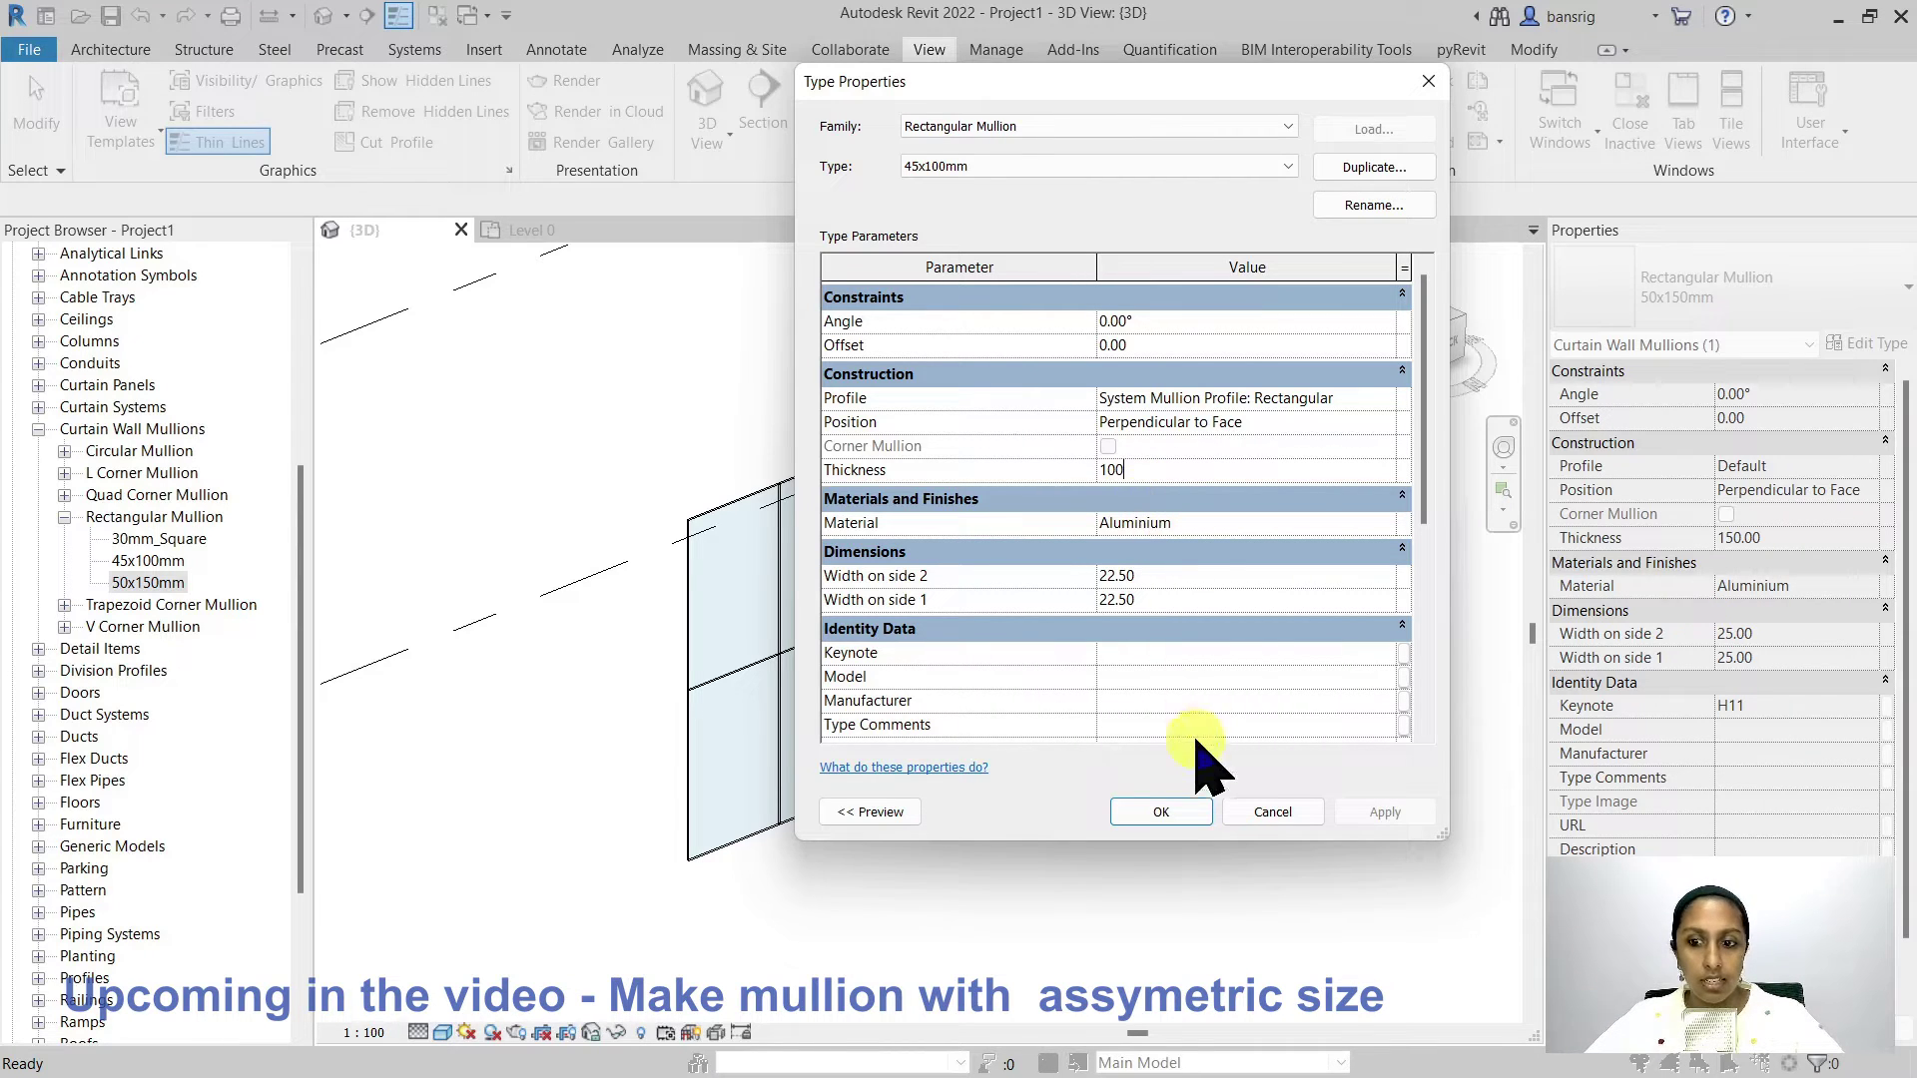
click(1166, 811)
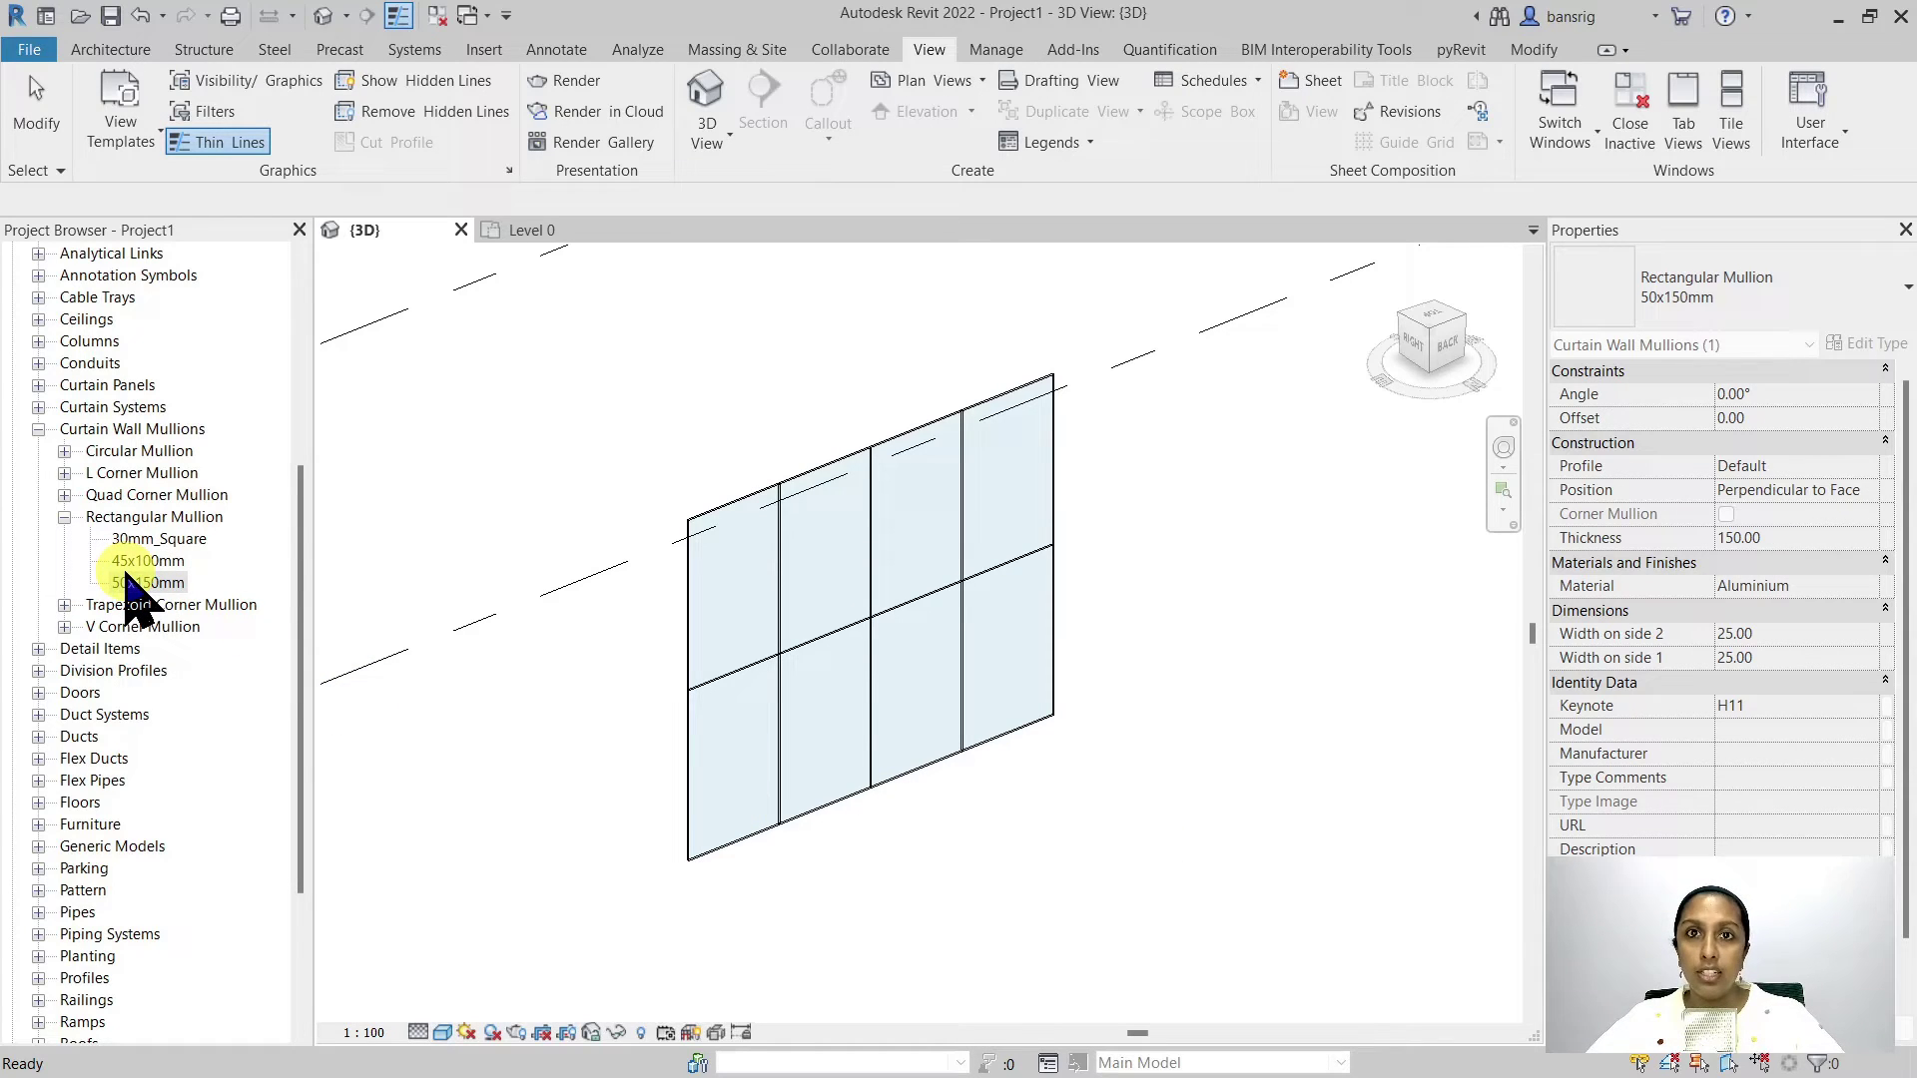
Step: Make Rectangular Mullion 45x100mm the curtain wall type's vertical interior mullion
click(599, 406)
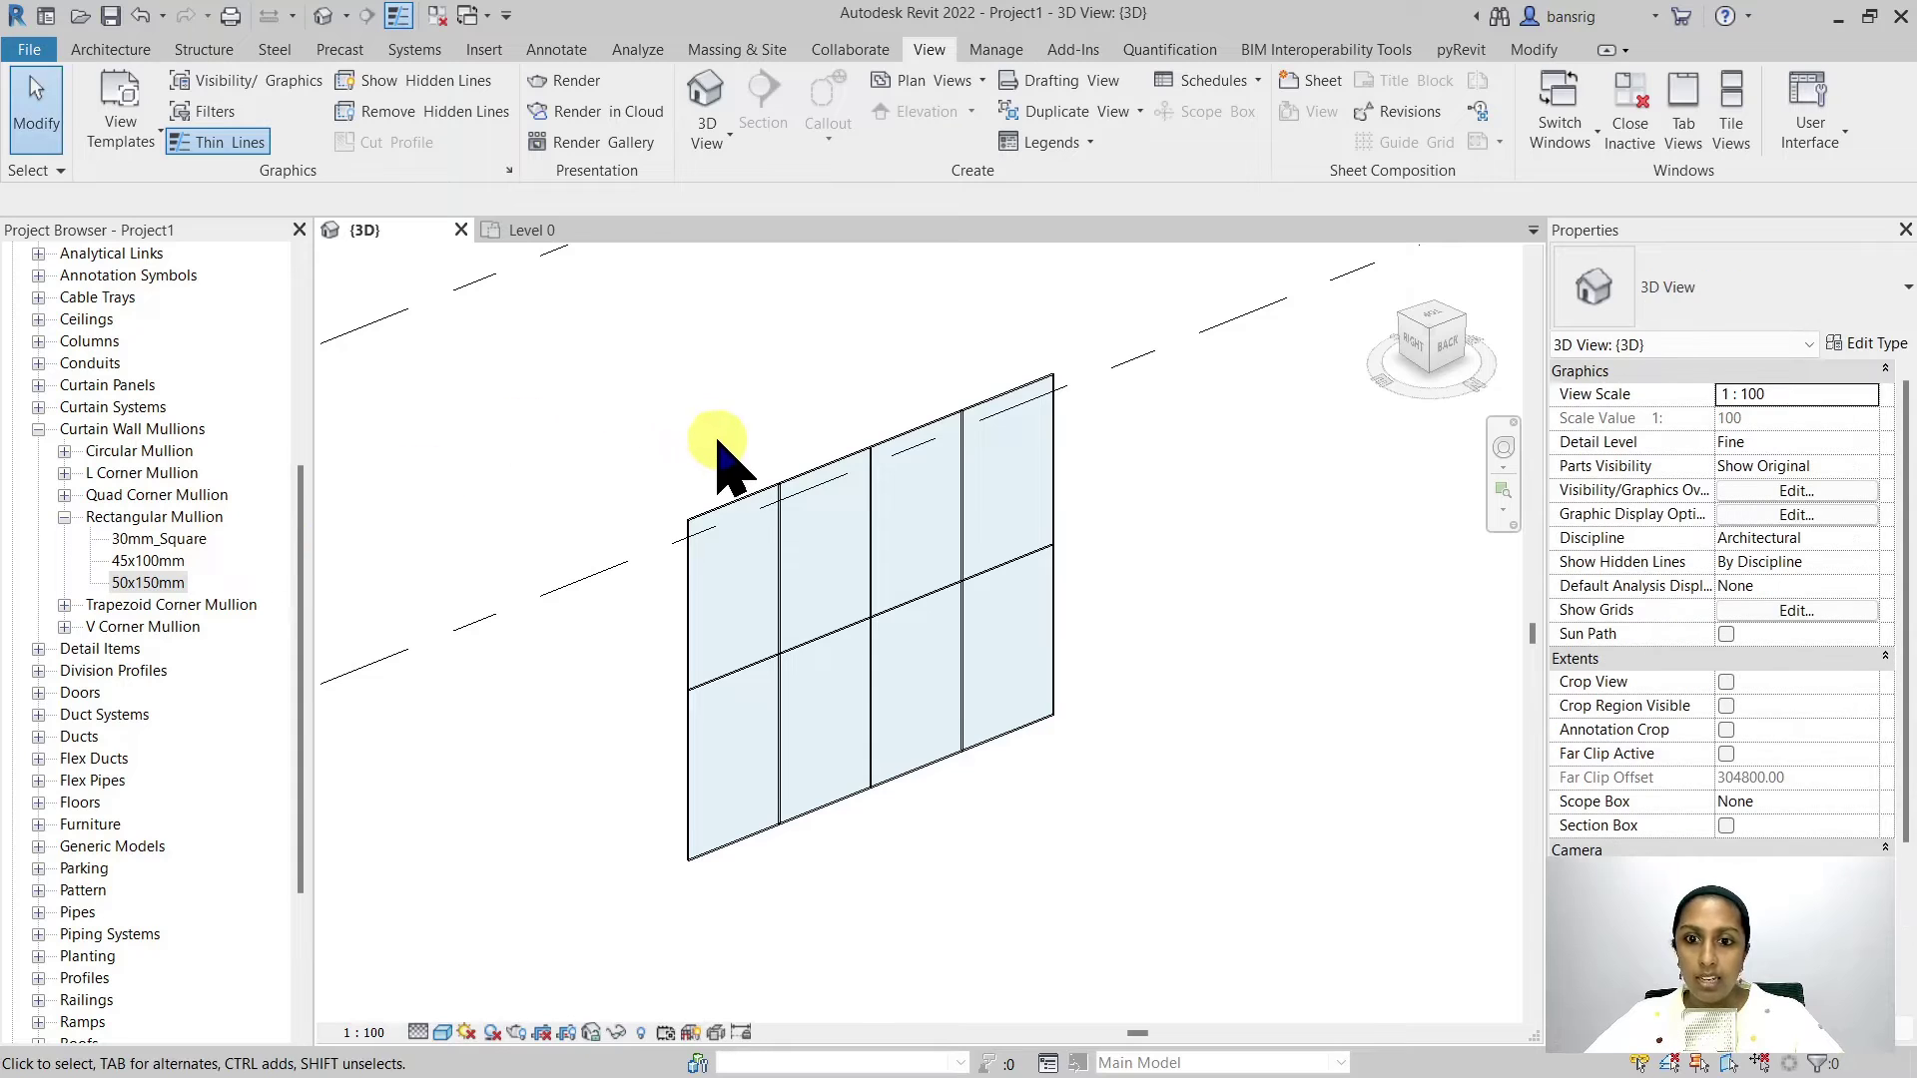
click(749, 494)
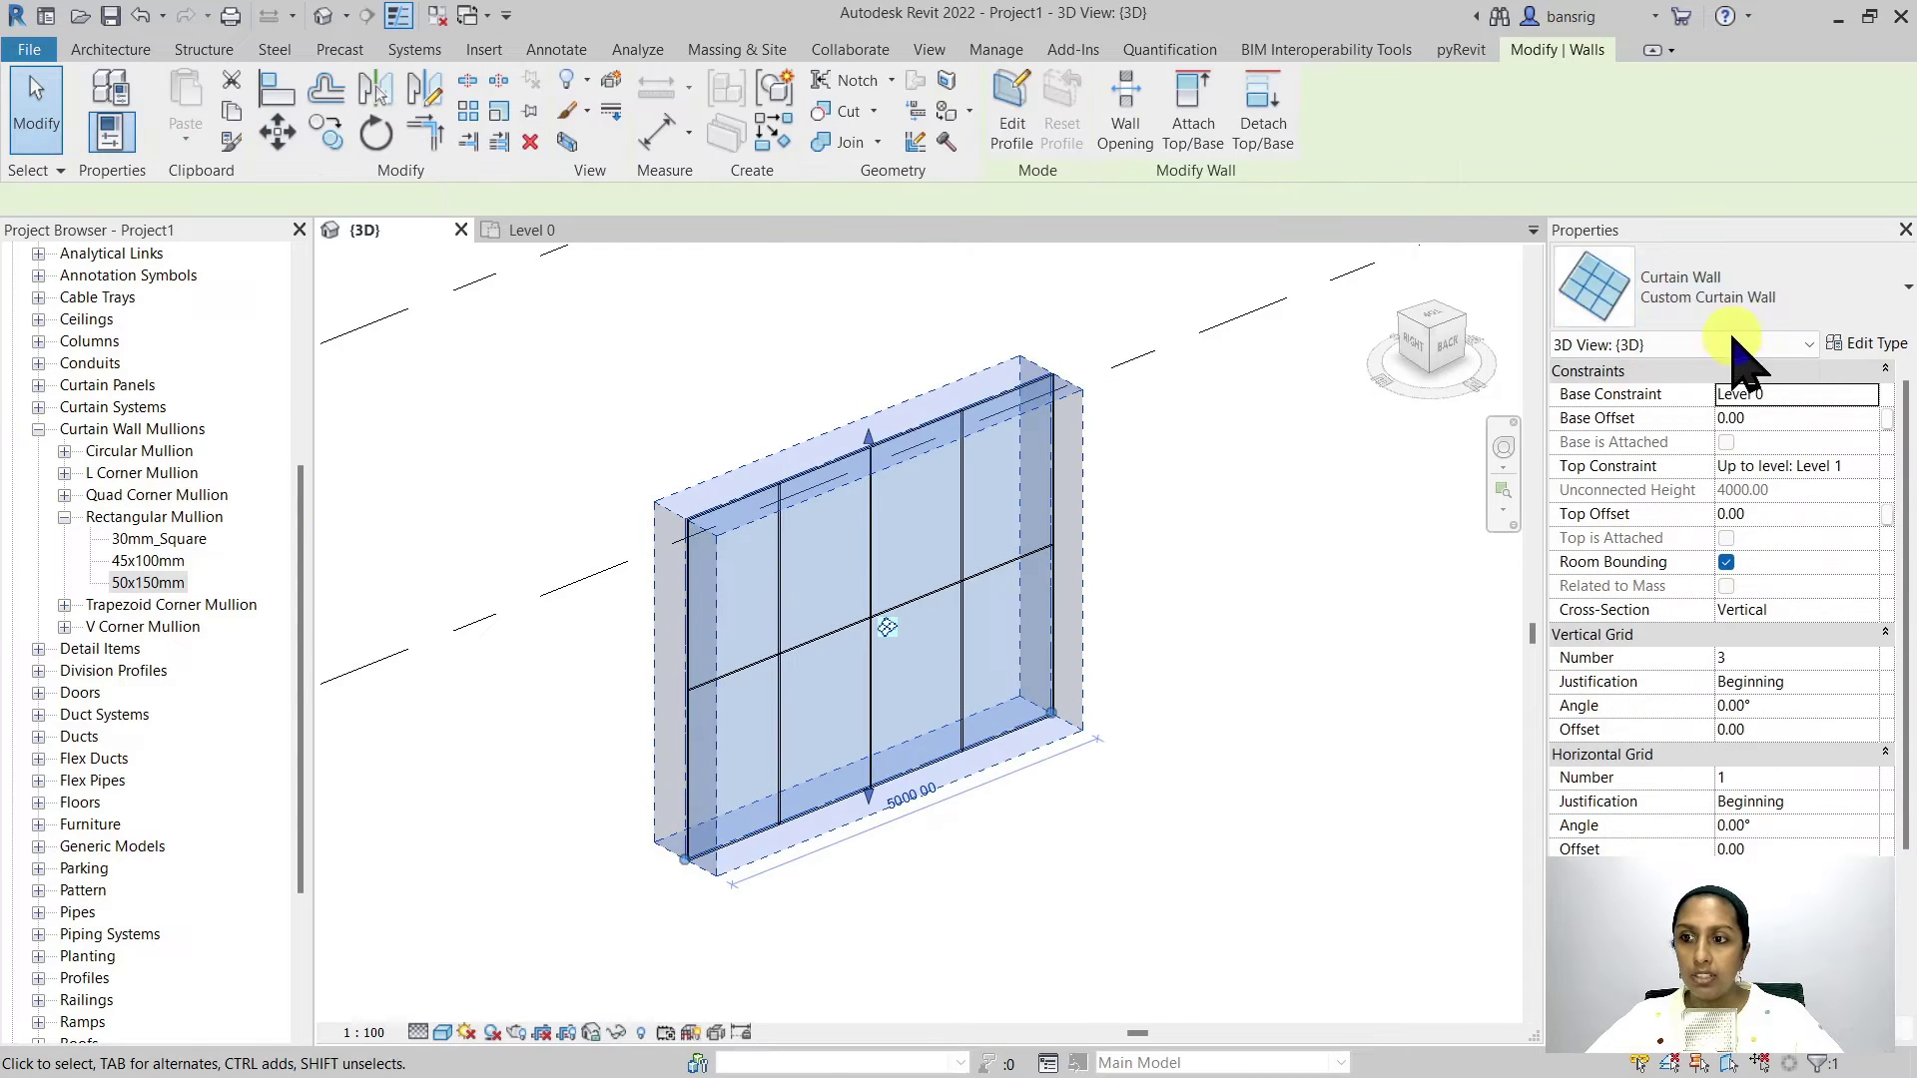
click(1865, 343)
scroll(1230, 529, down, 3)
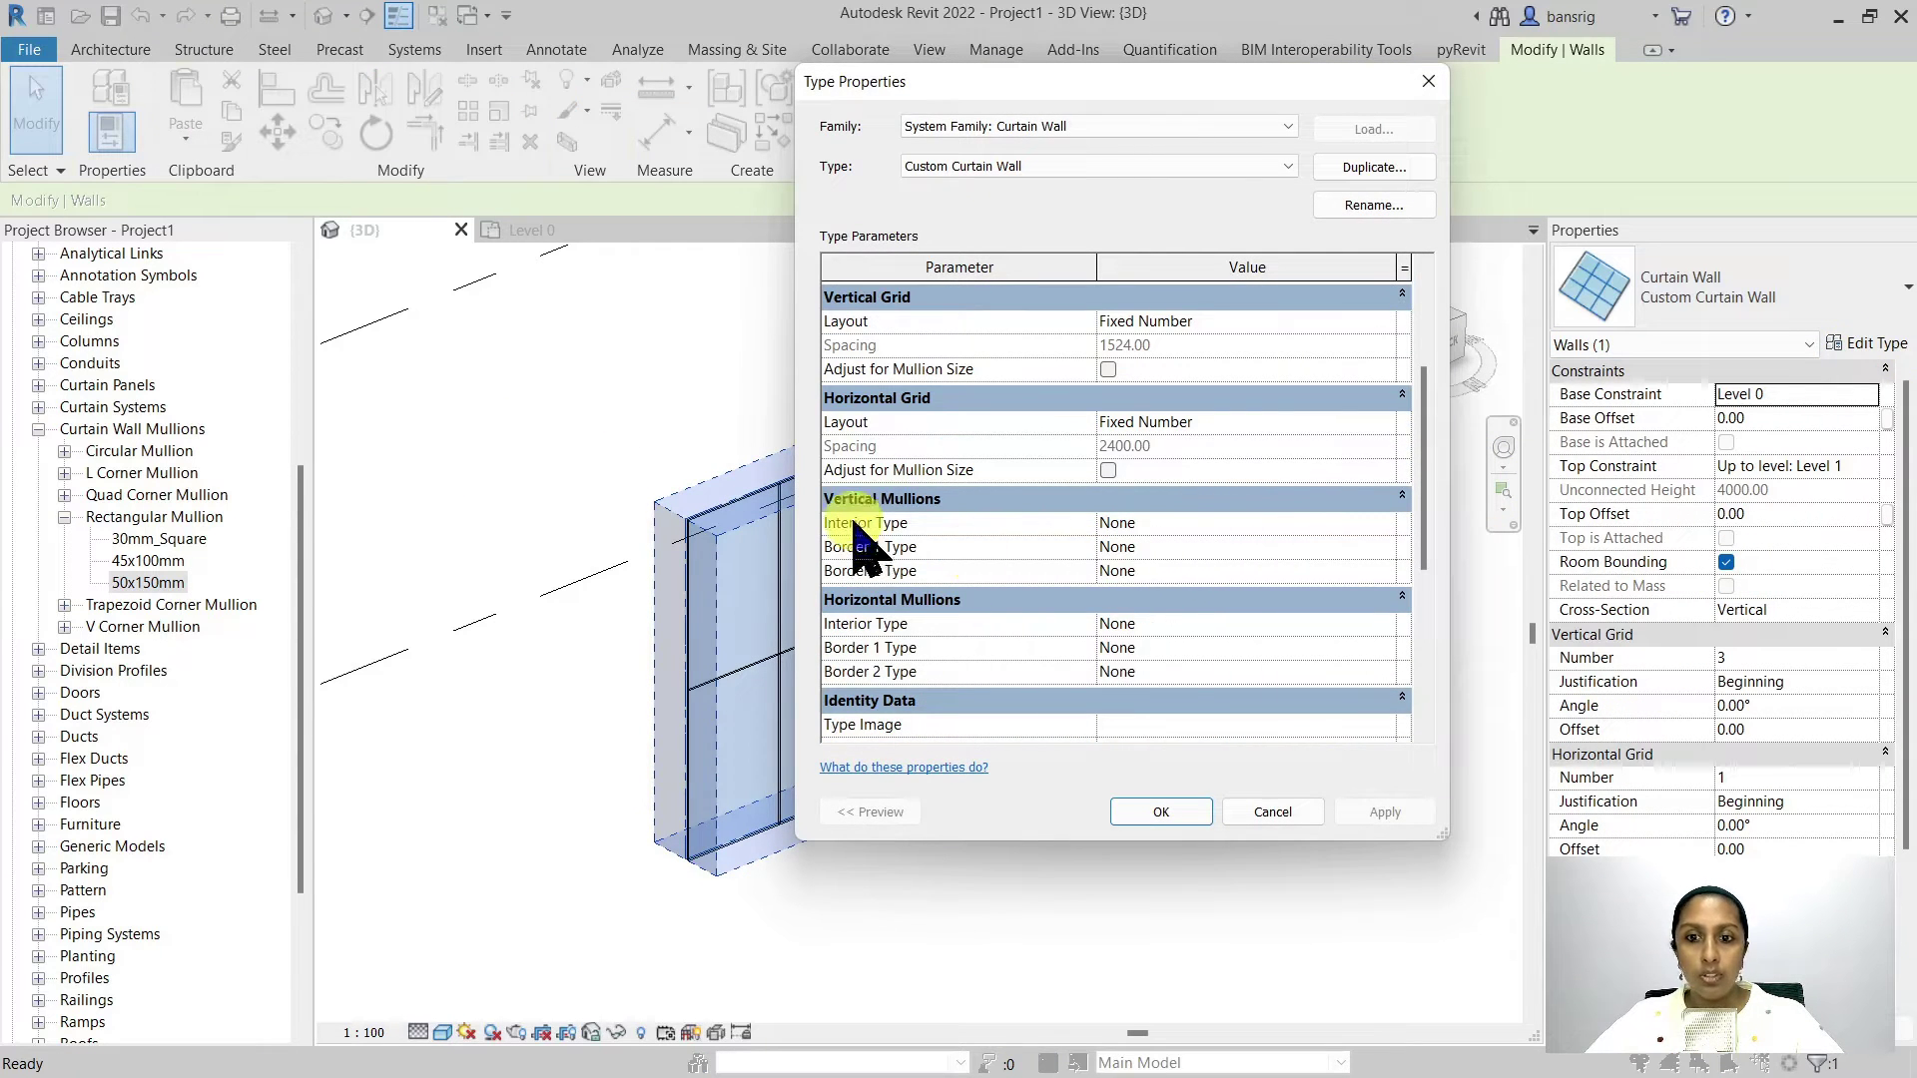
click(1382, 523)
click(1383, 522)
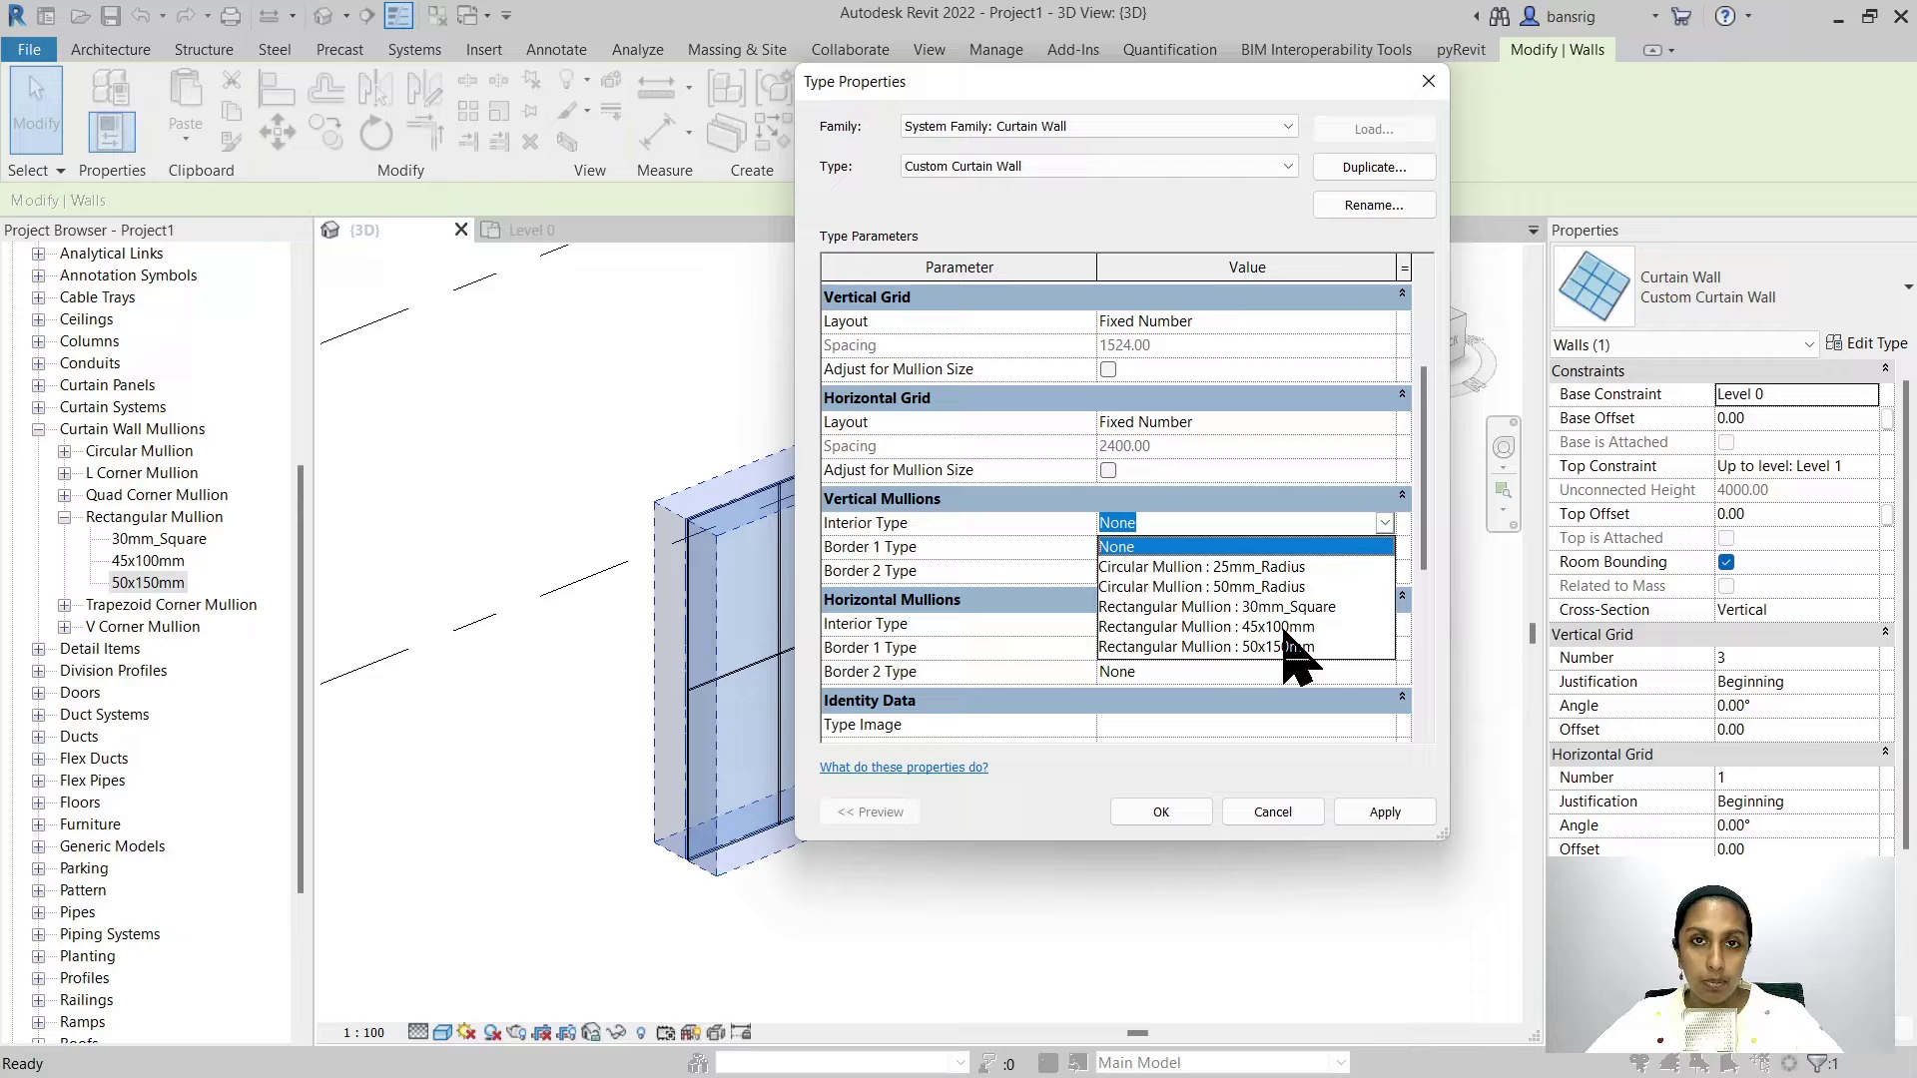
click(1208, 627)
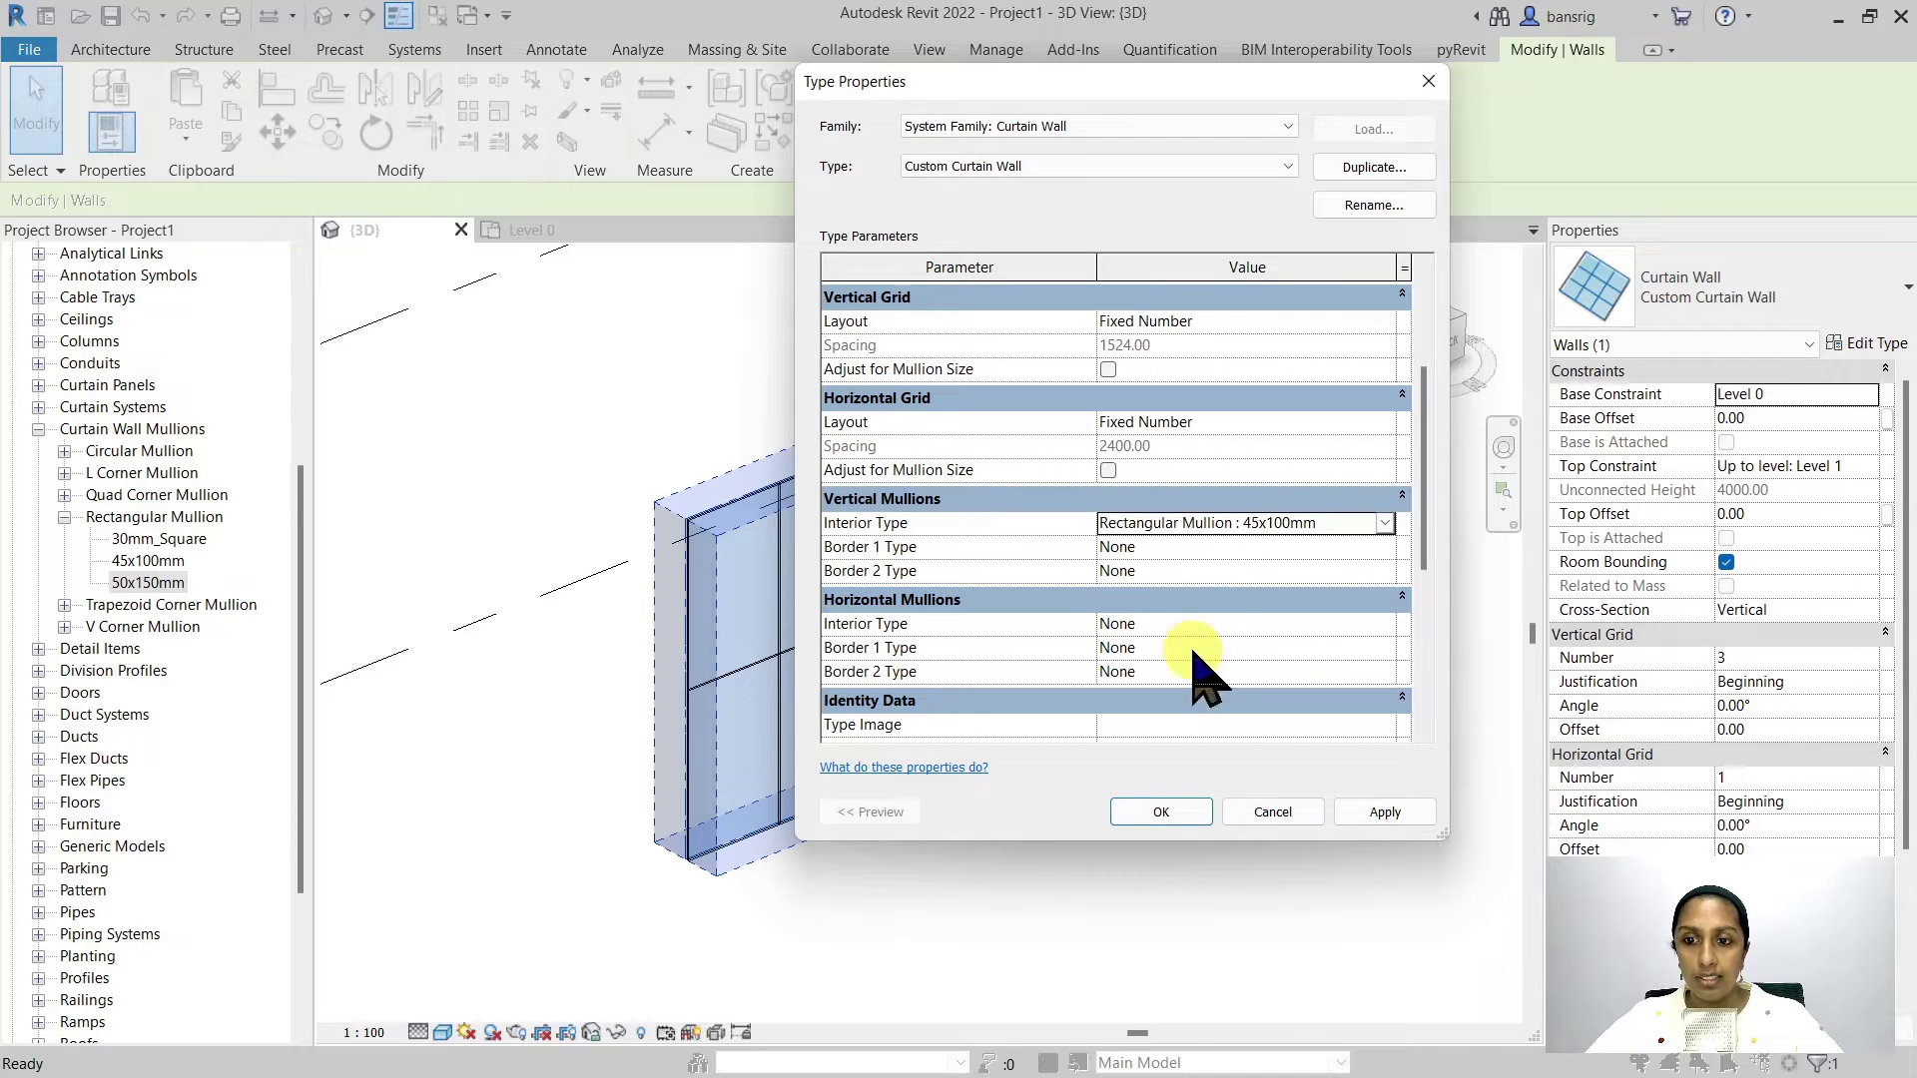
click(1158, 812)
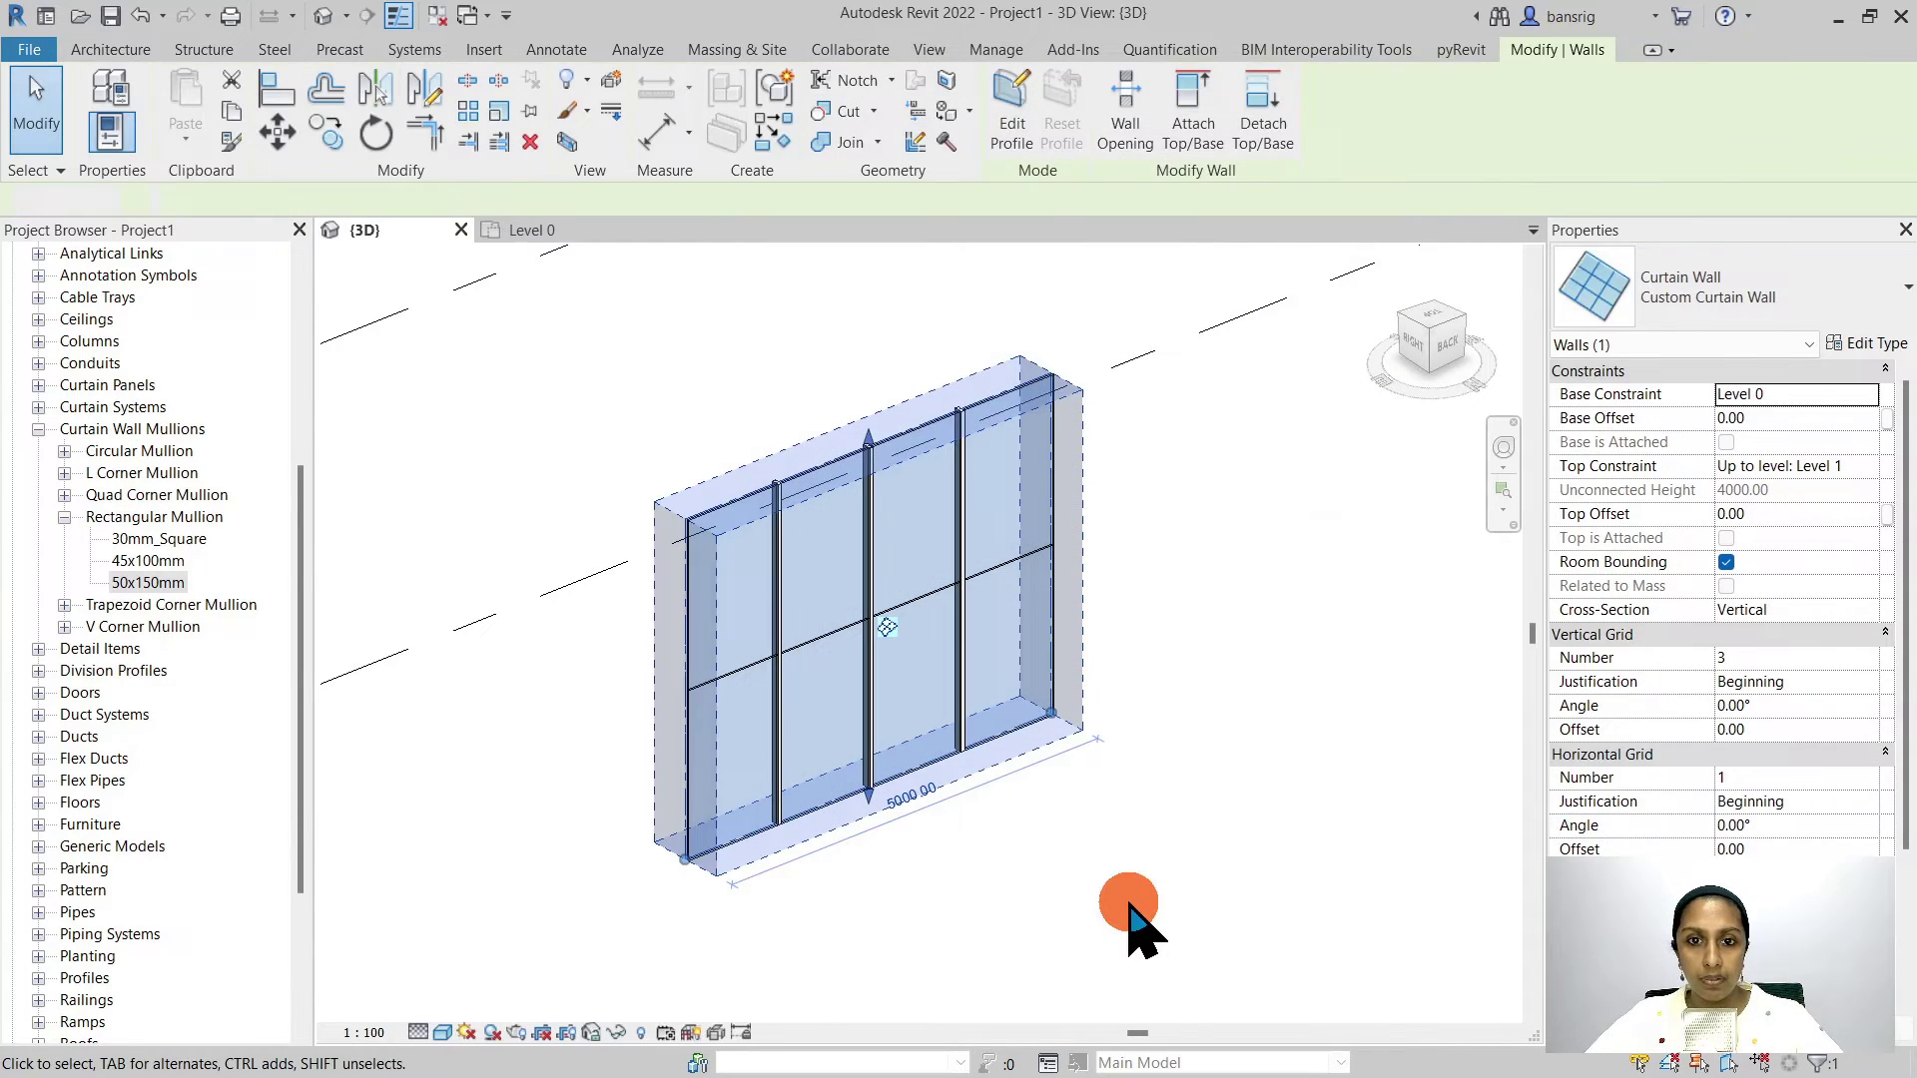
Step: Open the Level 0 floor plan and zoom in on the curtain wall mullion
click(1136, 912)
drag(299, 484, 301, 265)
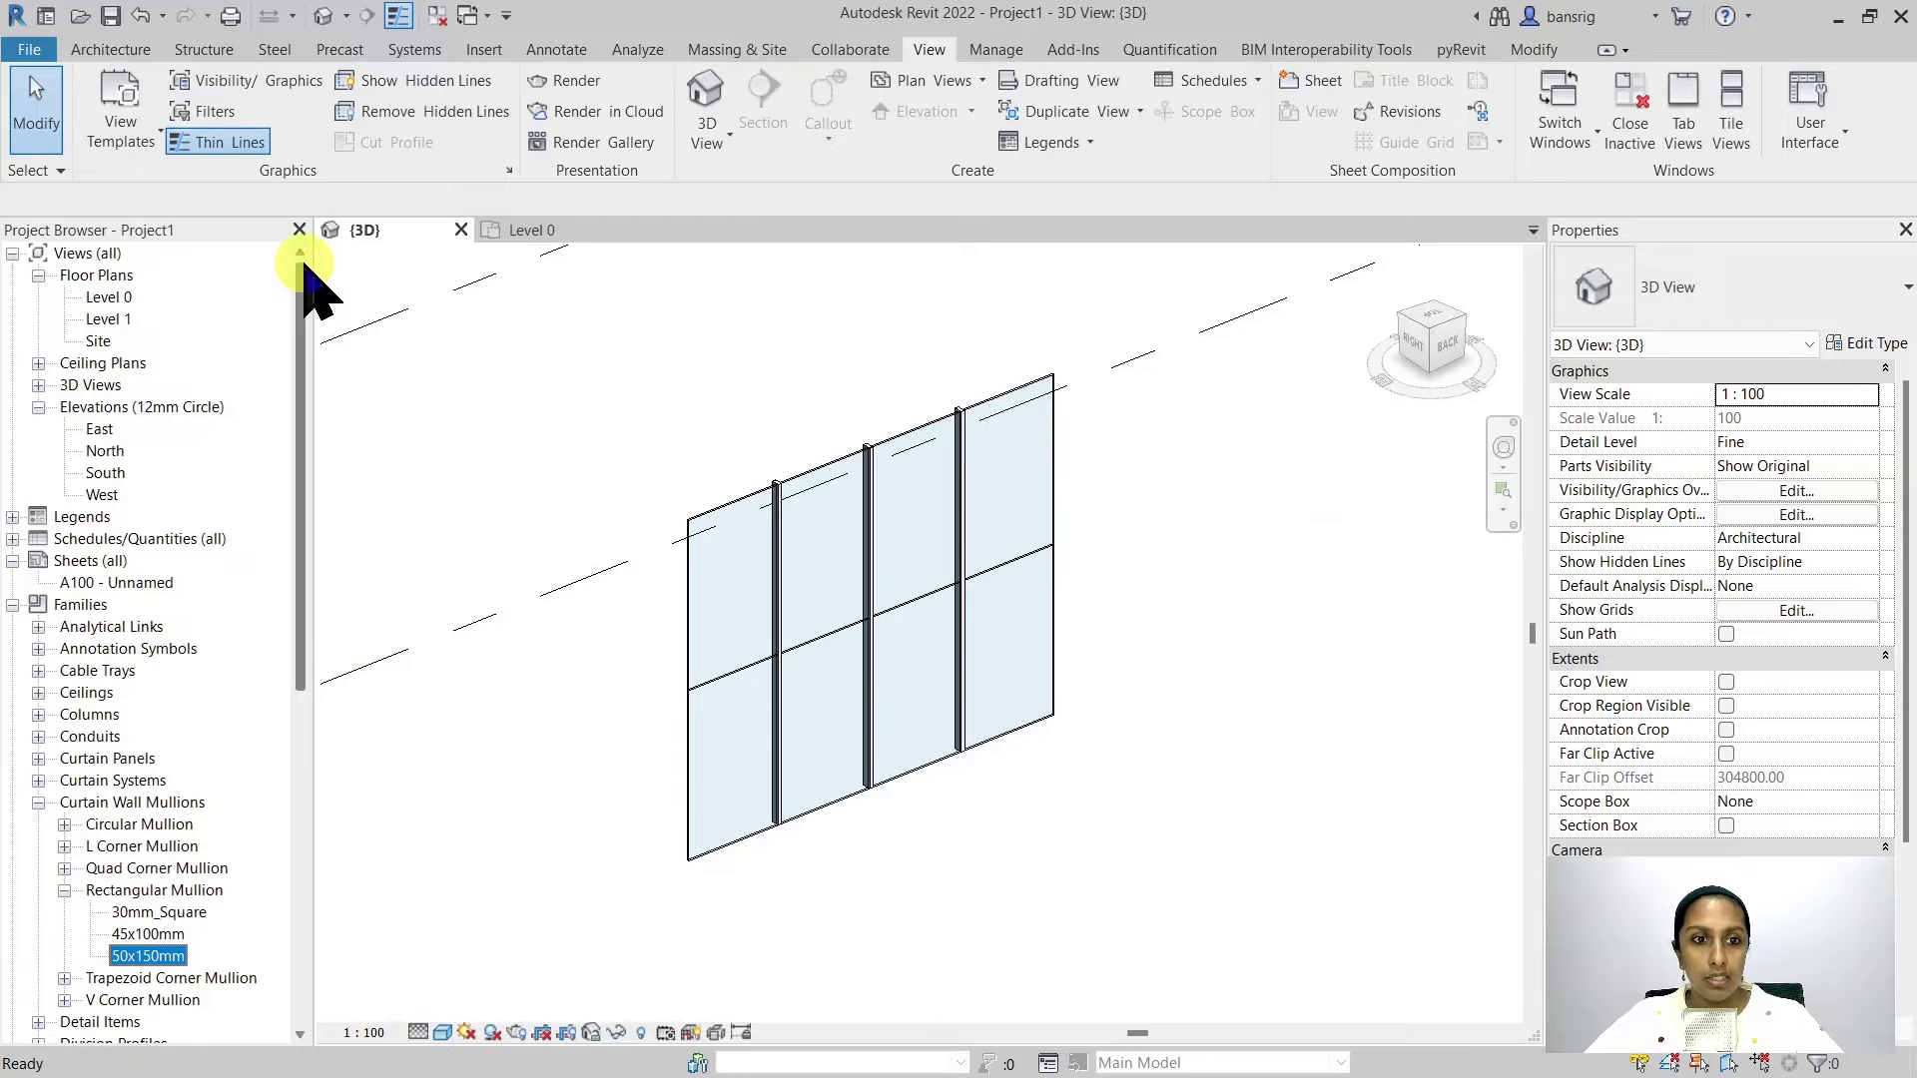
double_click(105, 298)
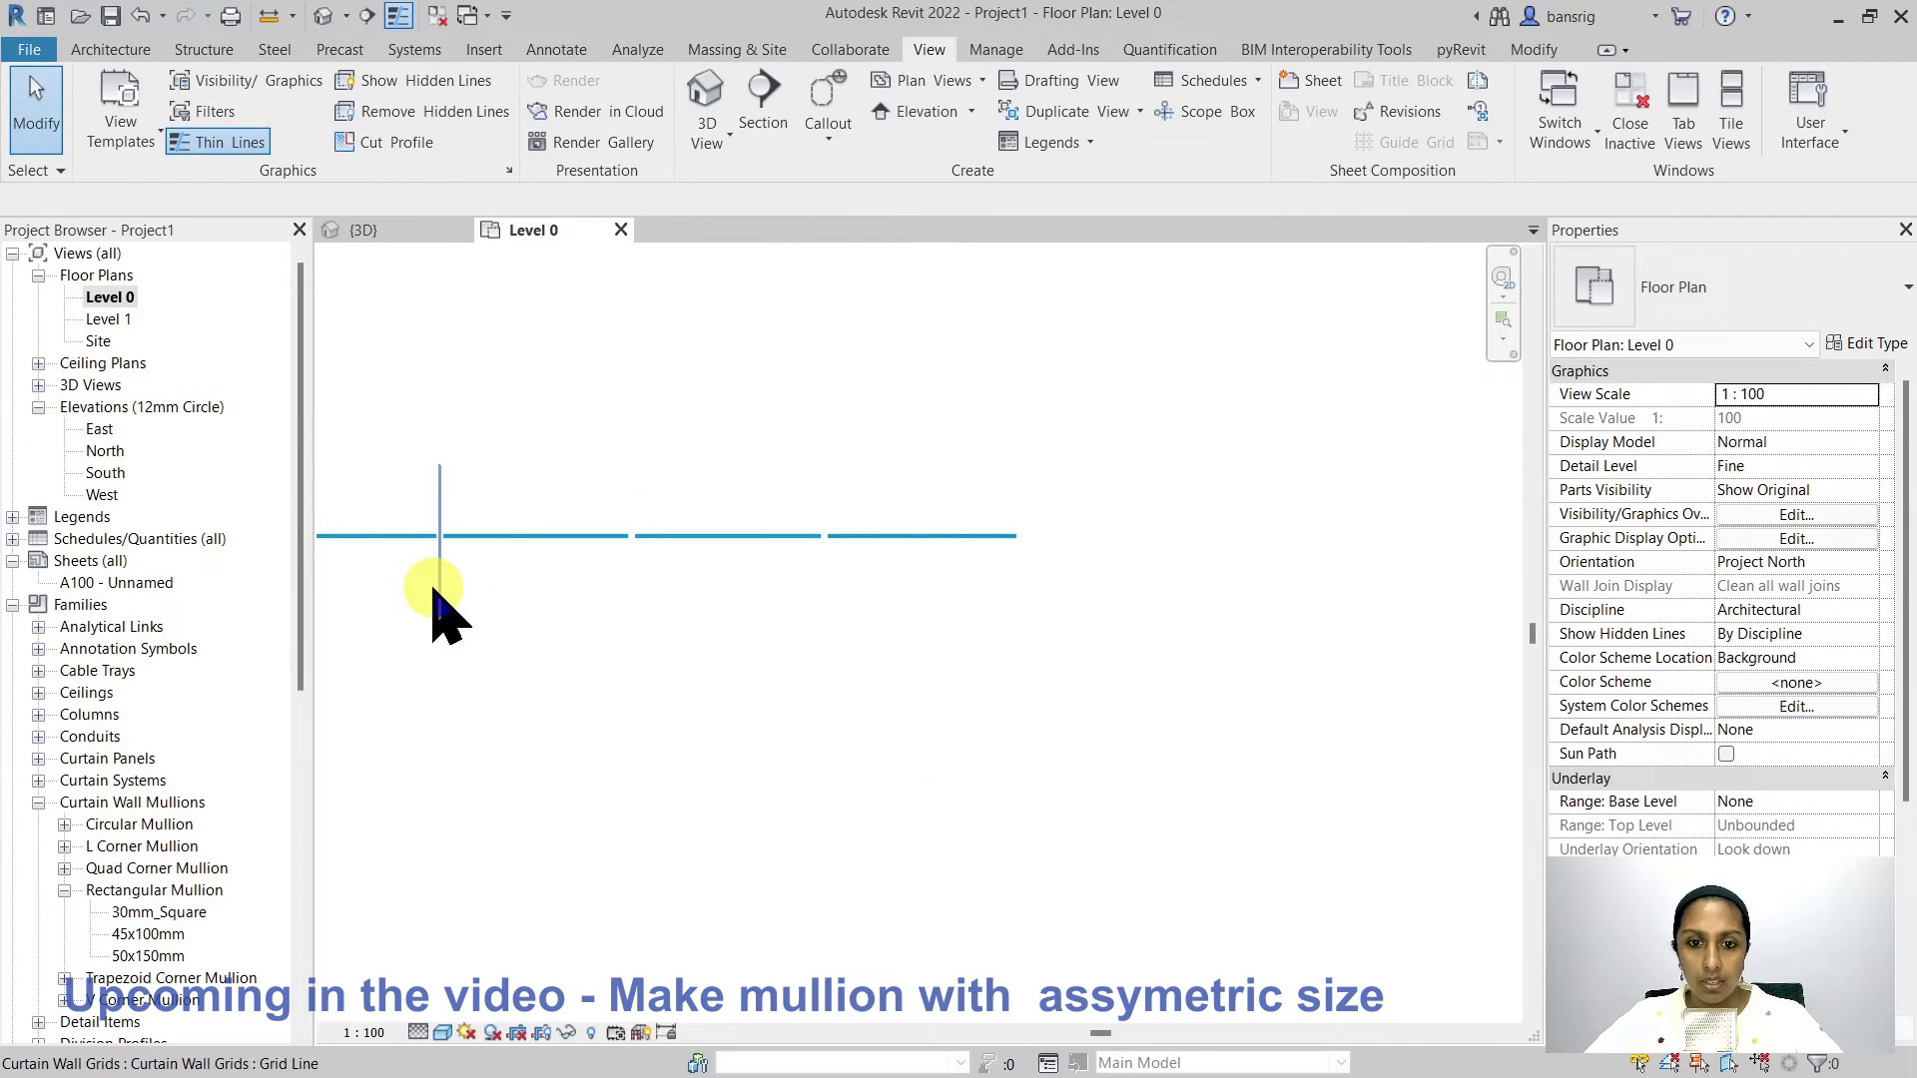
scroll(440, 599, up, 3)
middle_drag(500, 599, 770, 599)
scroll(770, 599, up, 5)
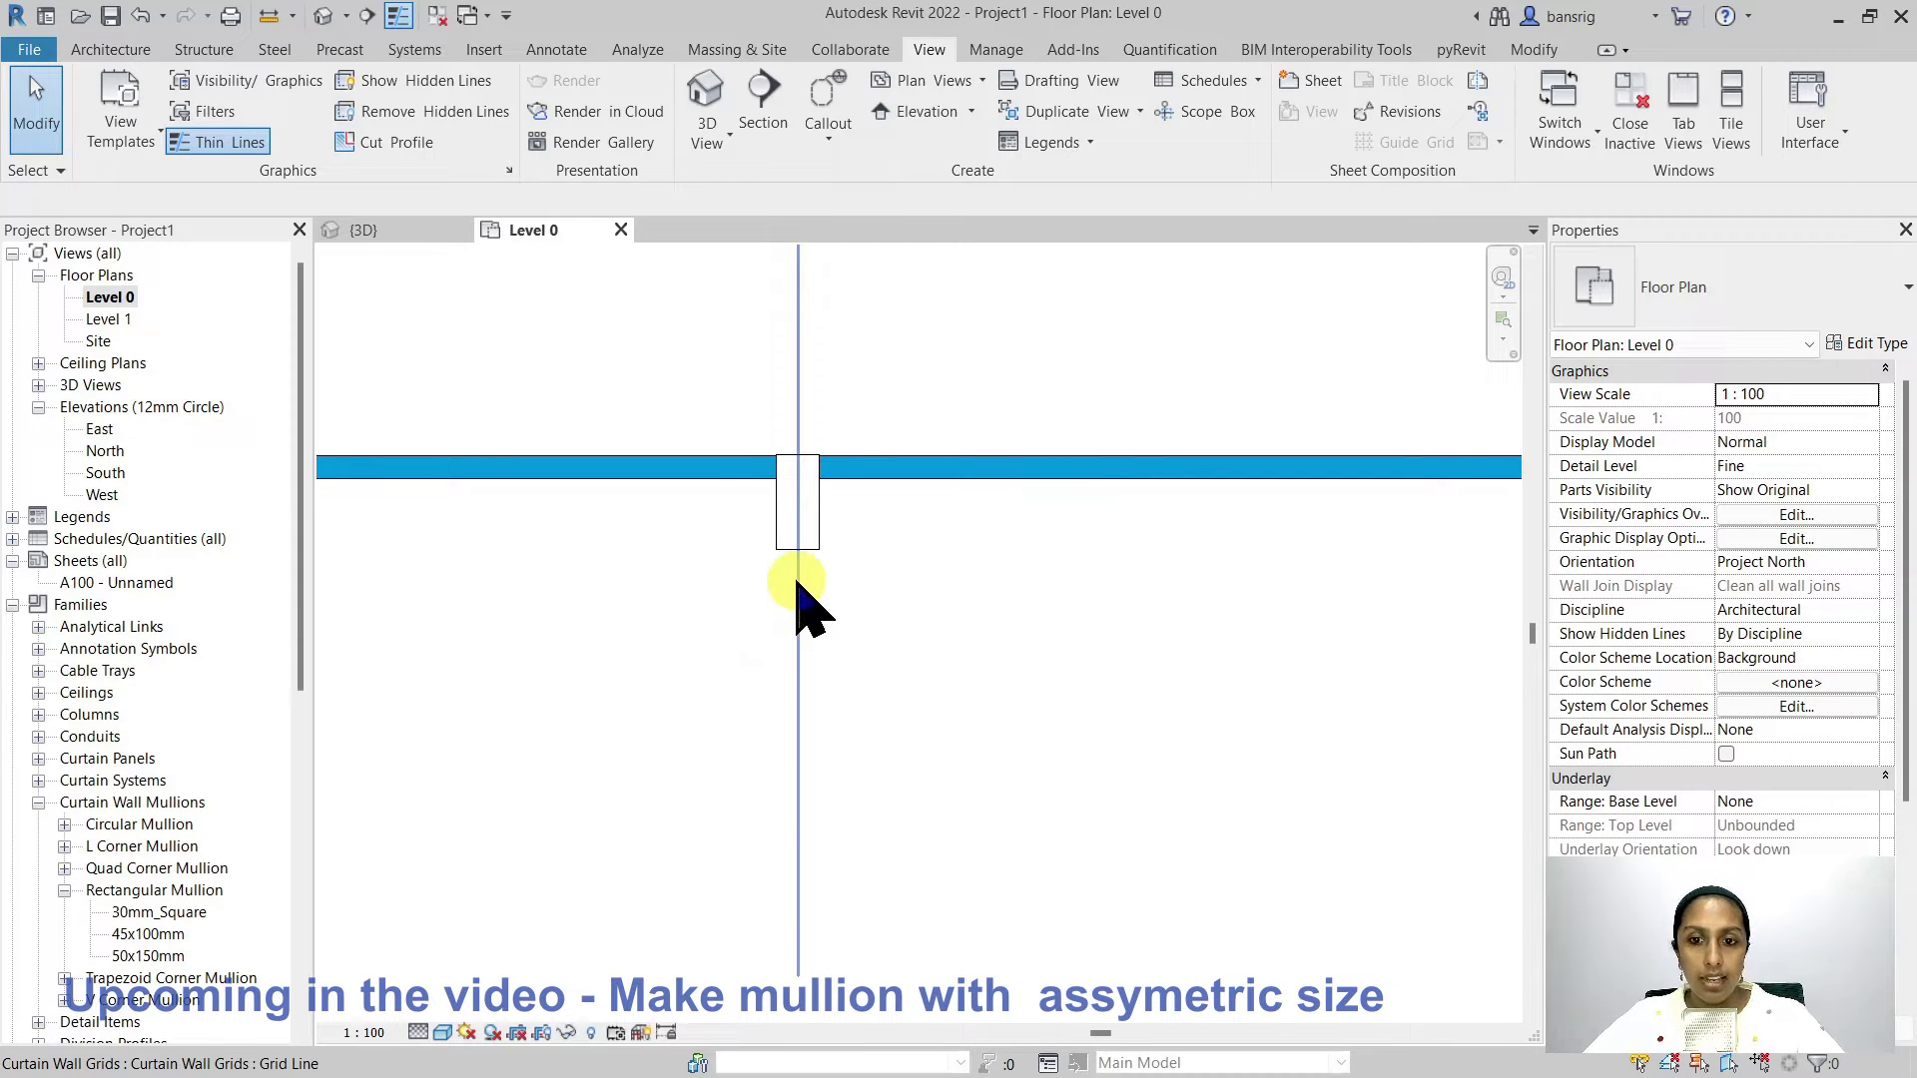
Step: Measure the mullion's sides with an aligned dimension (DI), then cancel it
key(d)
key(i)
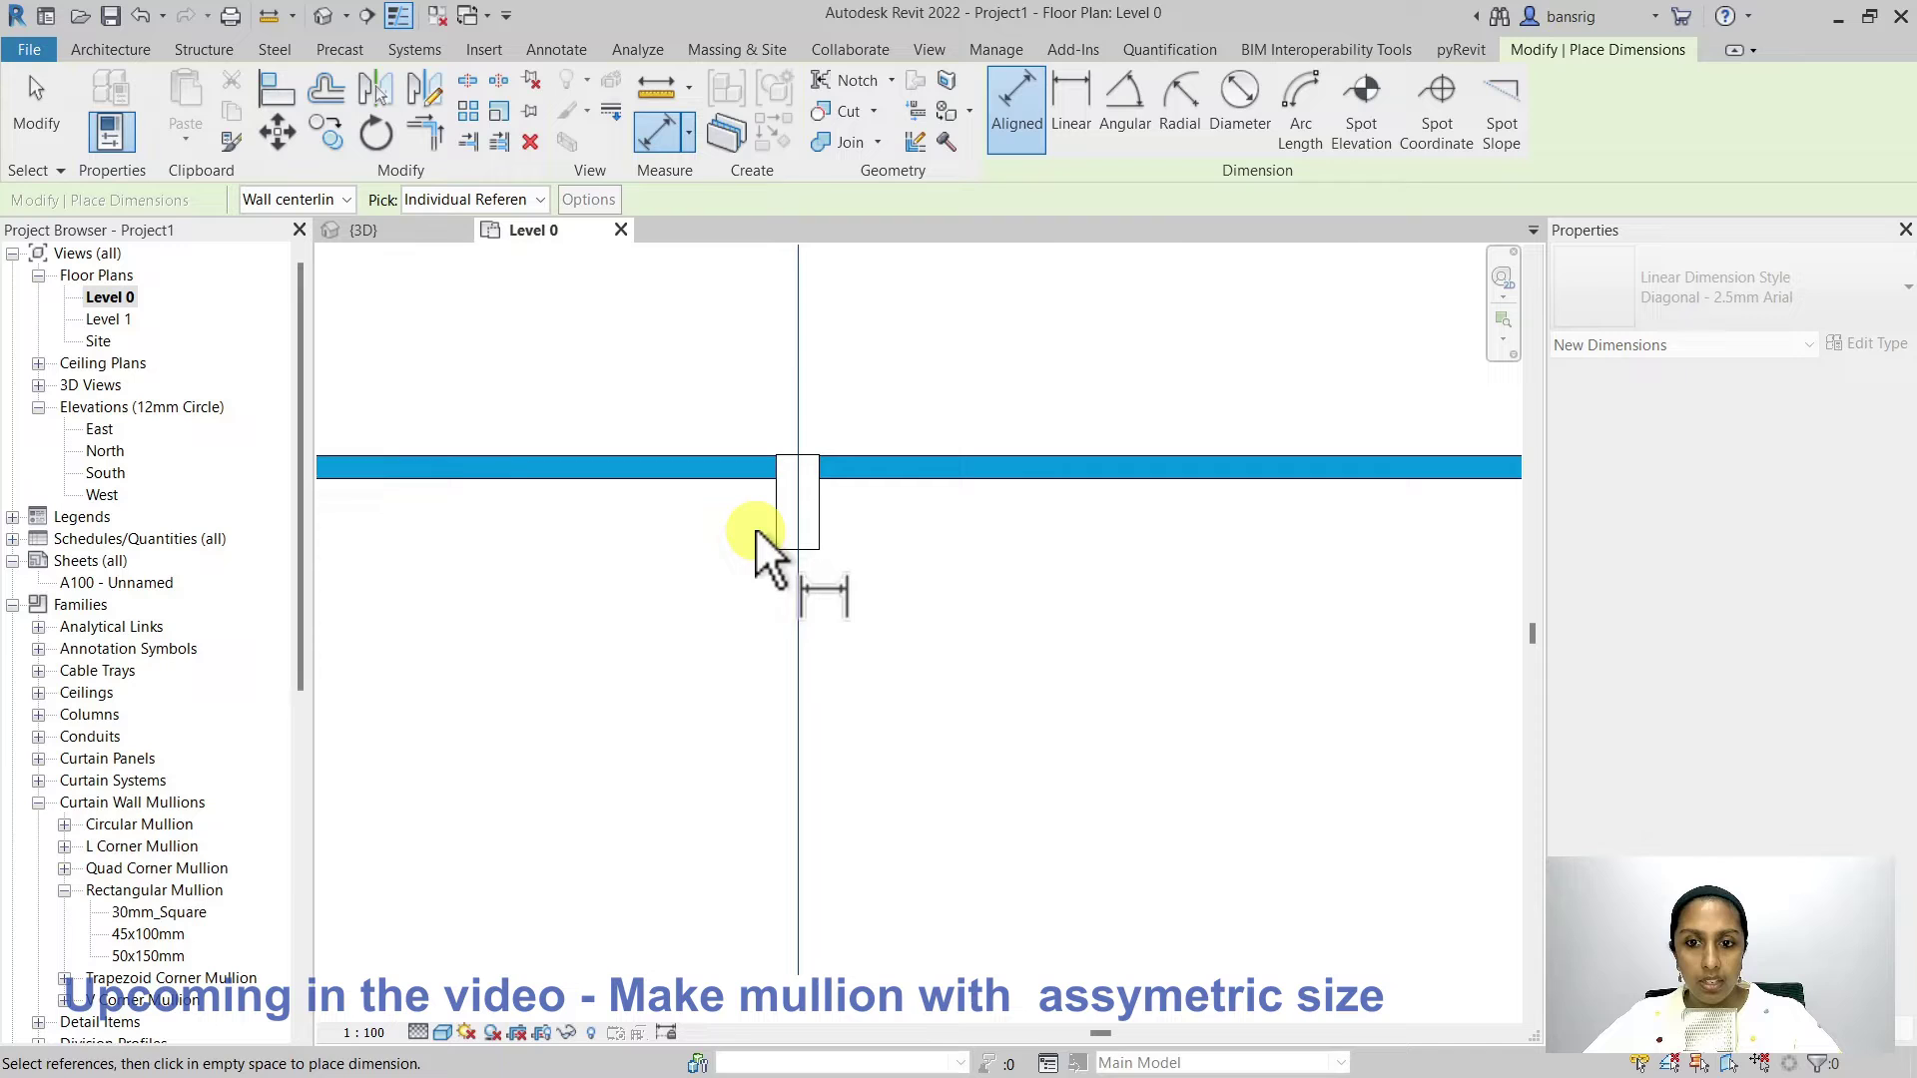
click(769, 521)
scroll(741, 557, down, 2)
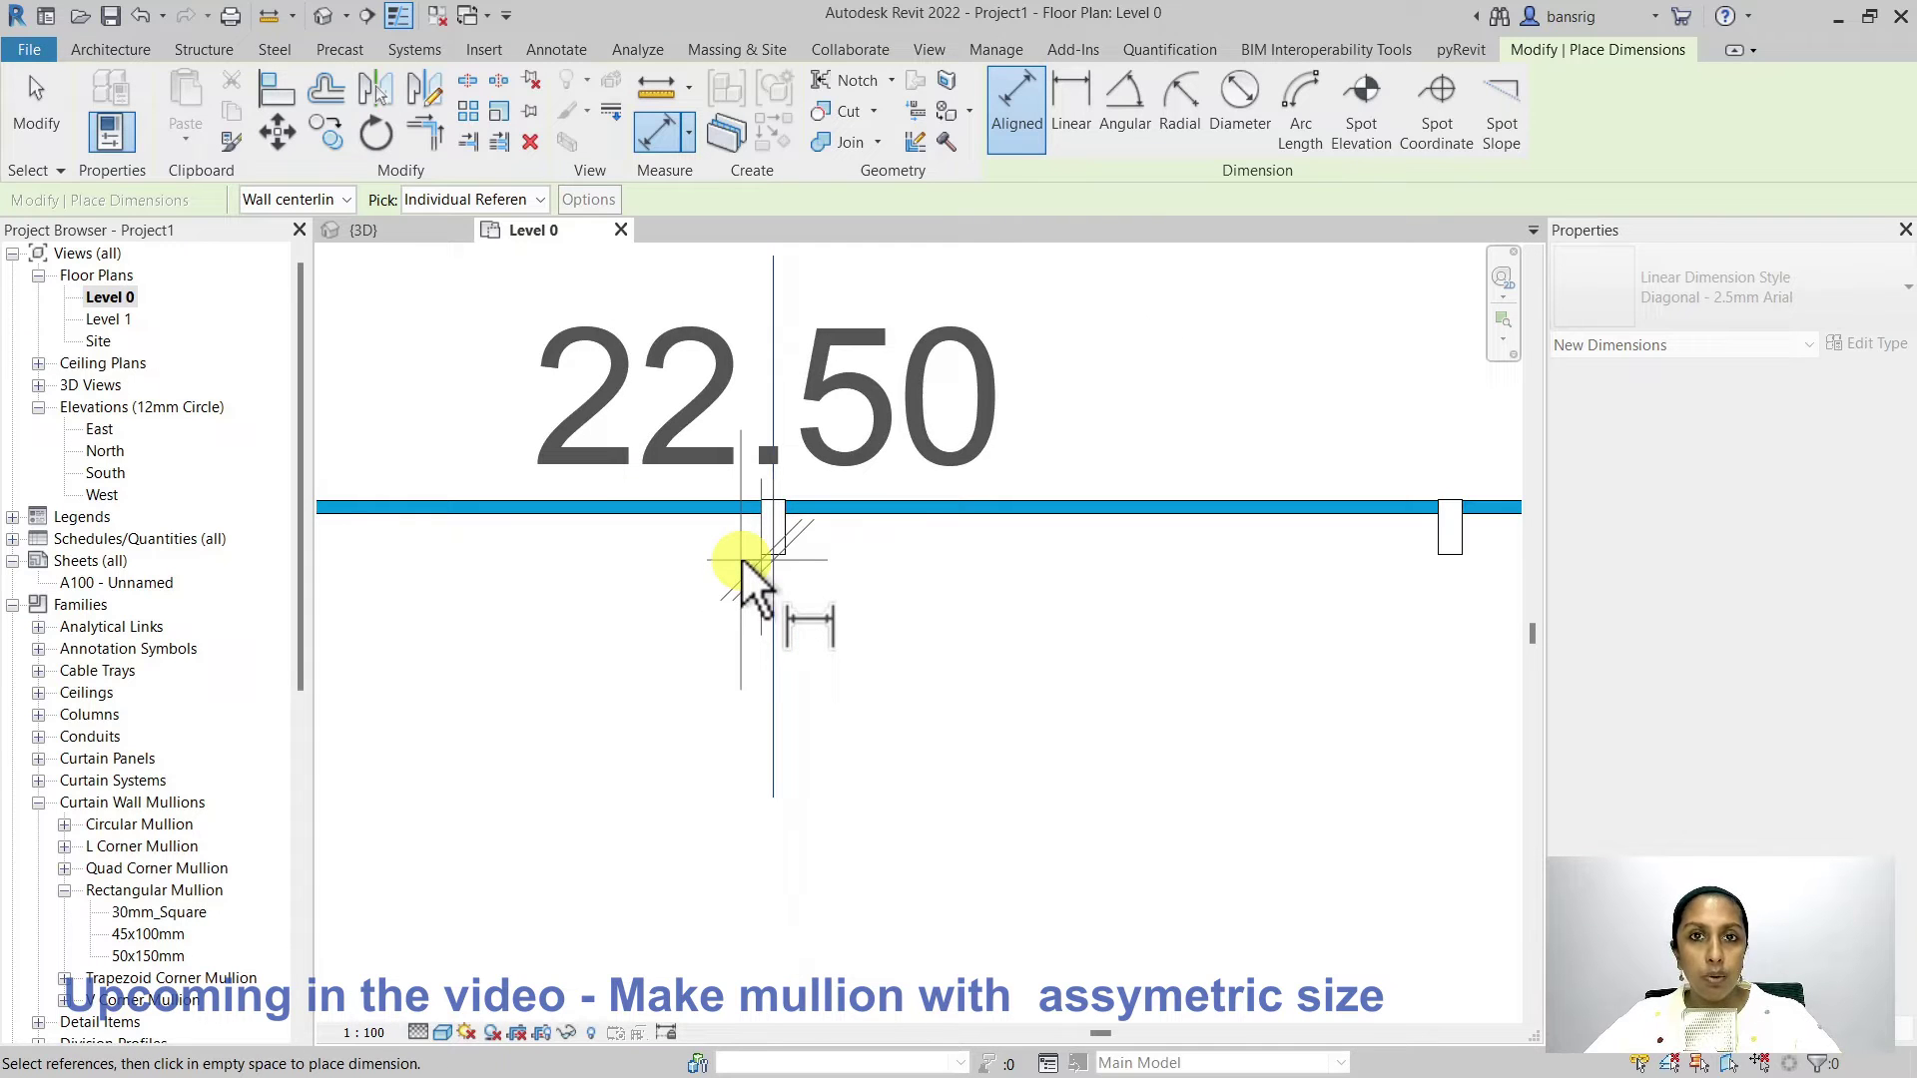
scroll(798, 555, up, 2)
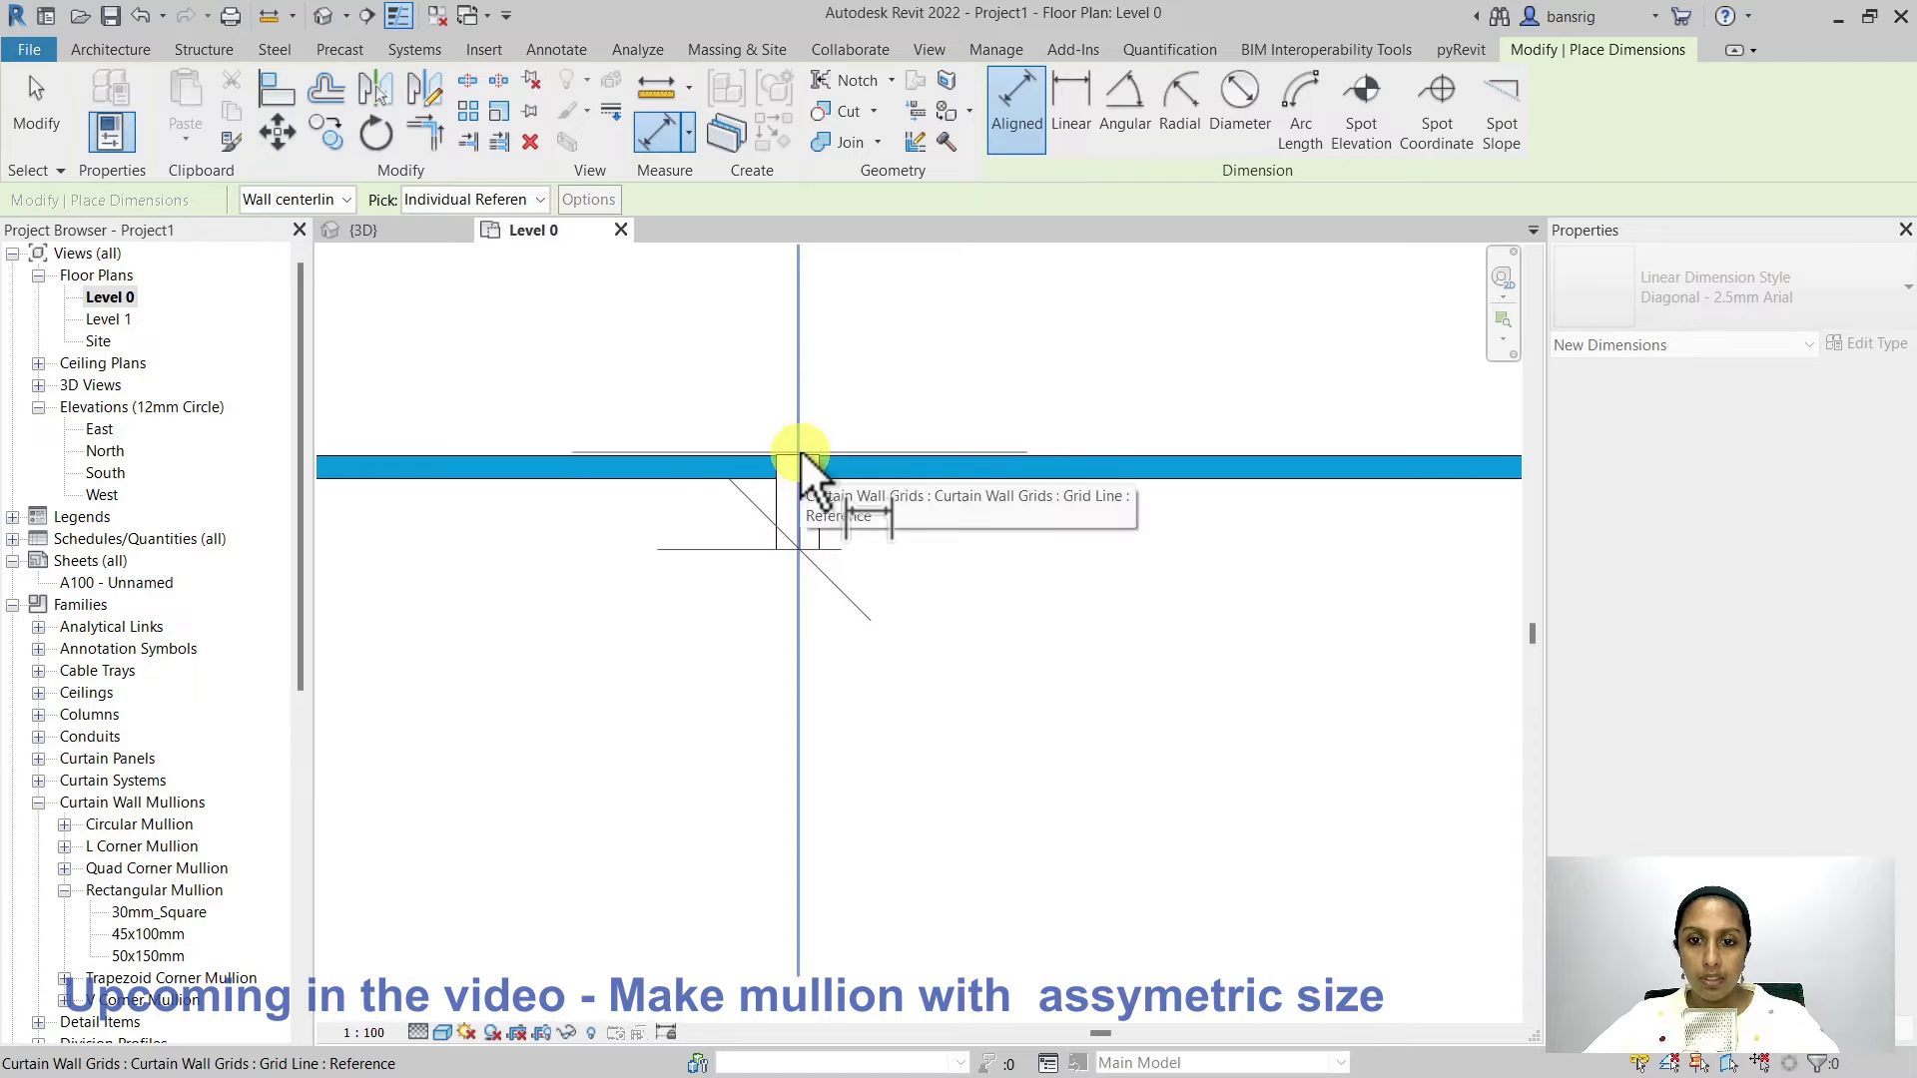
scroll(811, 466, down, 2)
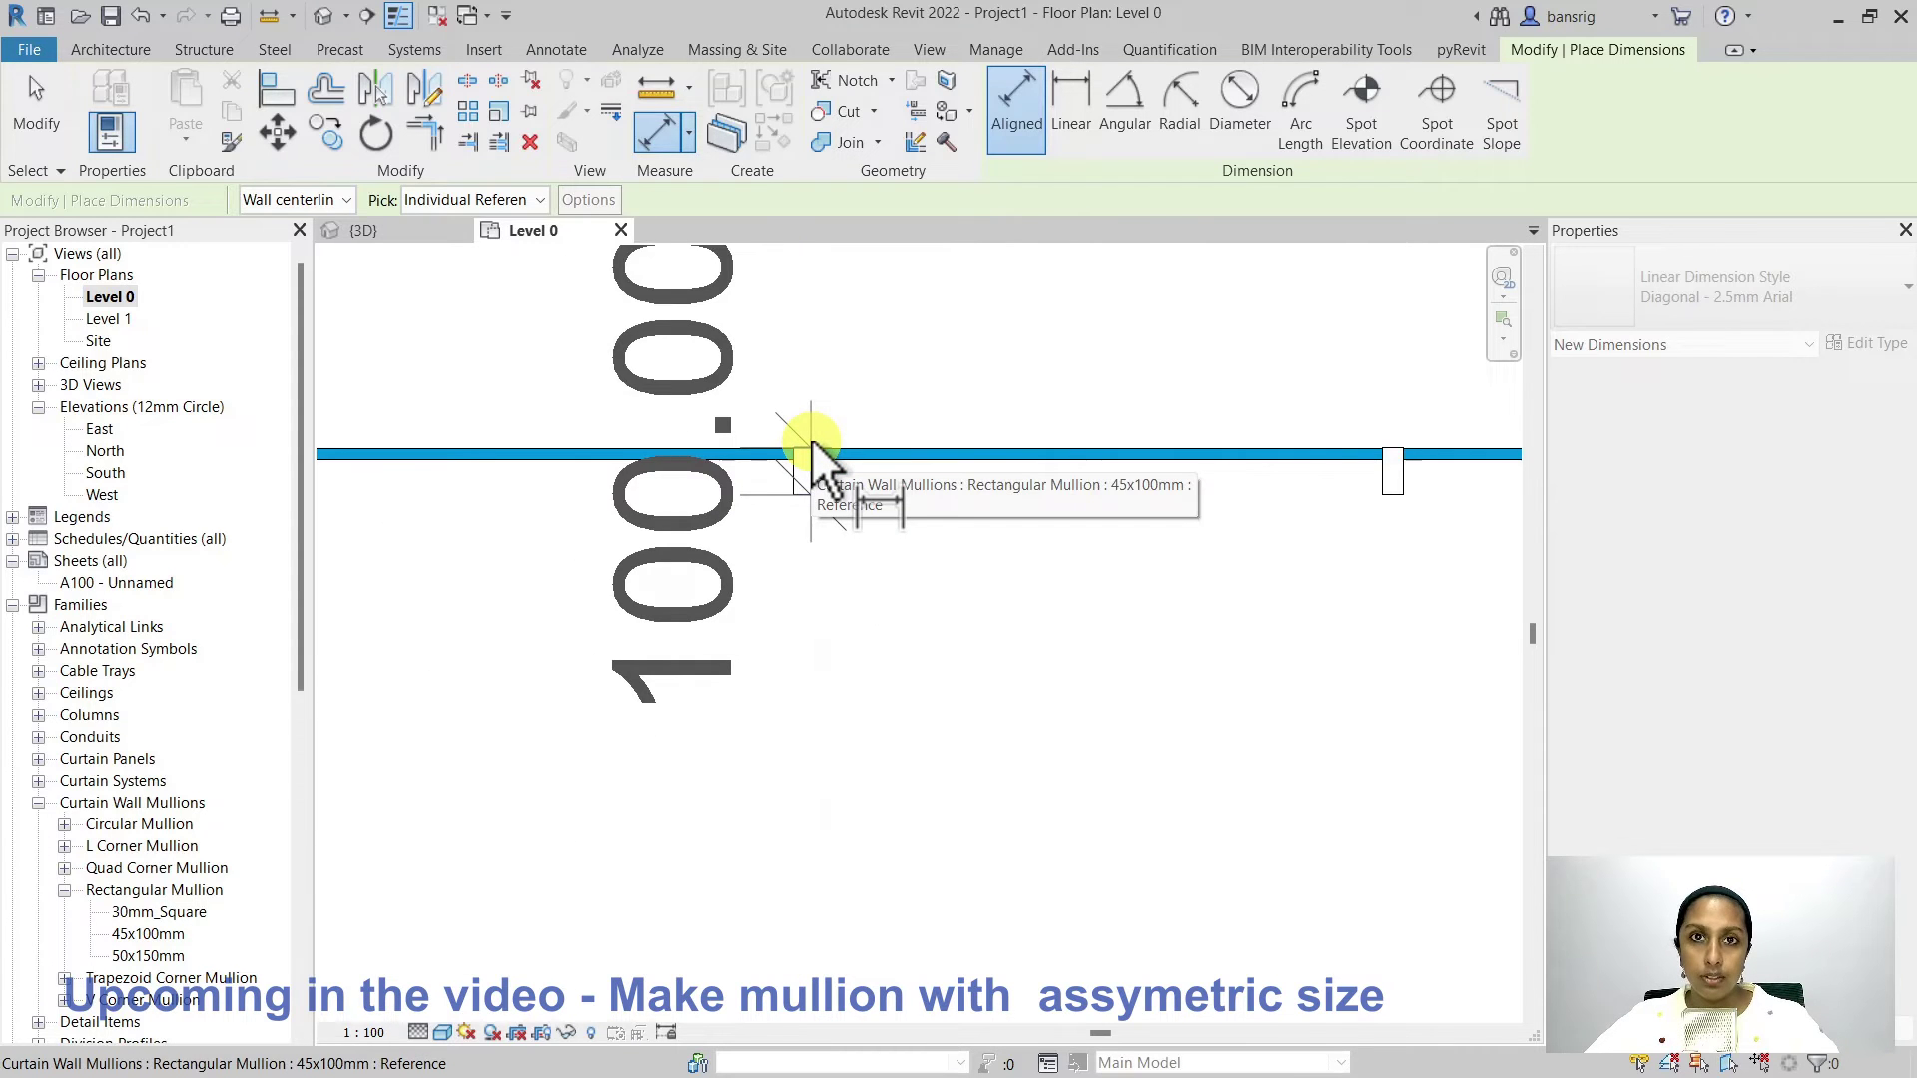
key(Escape)
key(Escape)
scroll(811, 439, up, 2)
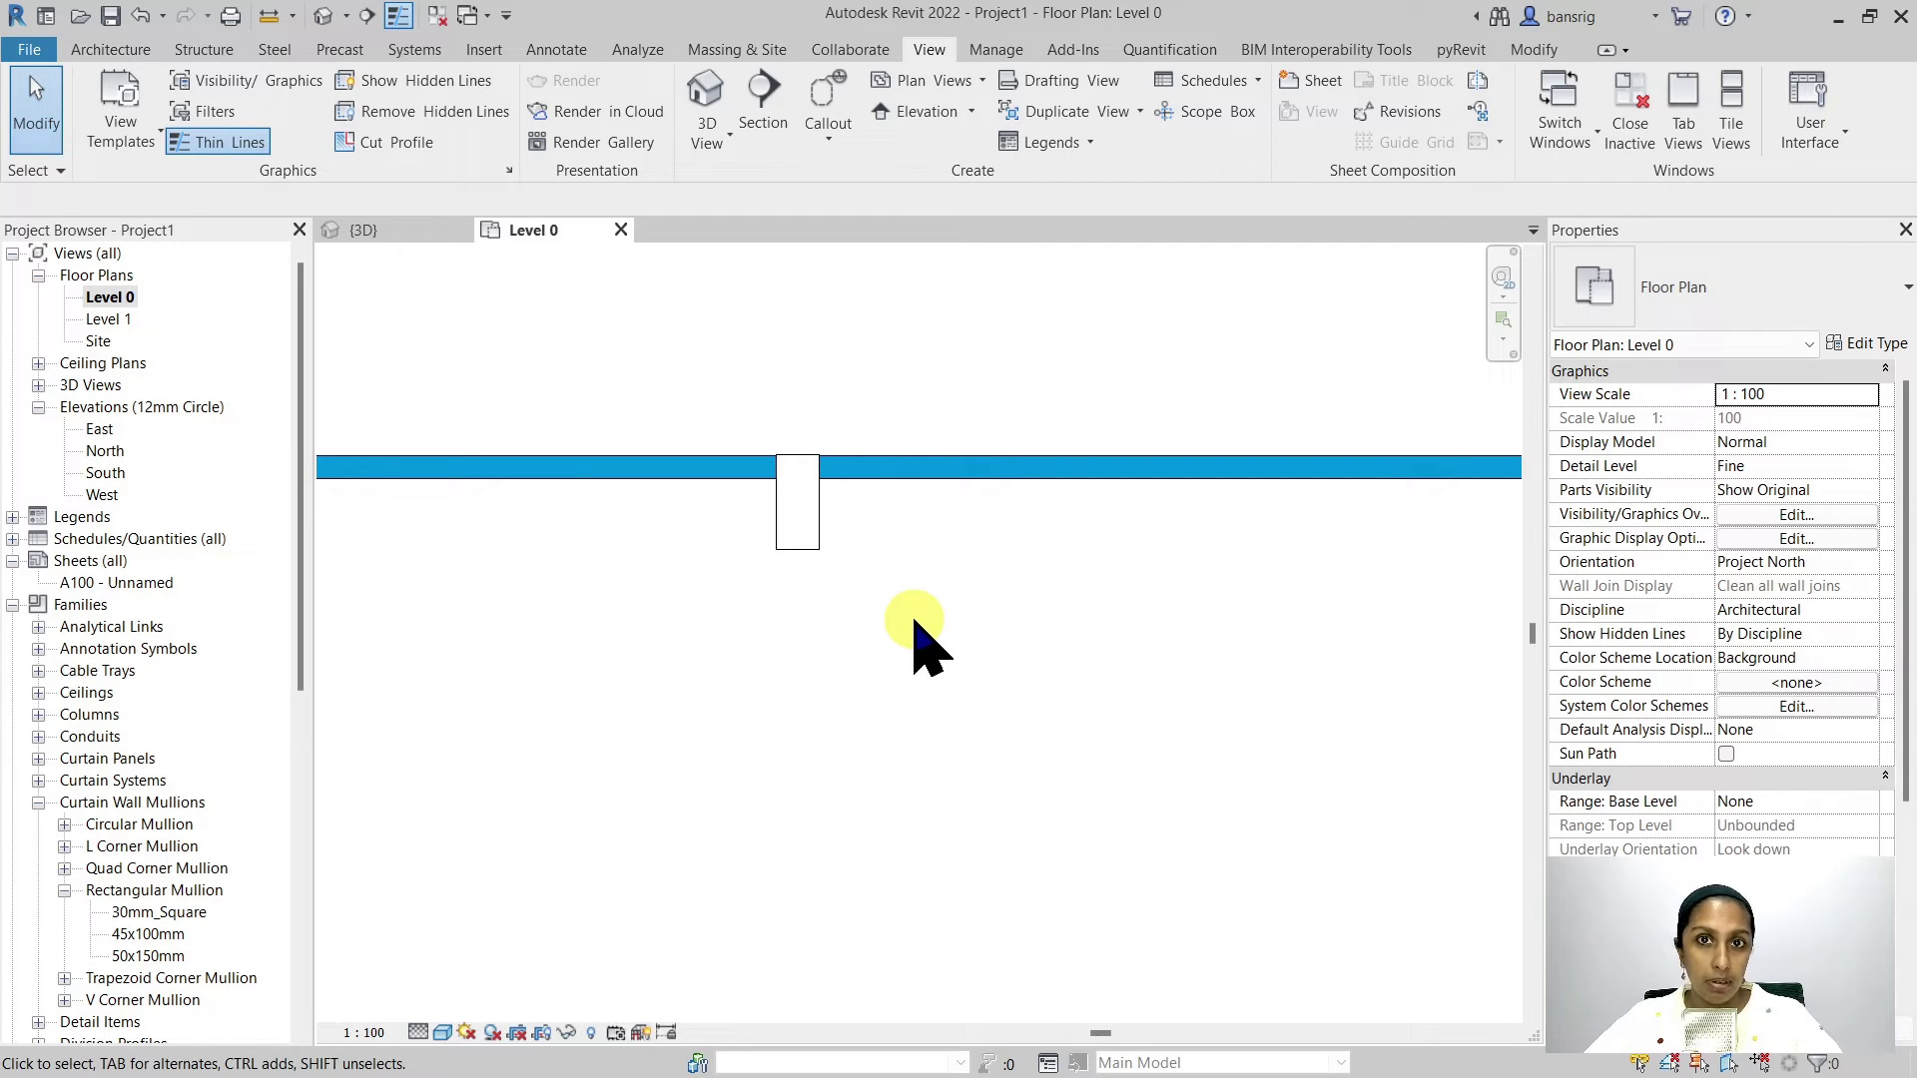
Step: Change the 45x100mm mullion type's widths to 30 on side 2 and 15 on side 1
click(808, 534)
click(1865, 343)
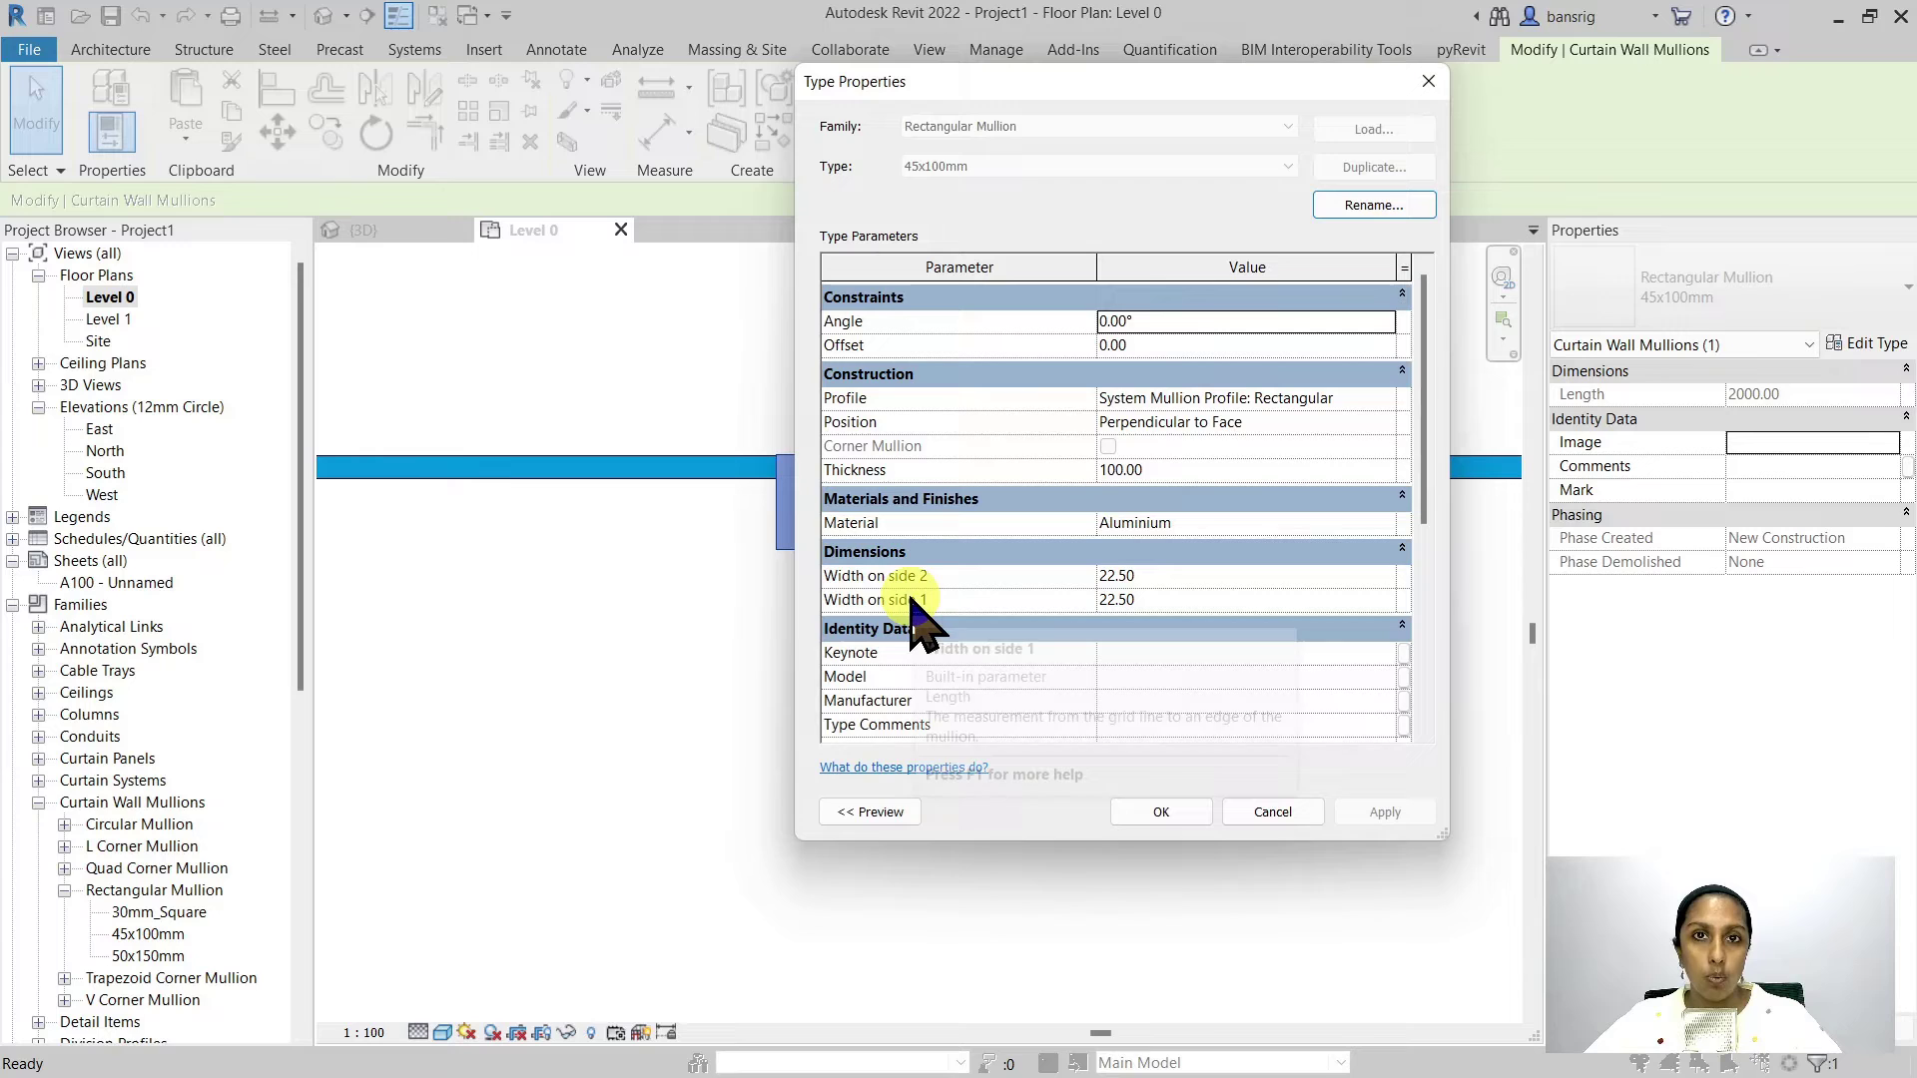
click(1179, 577)
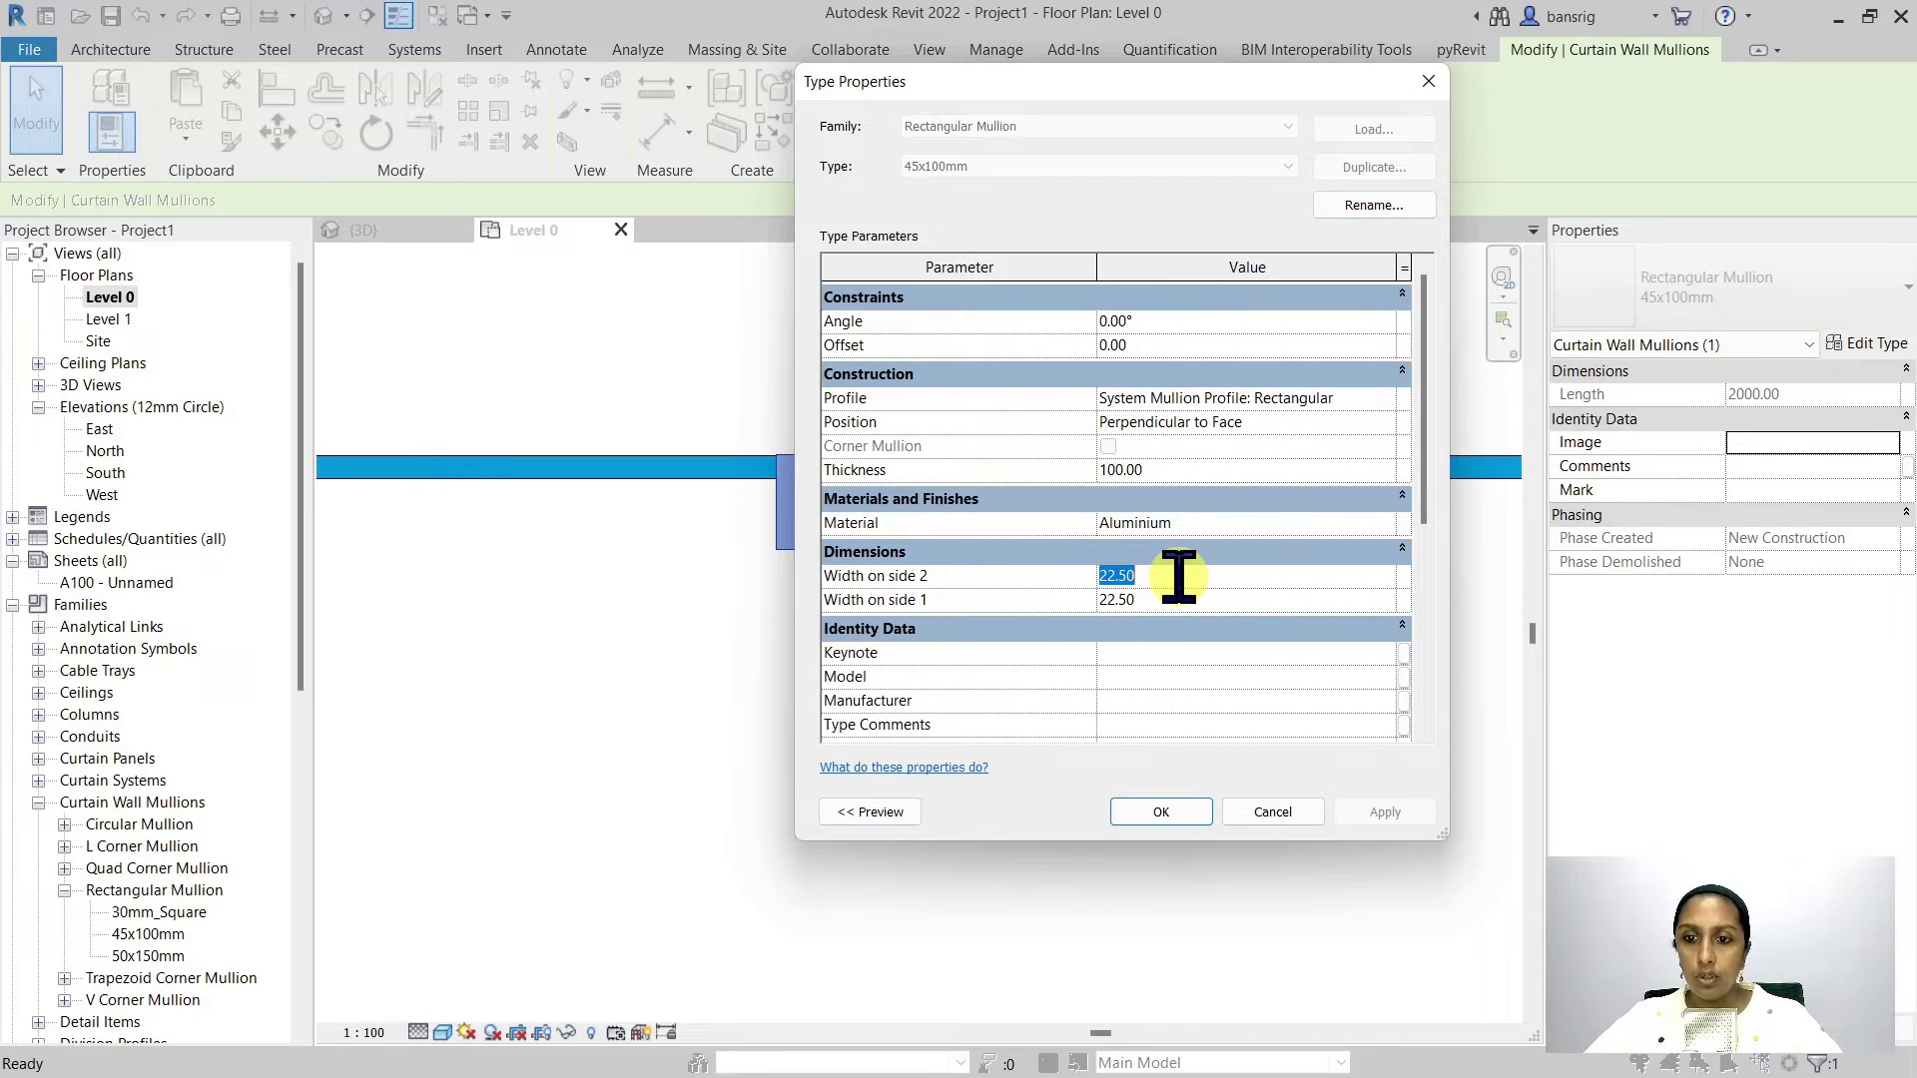
text(30)
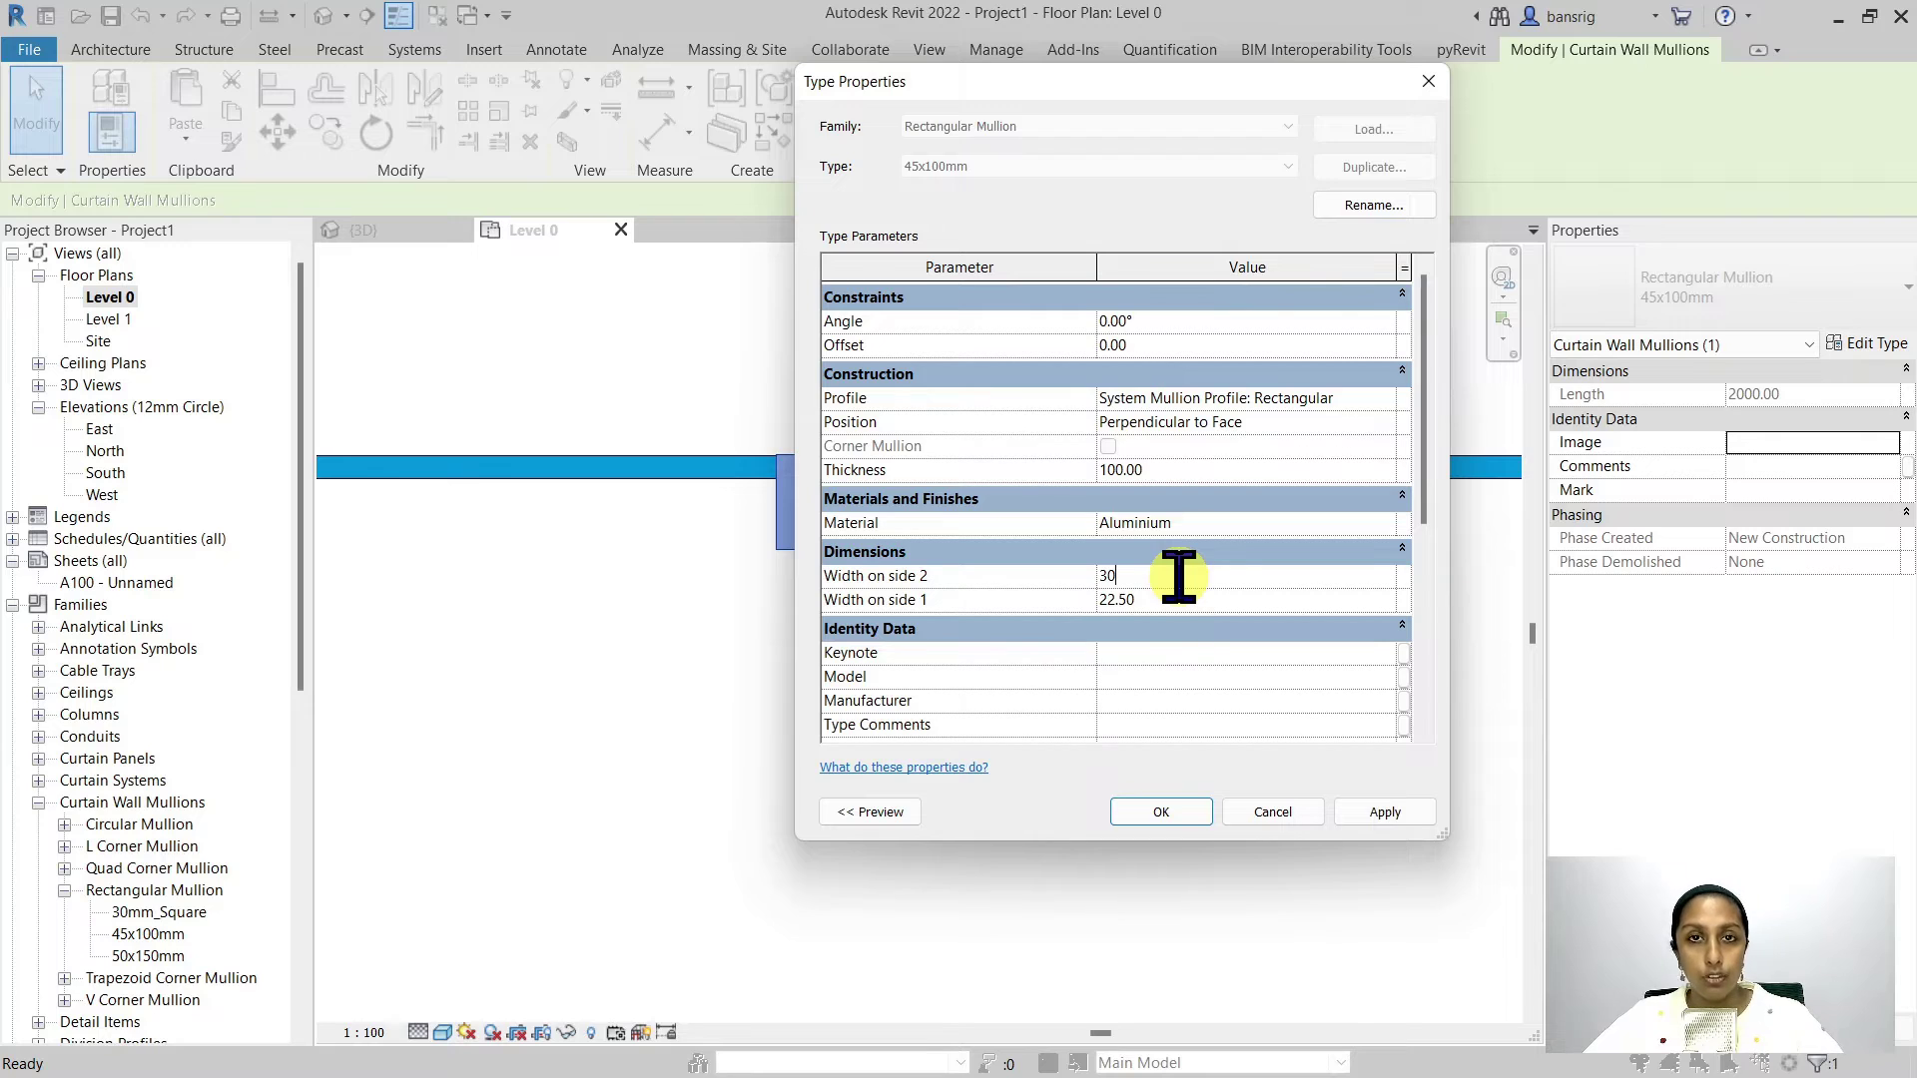
click(1170, 599)
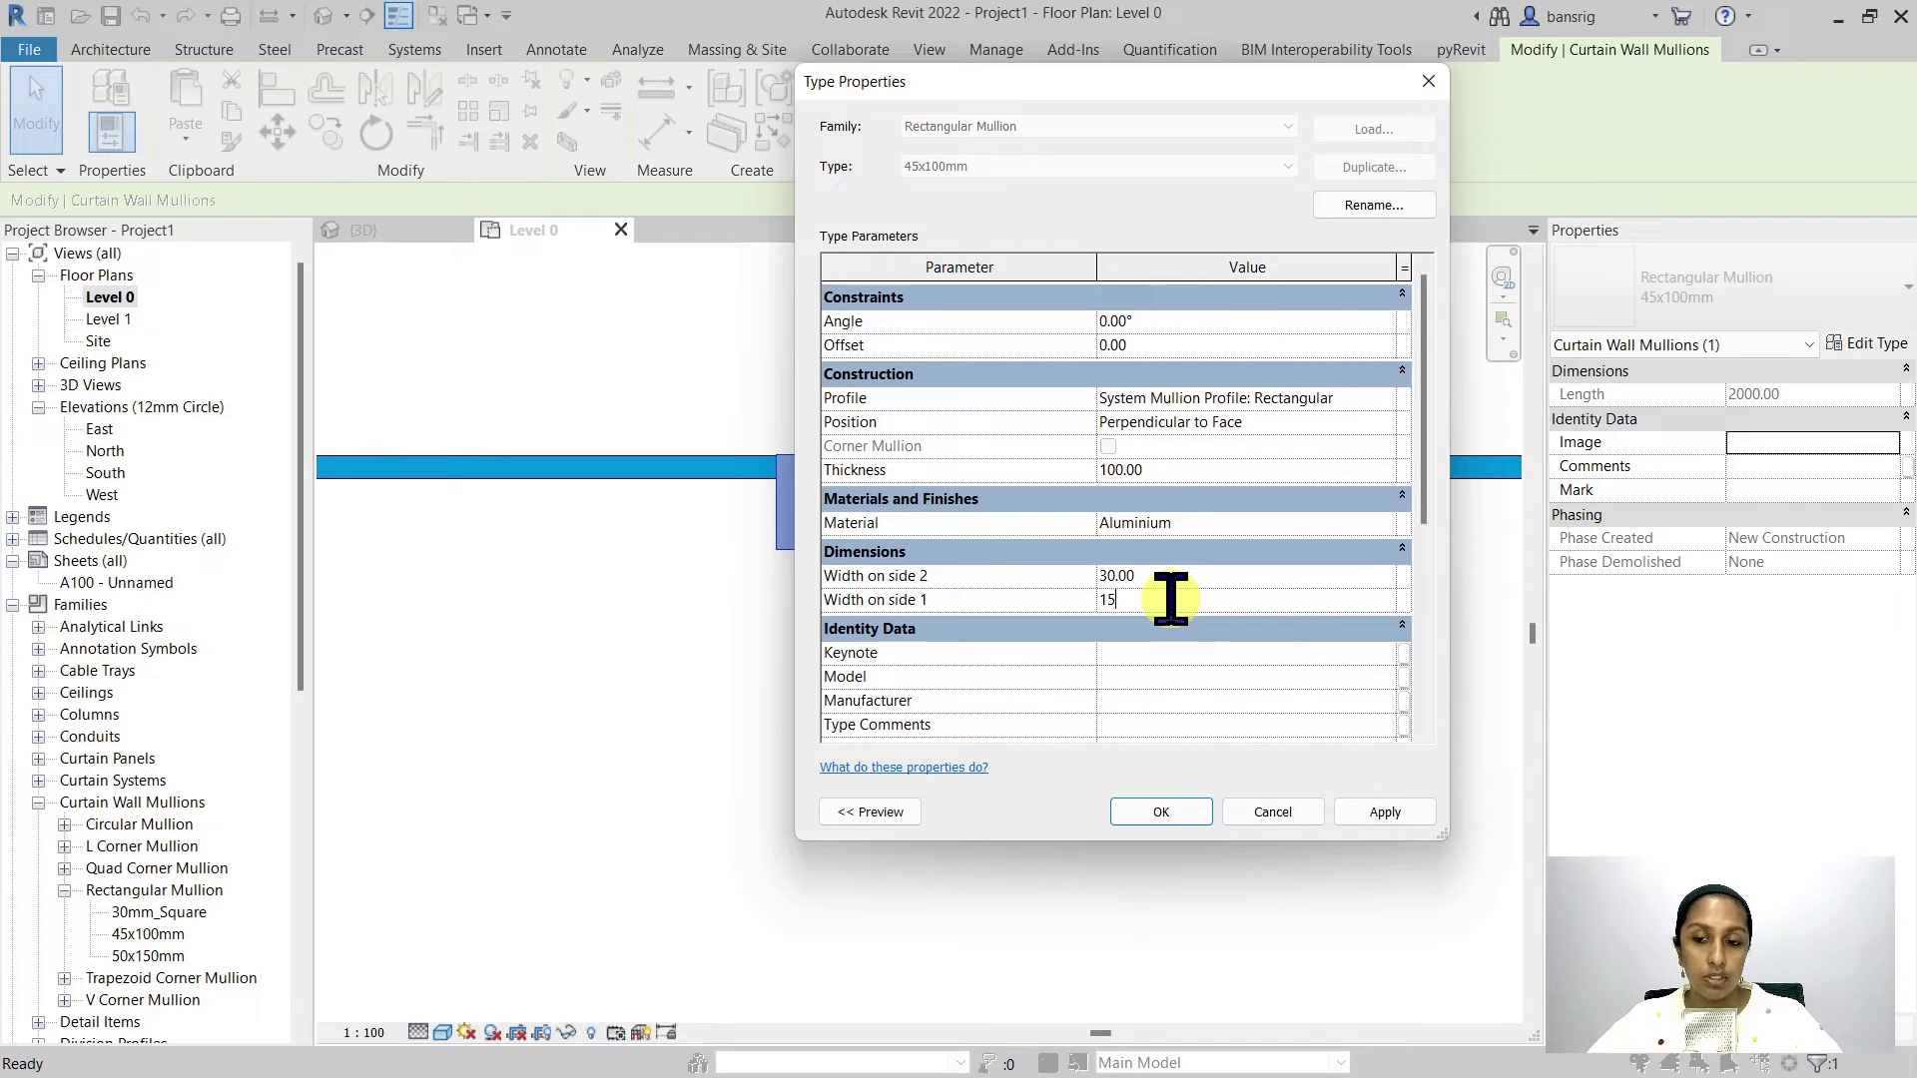
click(1158, 812)
click(936, 795)
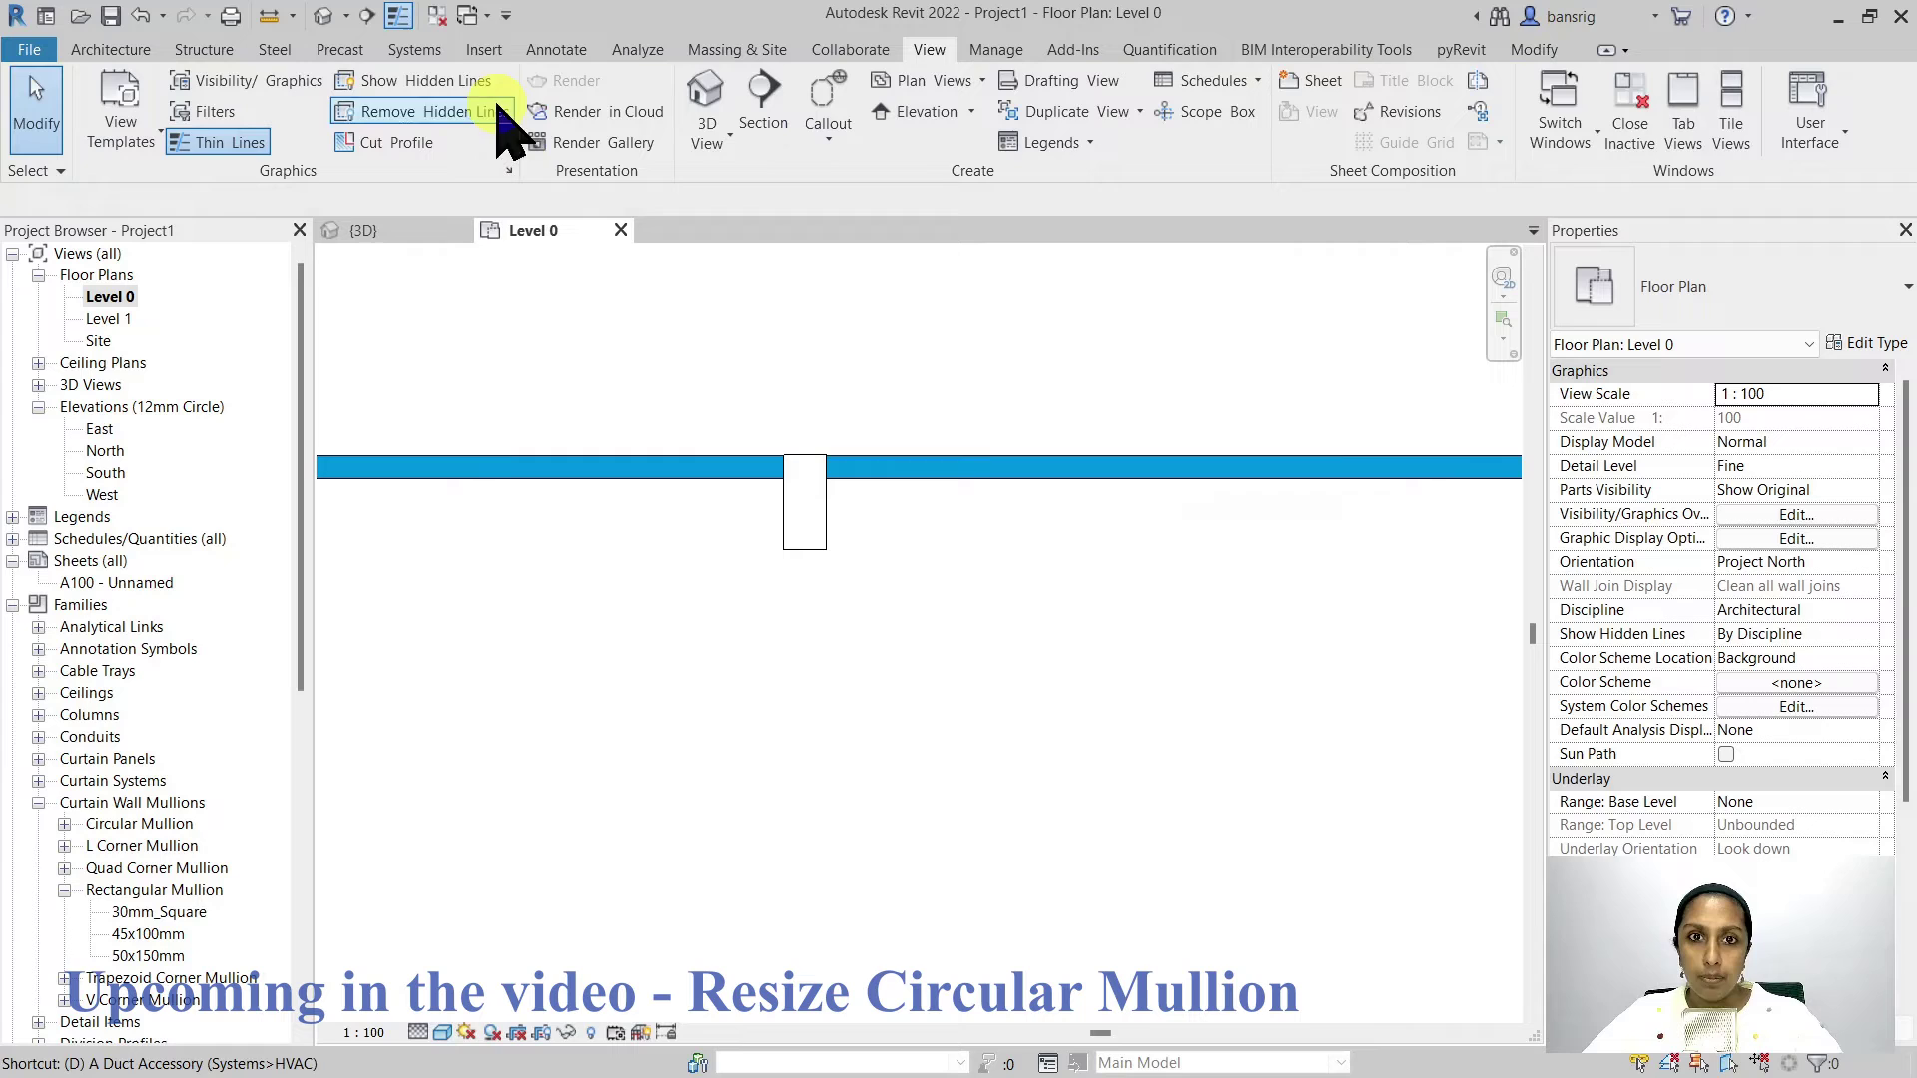
click(556, 49)
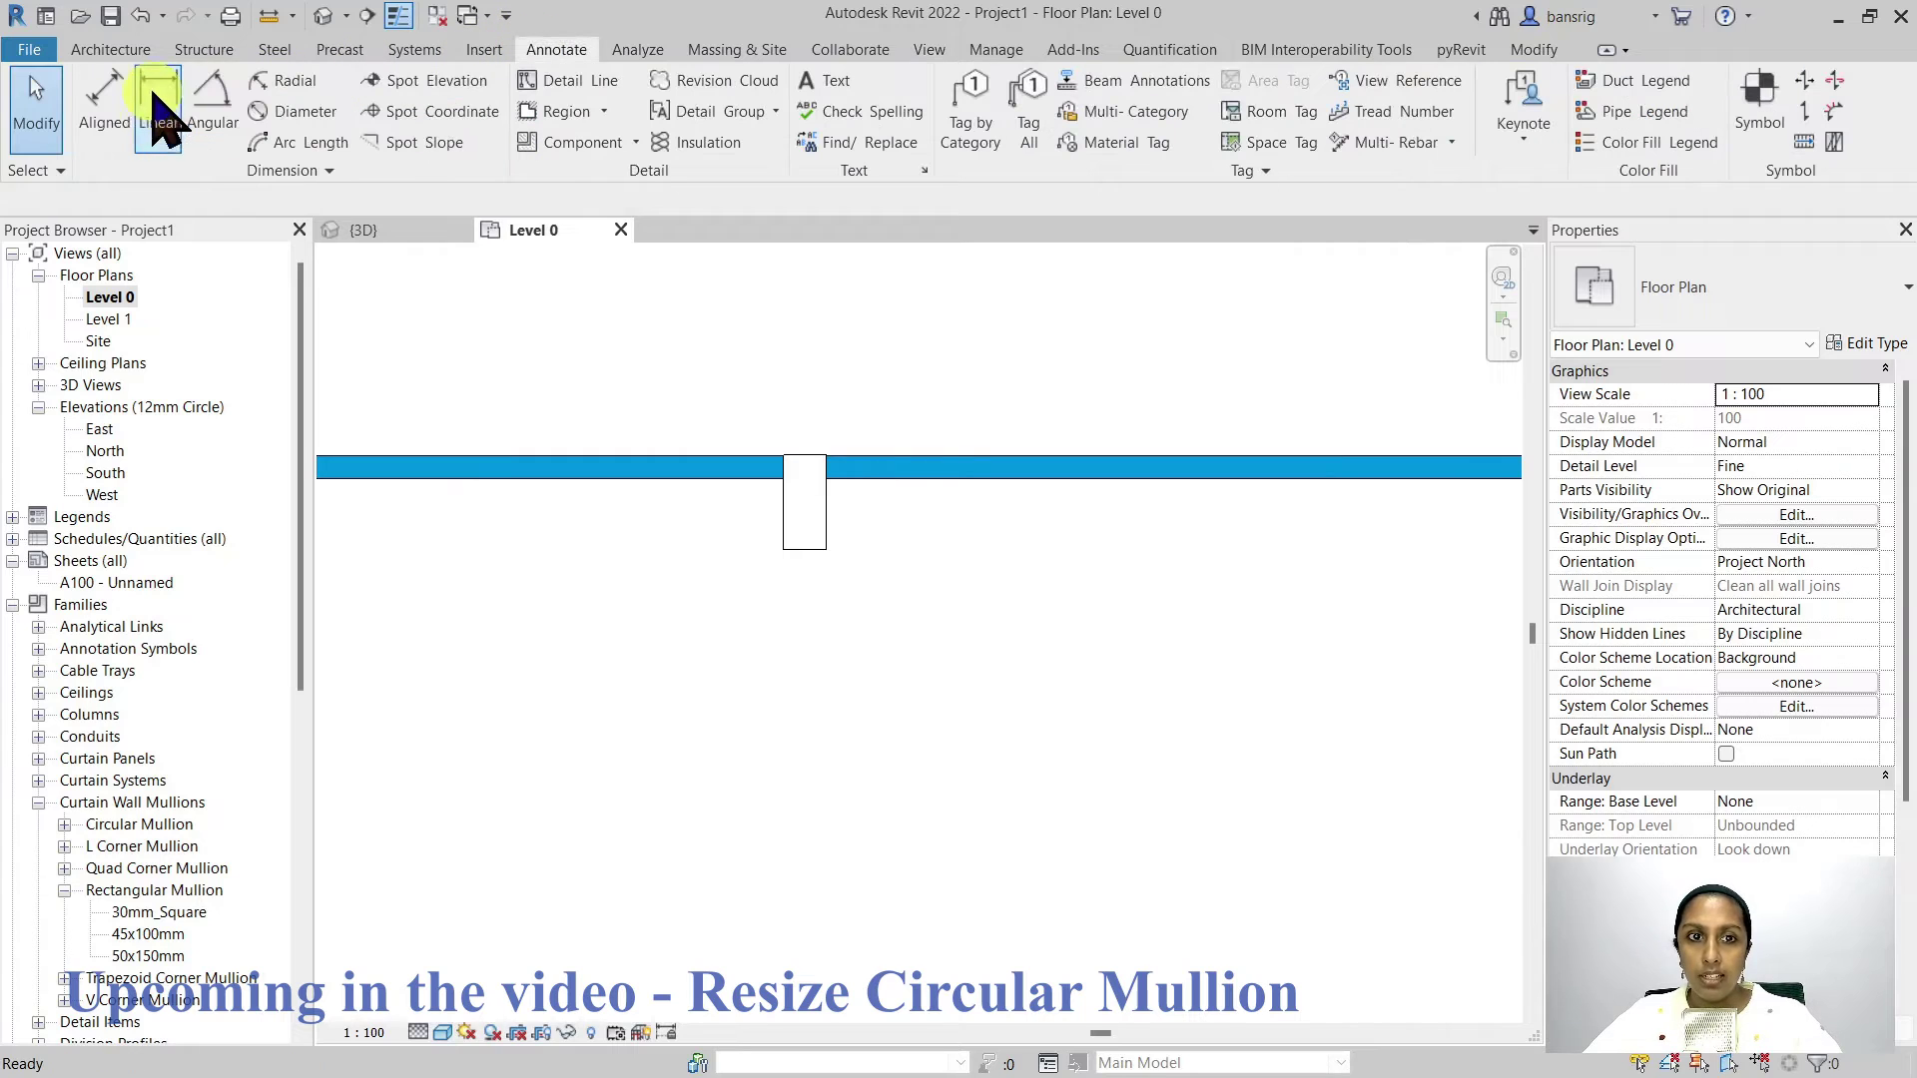
click(84, 112)
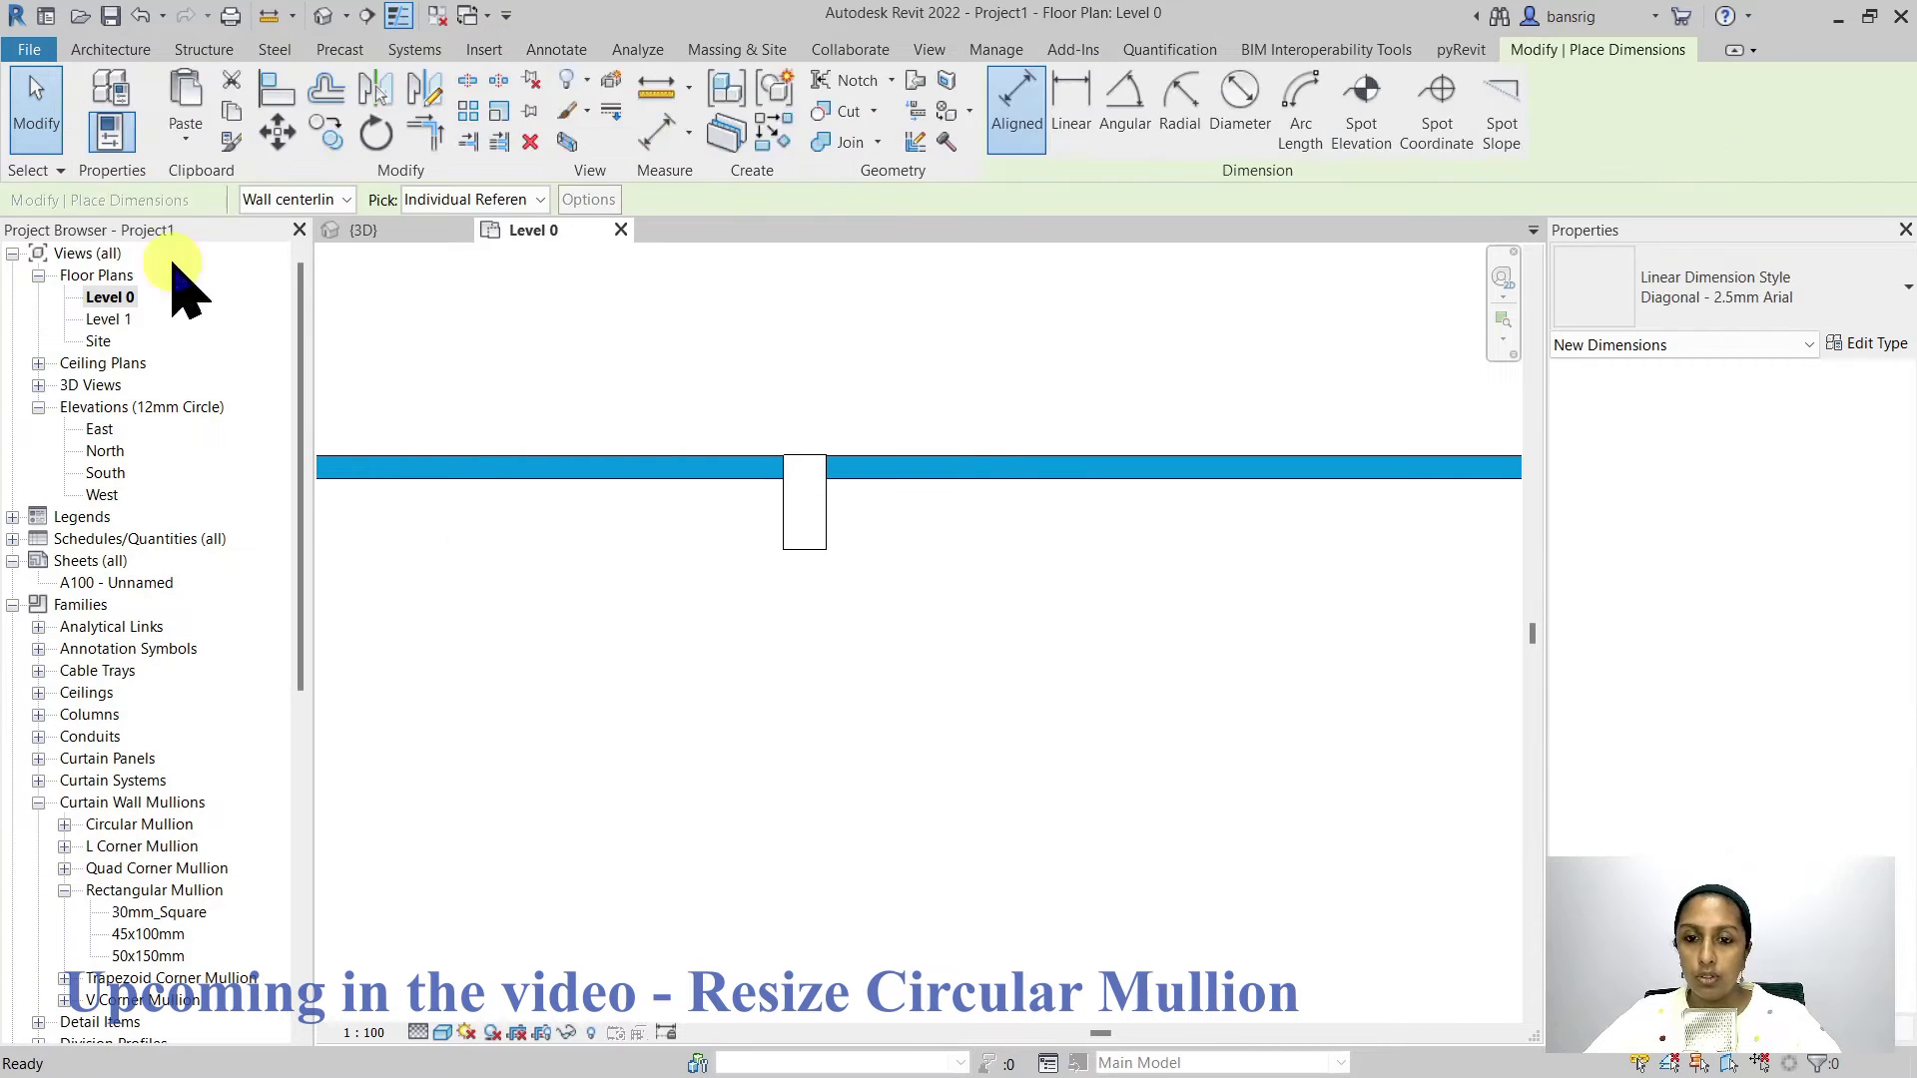
click(797, 605)
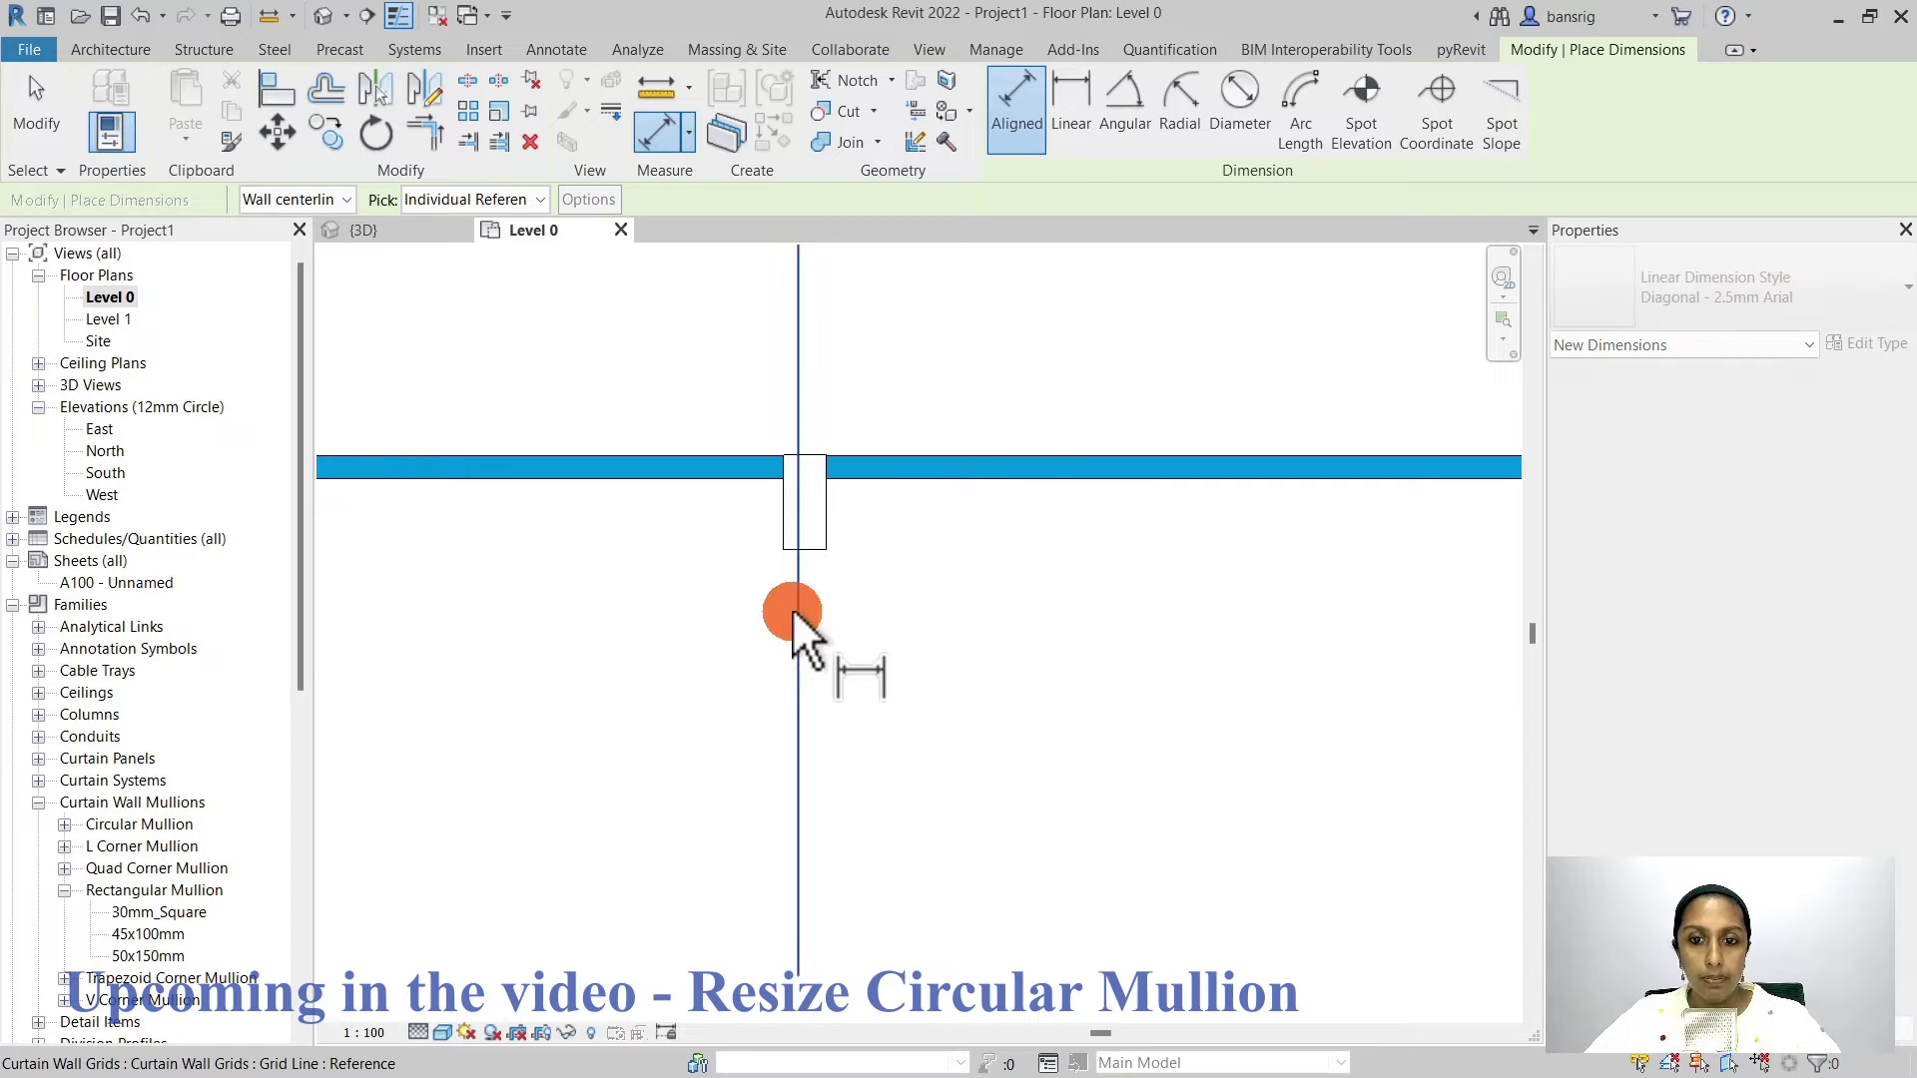
click(781, 541)
scroll(694, 571, down, 2)
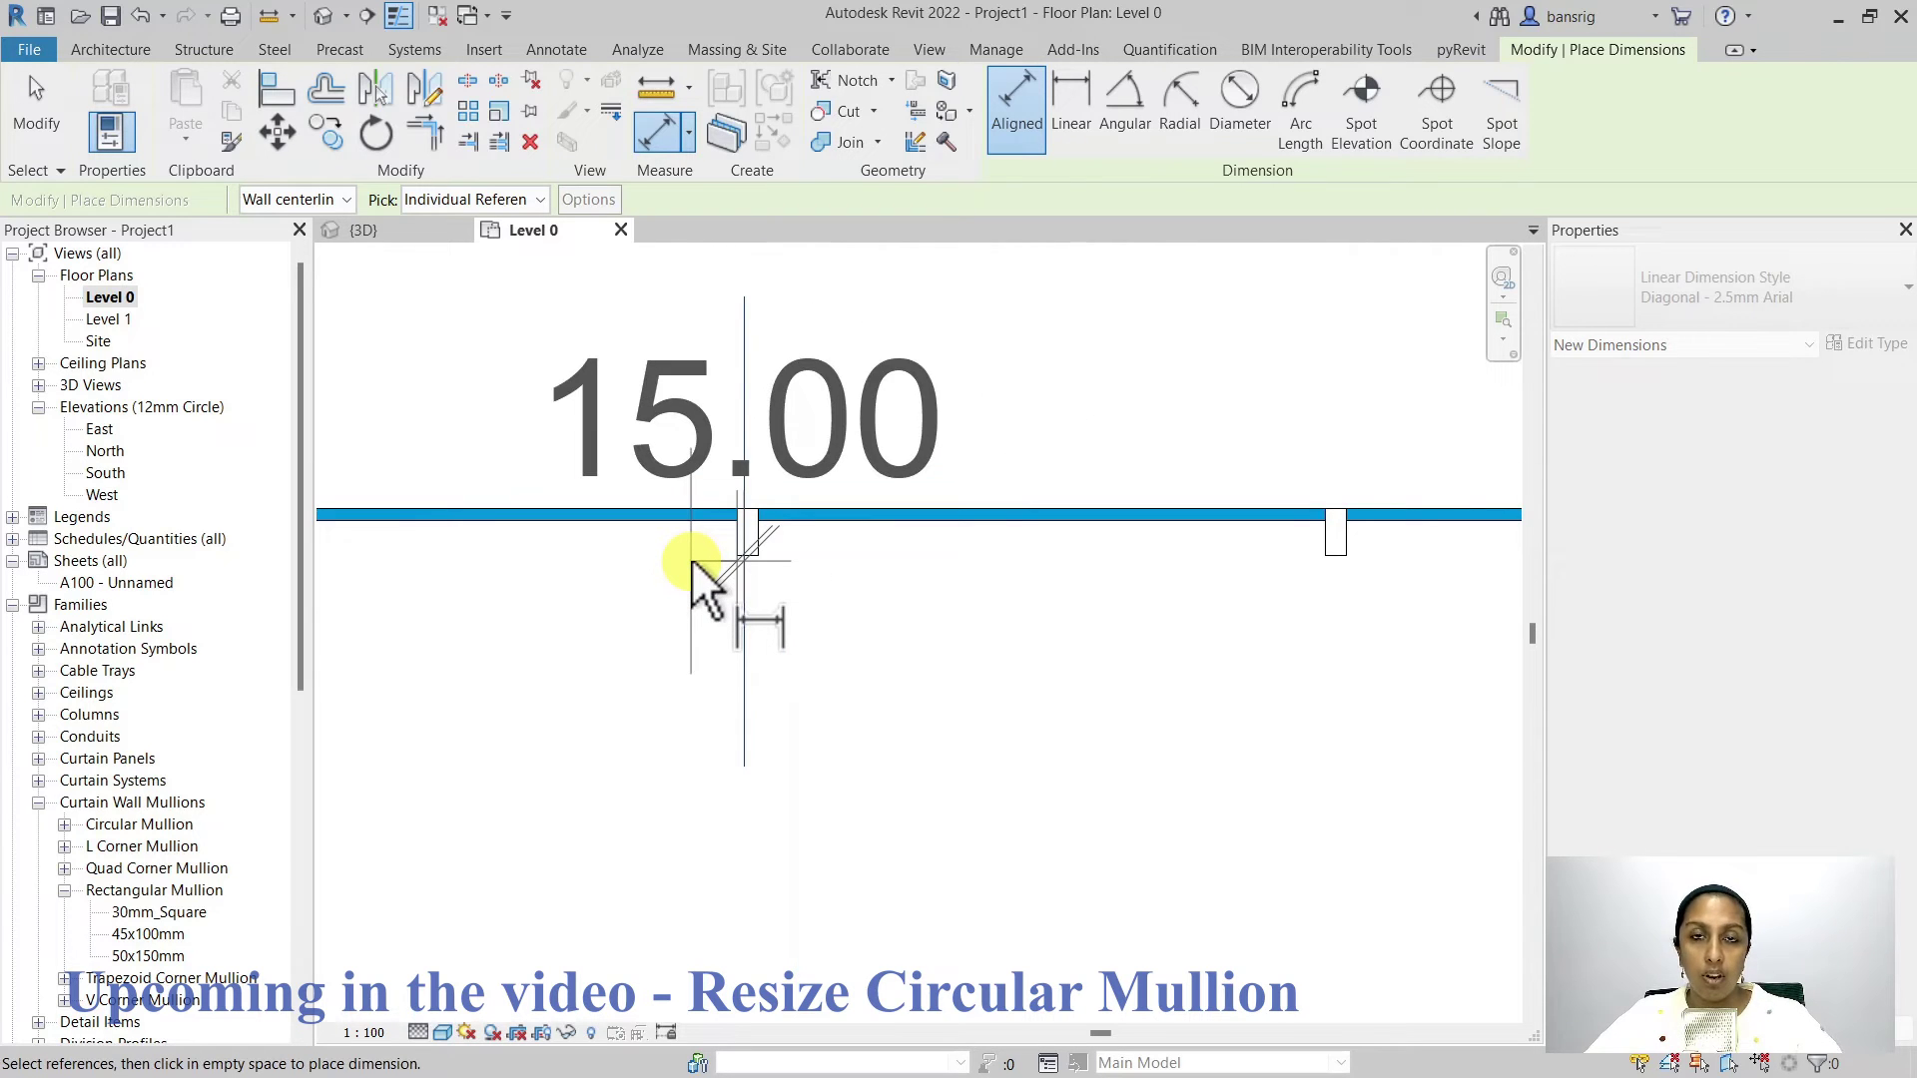
key(Escape)
scroll(691, 559, up, 2)
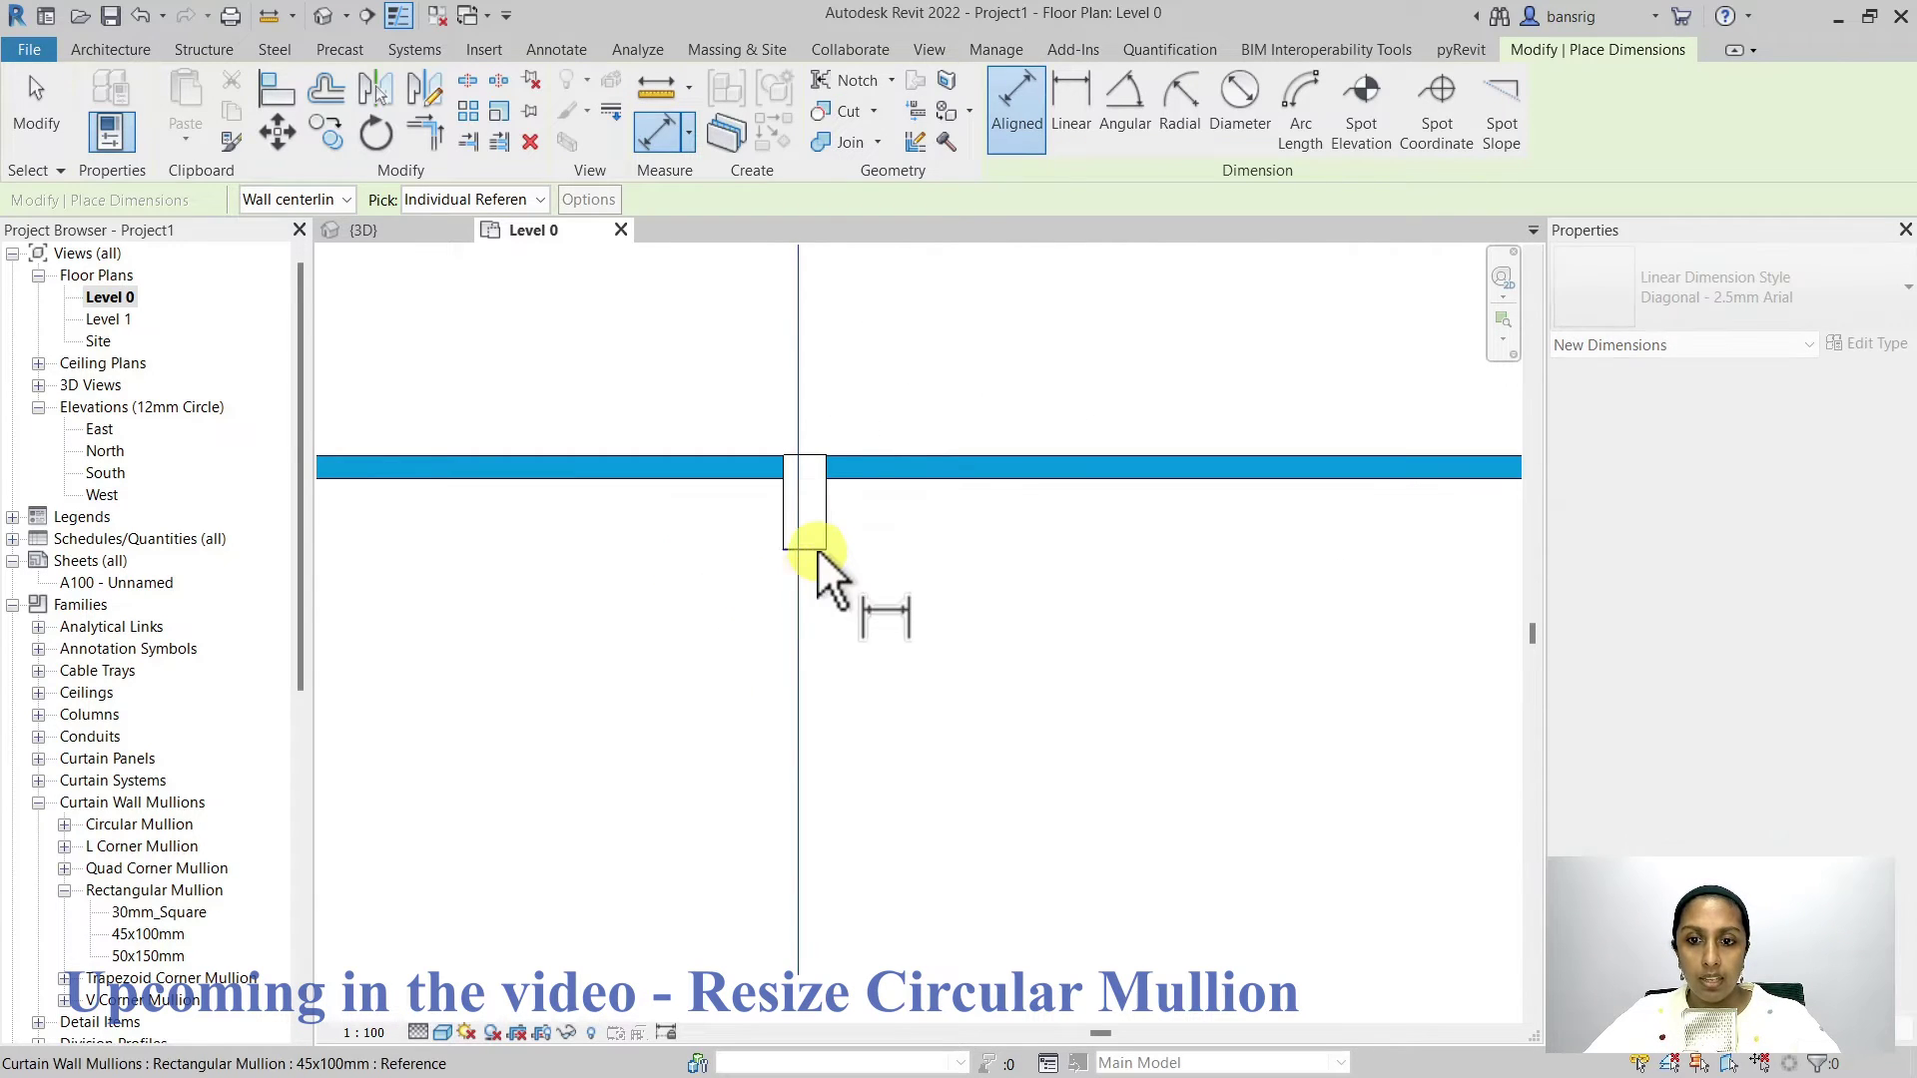
click(820, 546)
scroll(849, 569, down, 2)
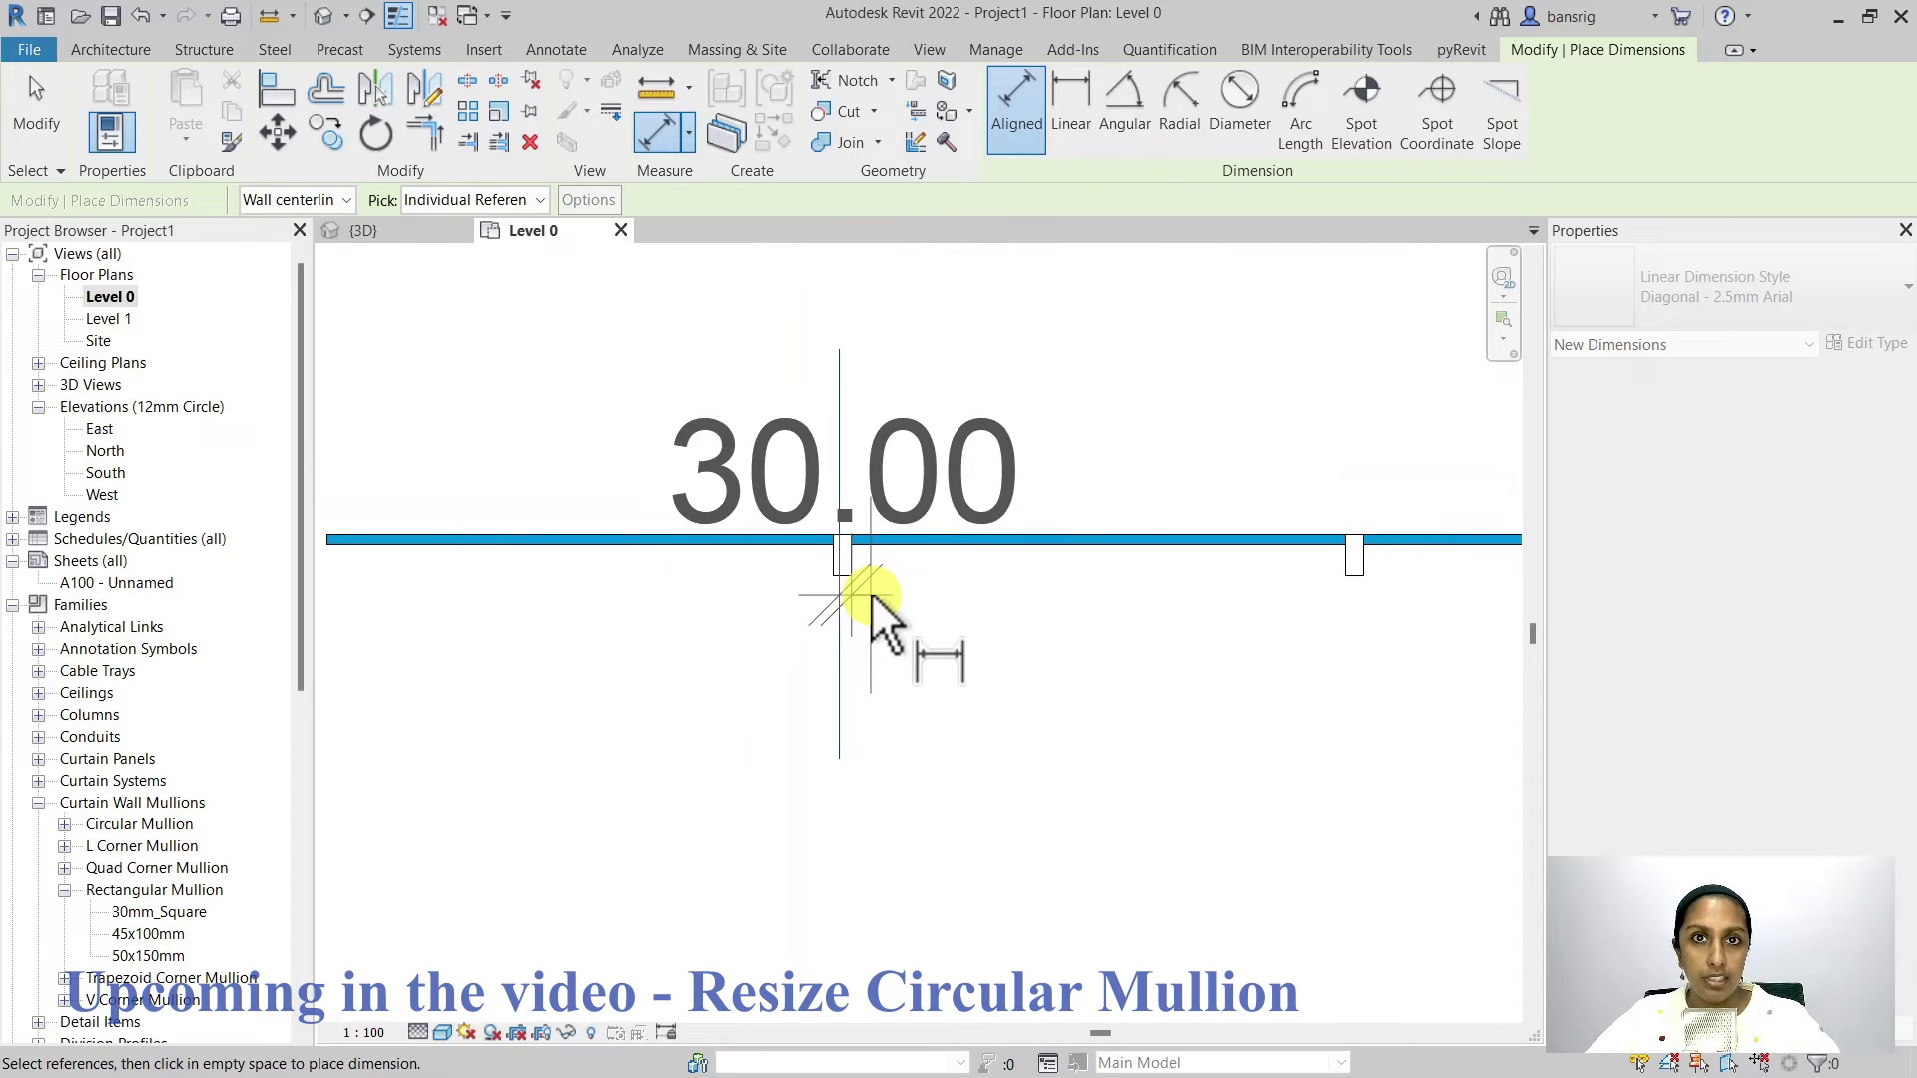
key(Escape)
key(Escape)
scroll(872, 597, up, 2)
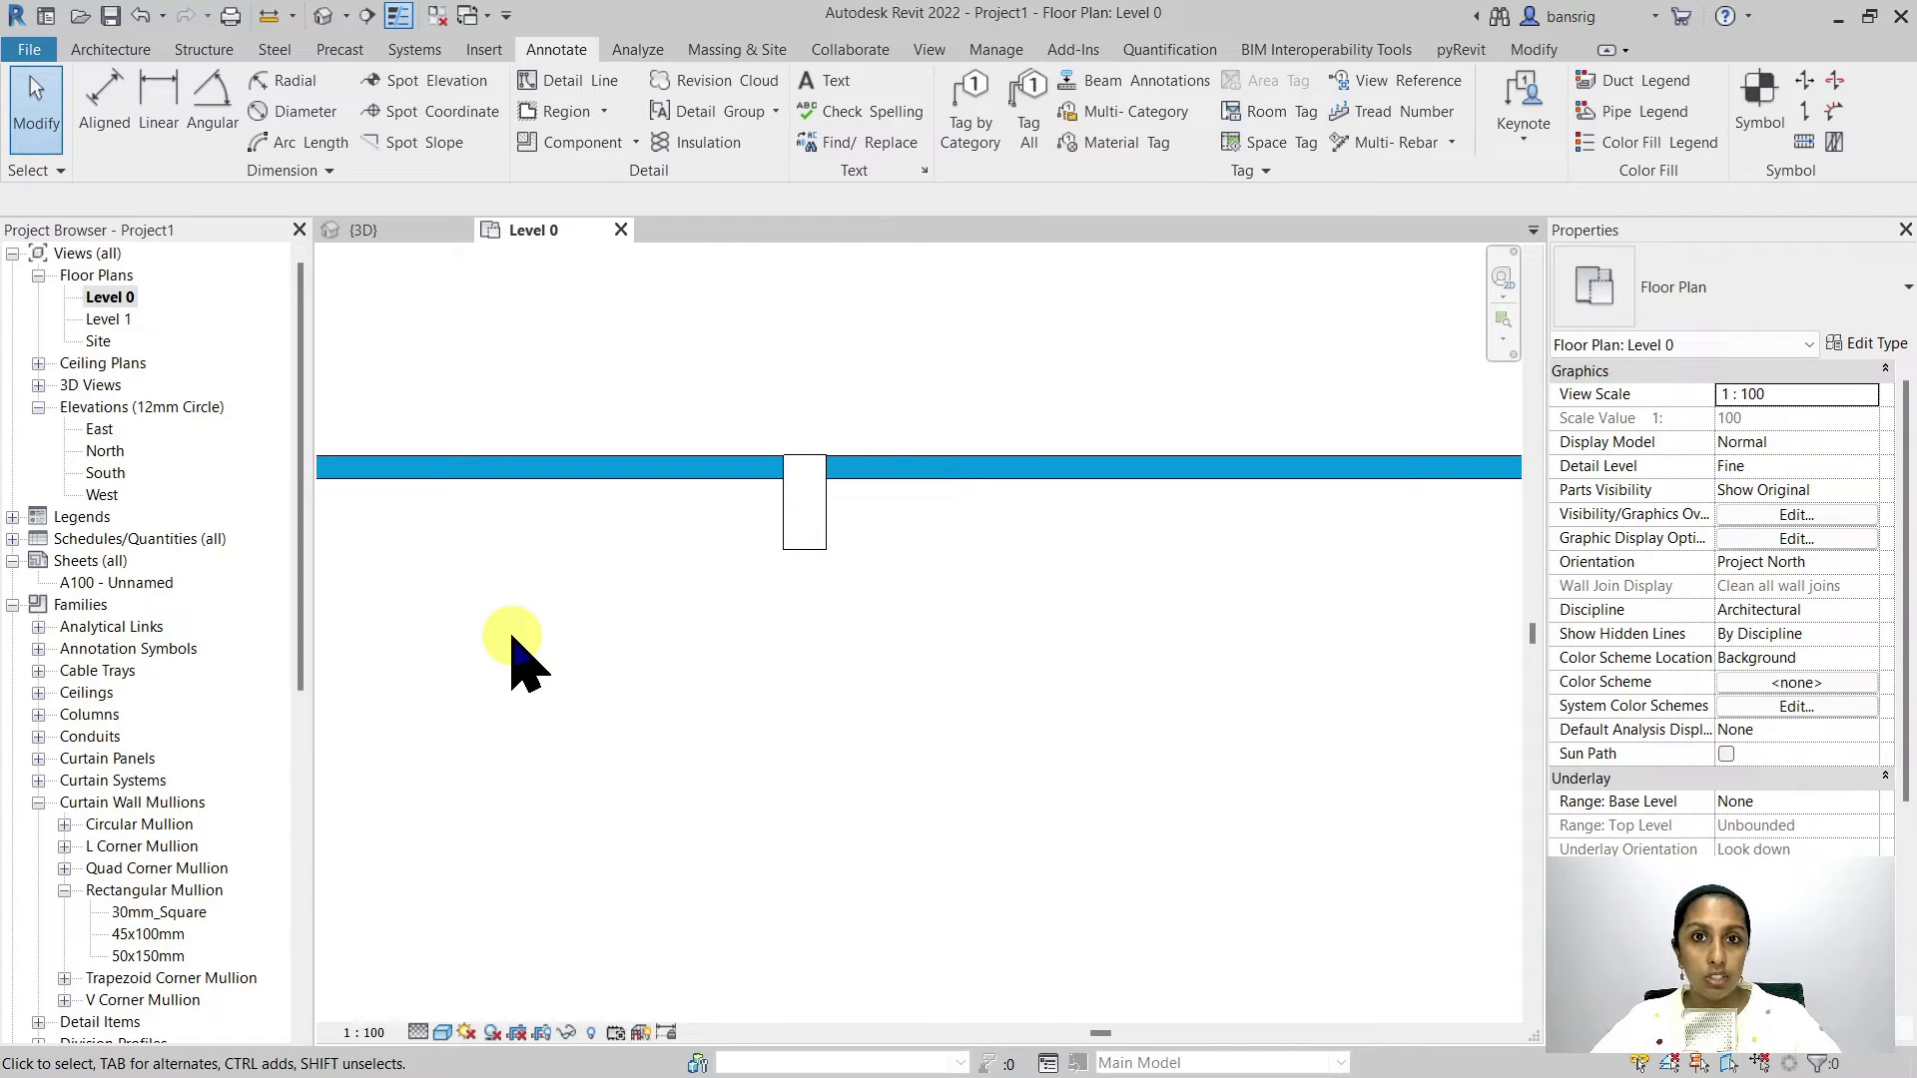
Step: Duplicate the 25mm_Radius circular mullion type and name the copy 30mm_Radius
scroll(189, 574, down, 2)
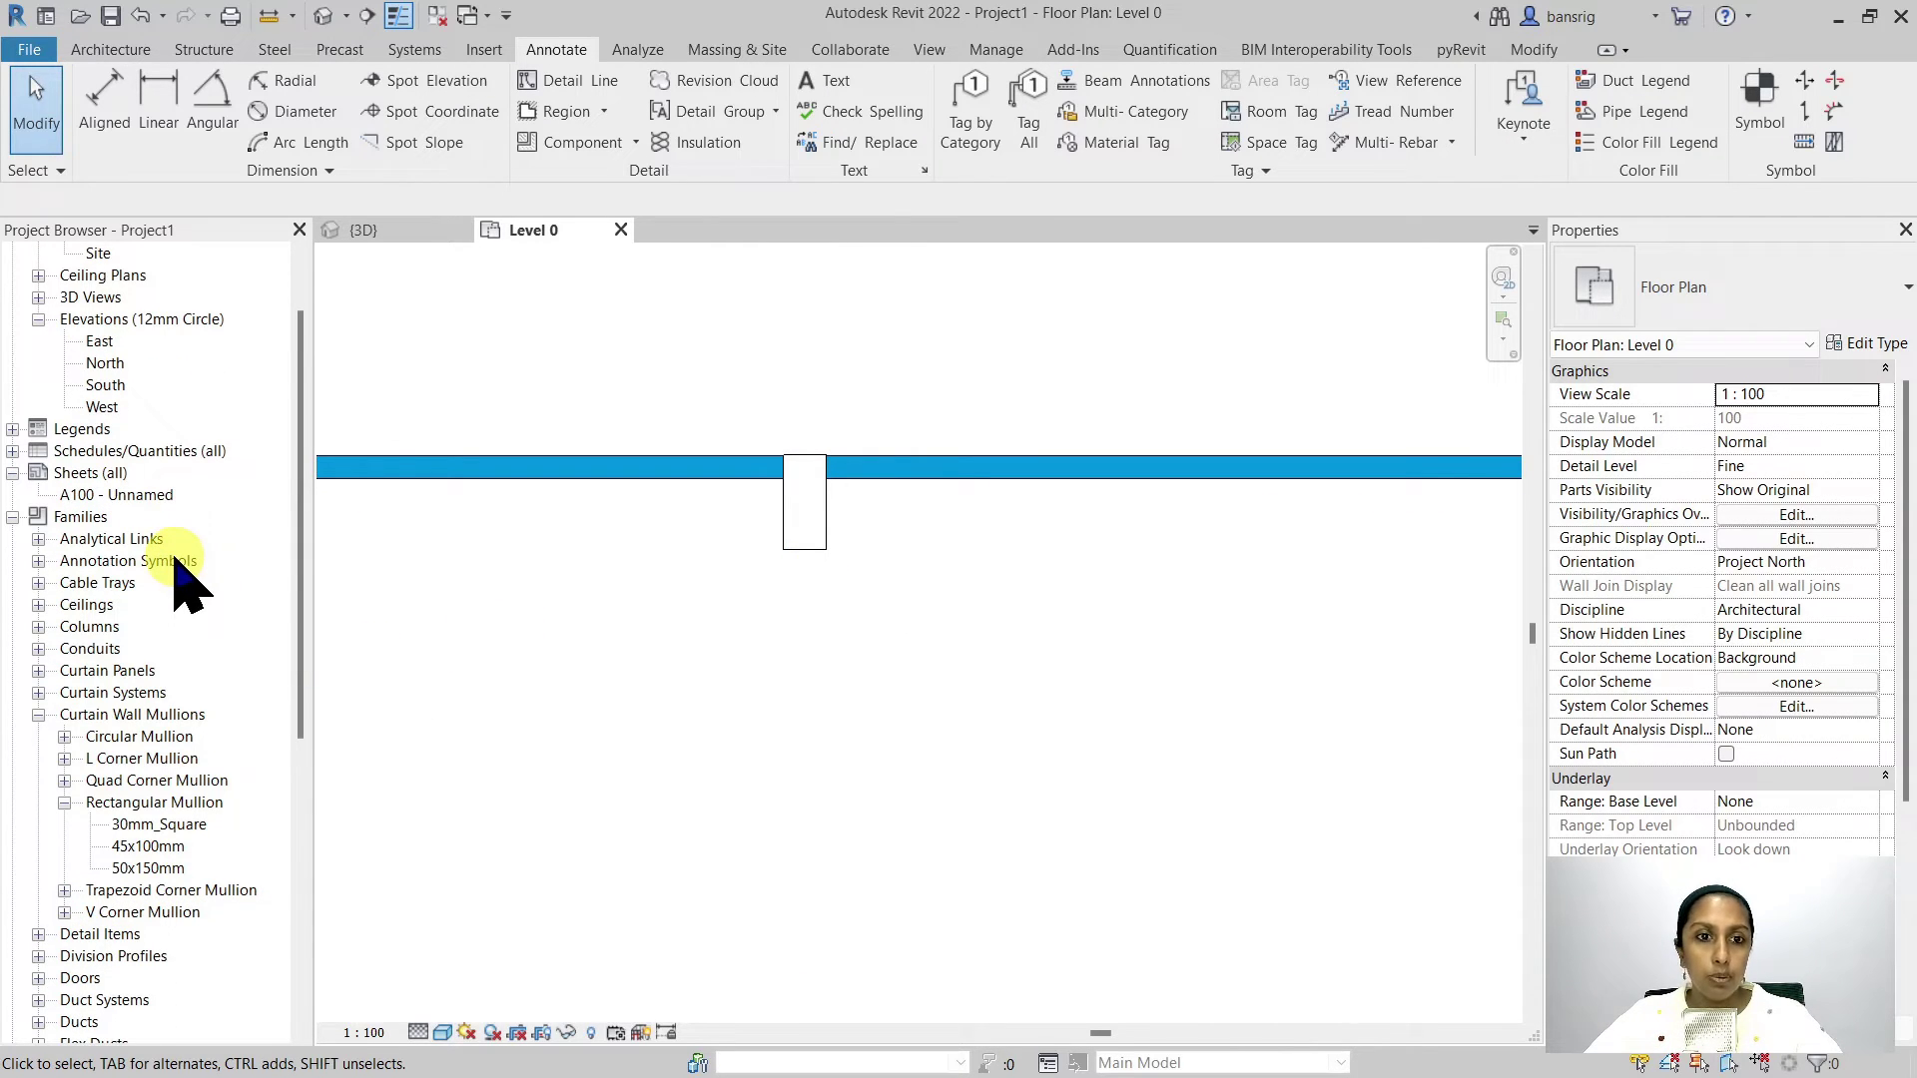
scroll(139, 529, down, 3)
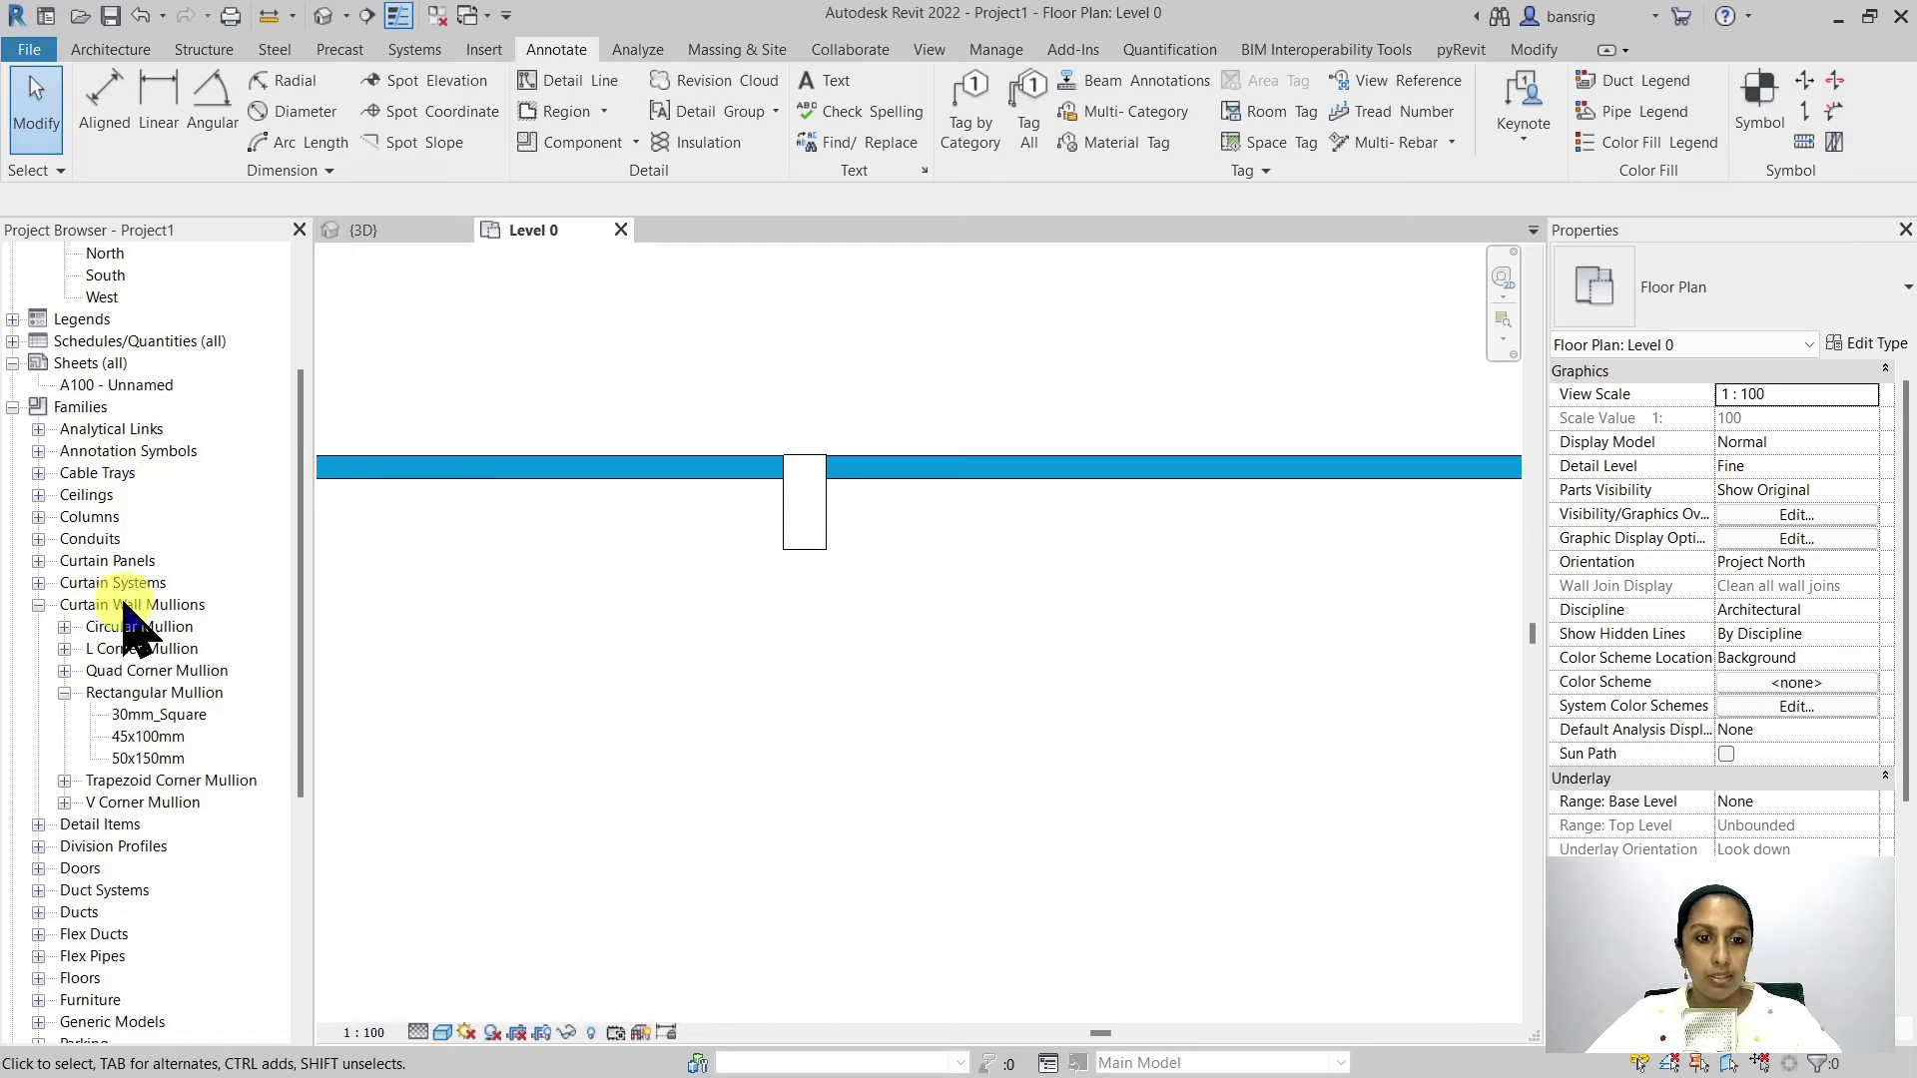
click(100, 609)
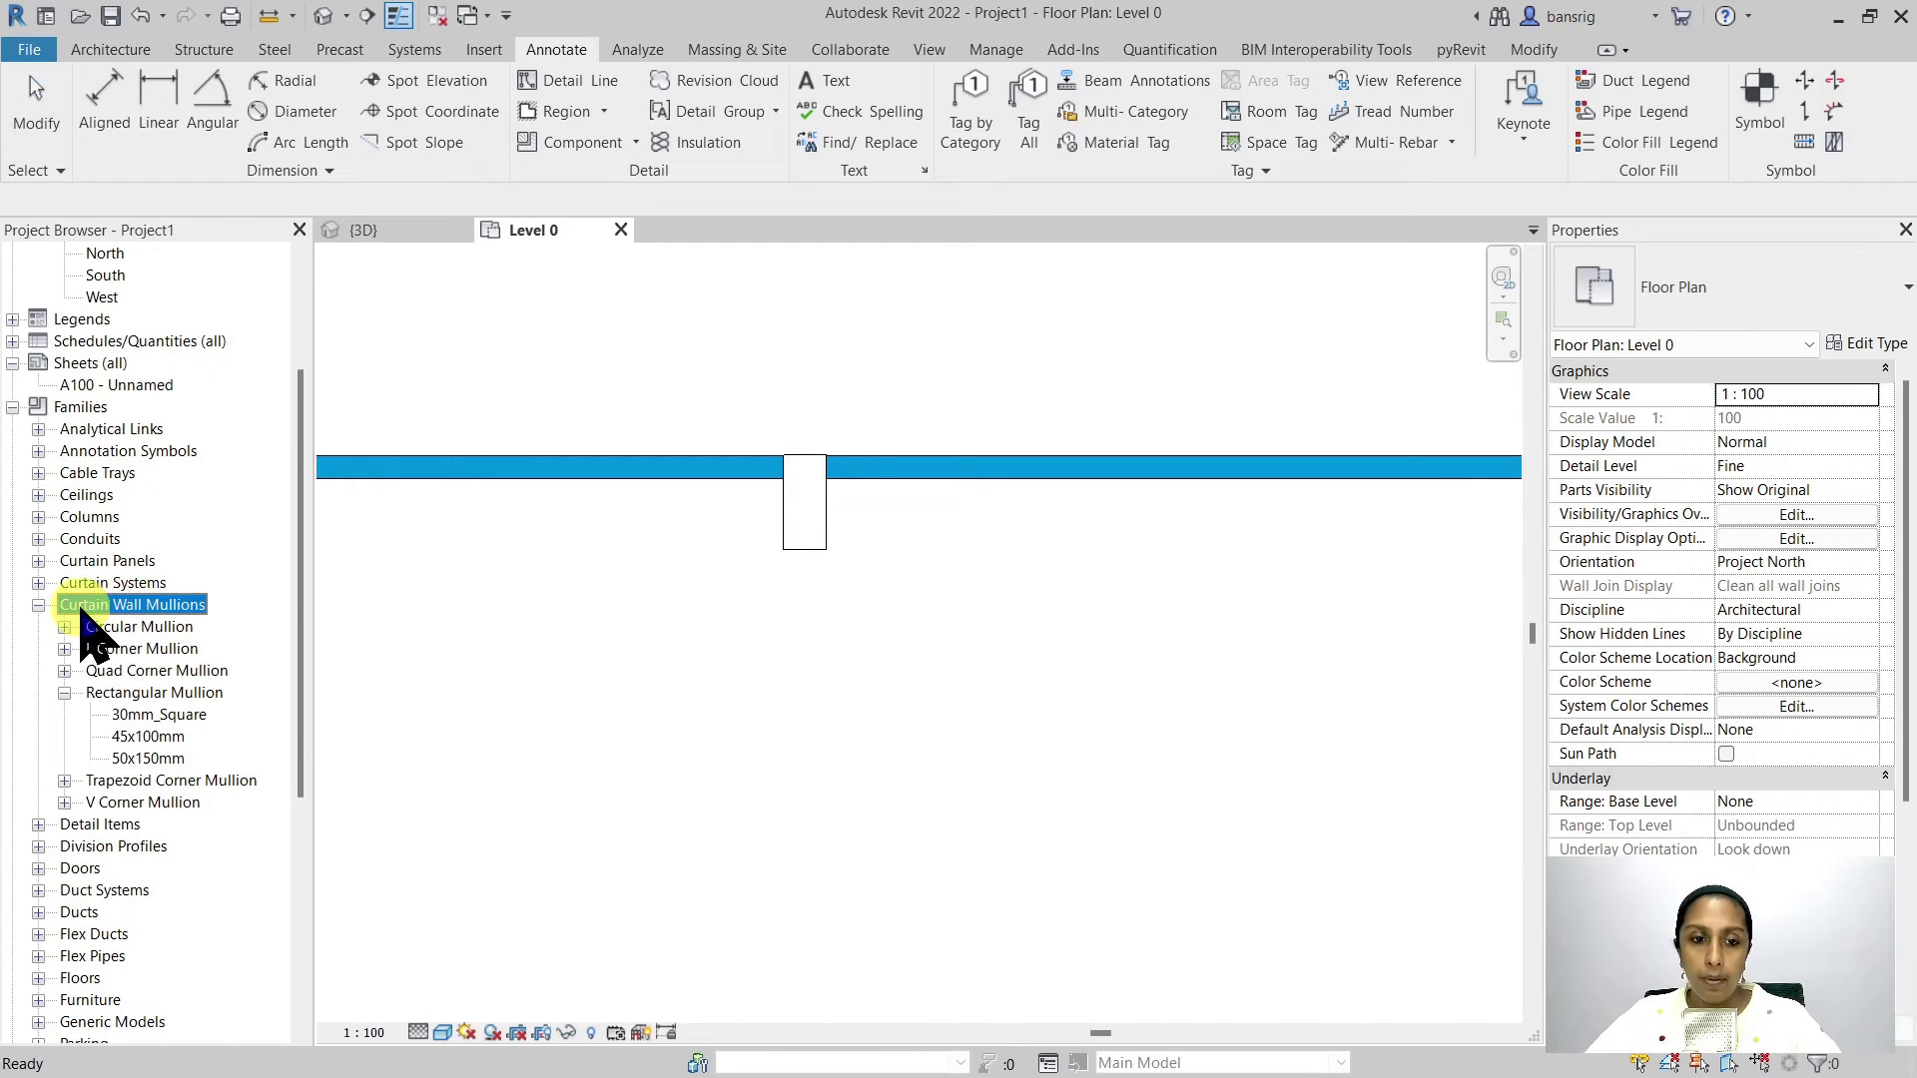
click(64, 627)
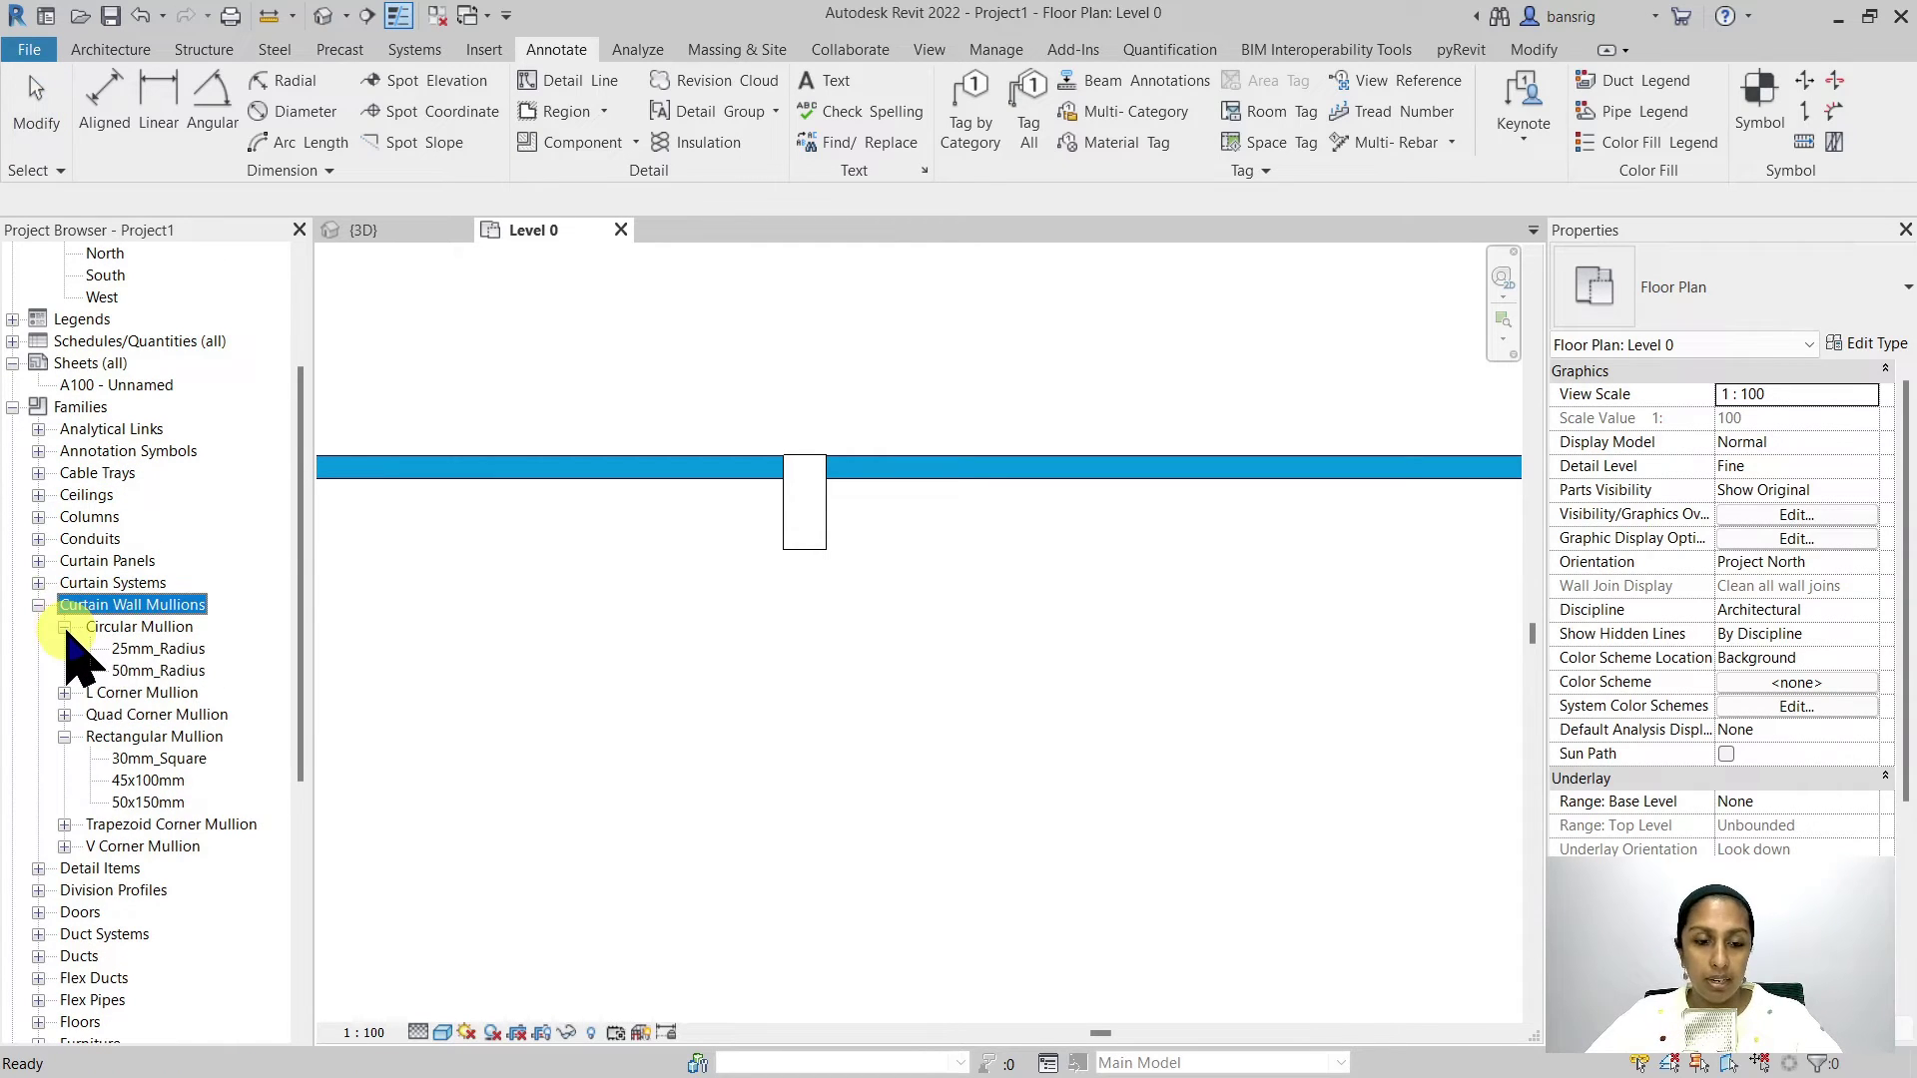
click(149, 606)
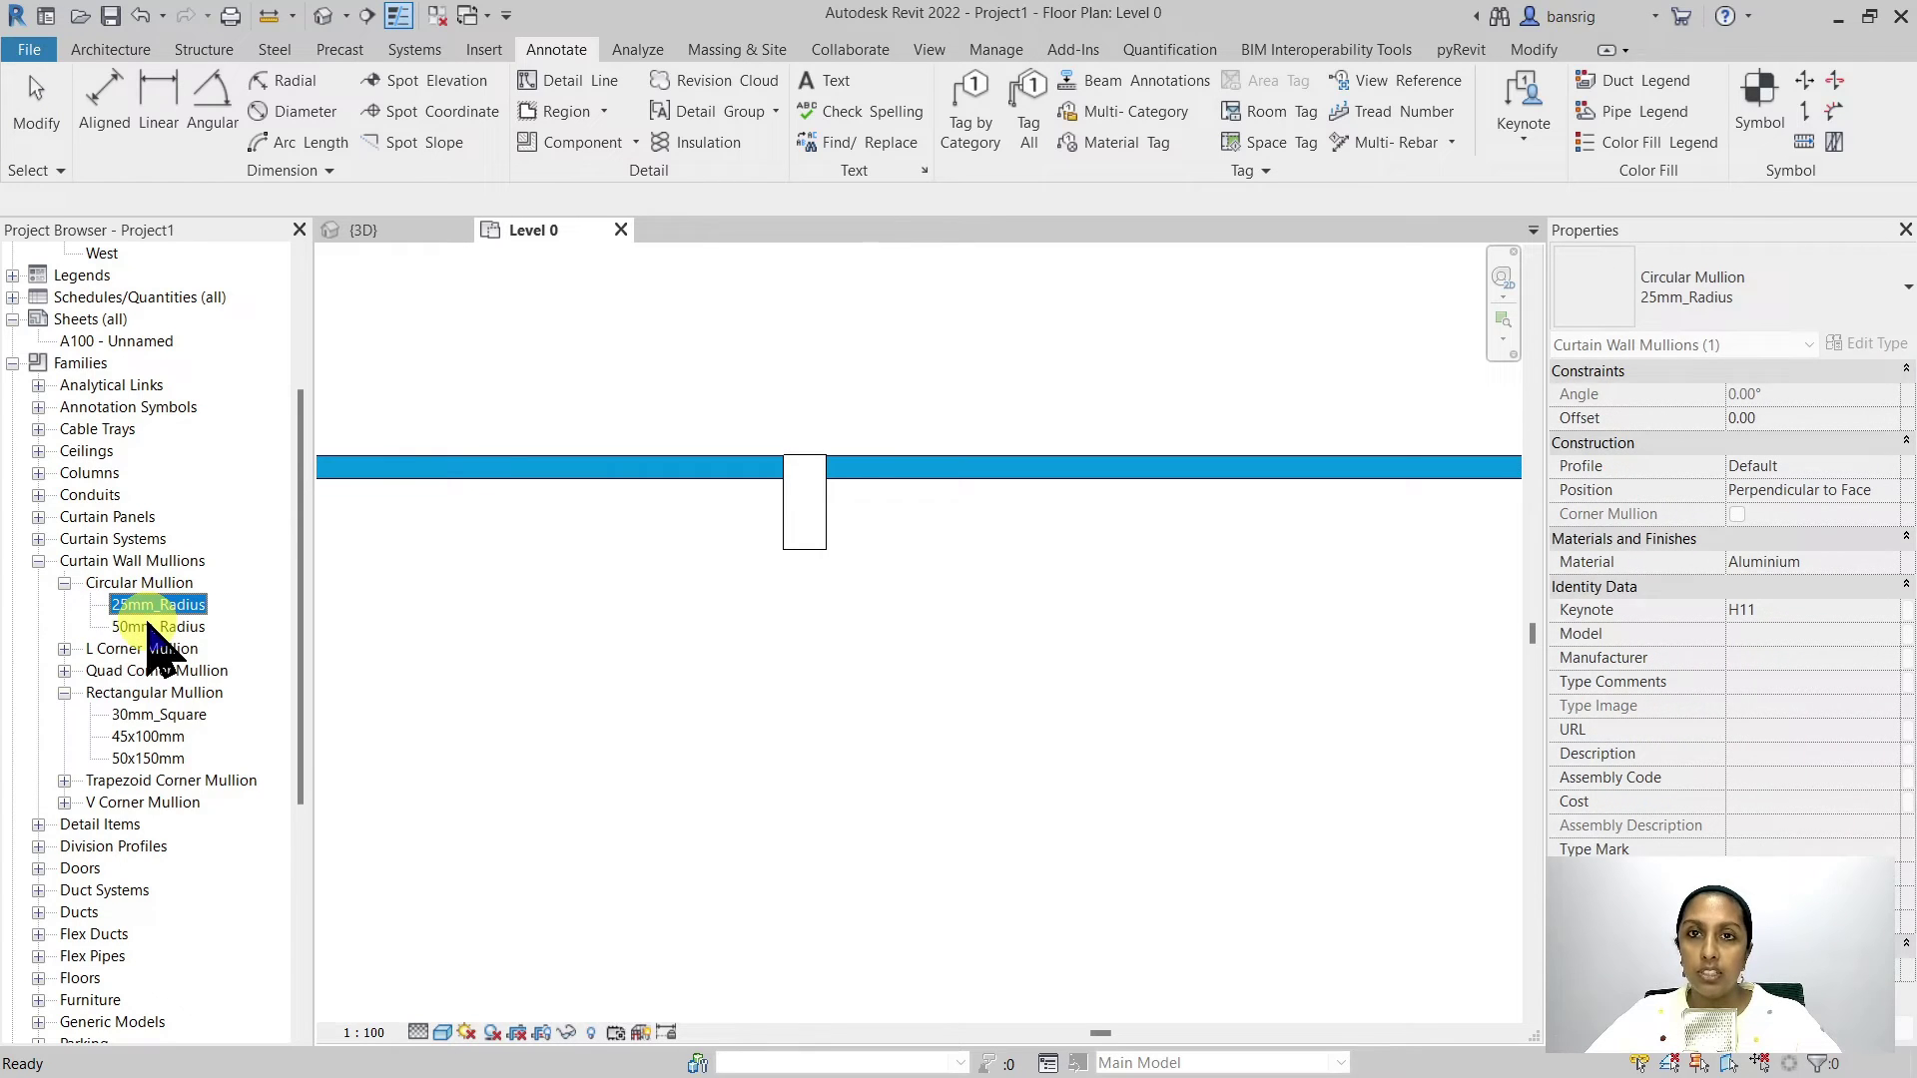
right_click(152, 606)
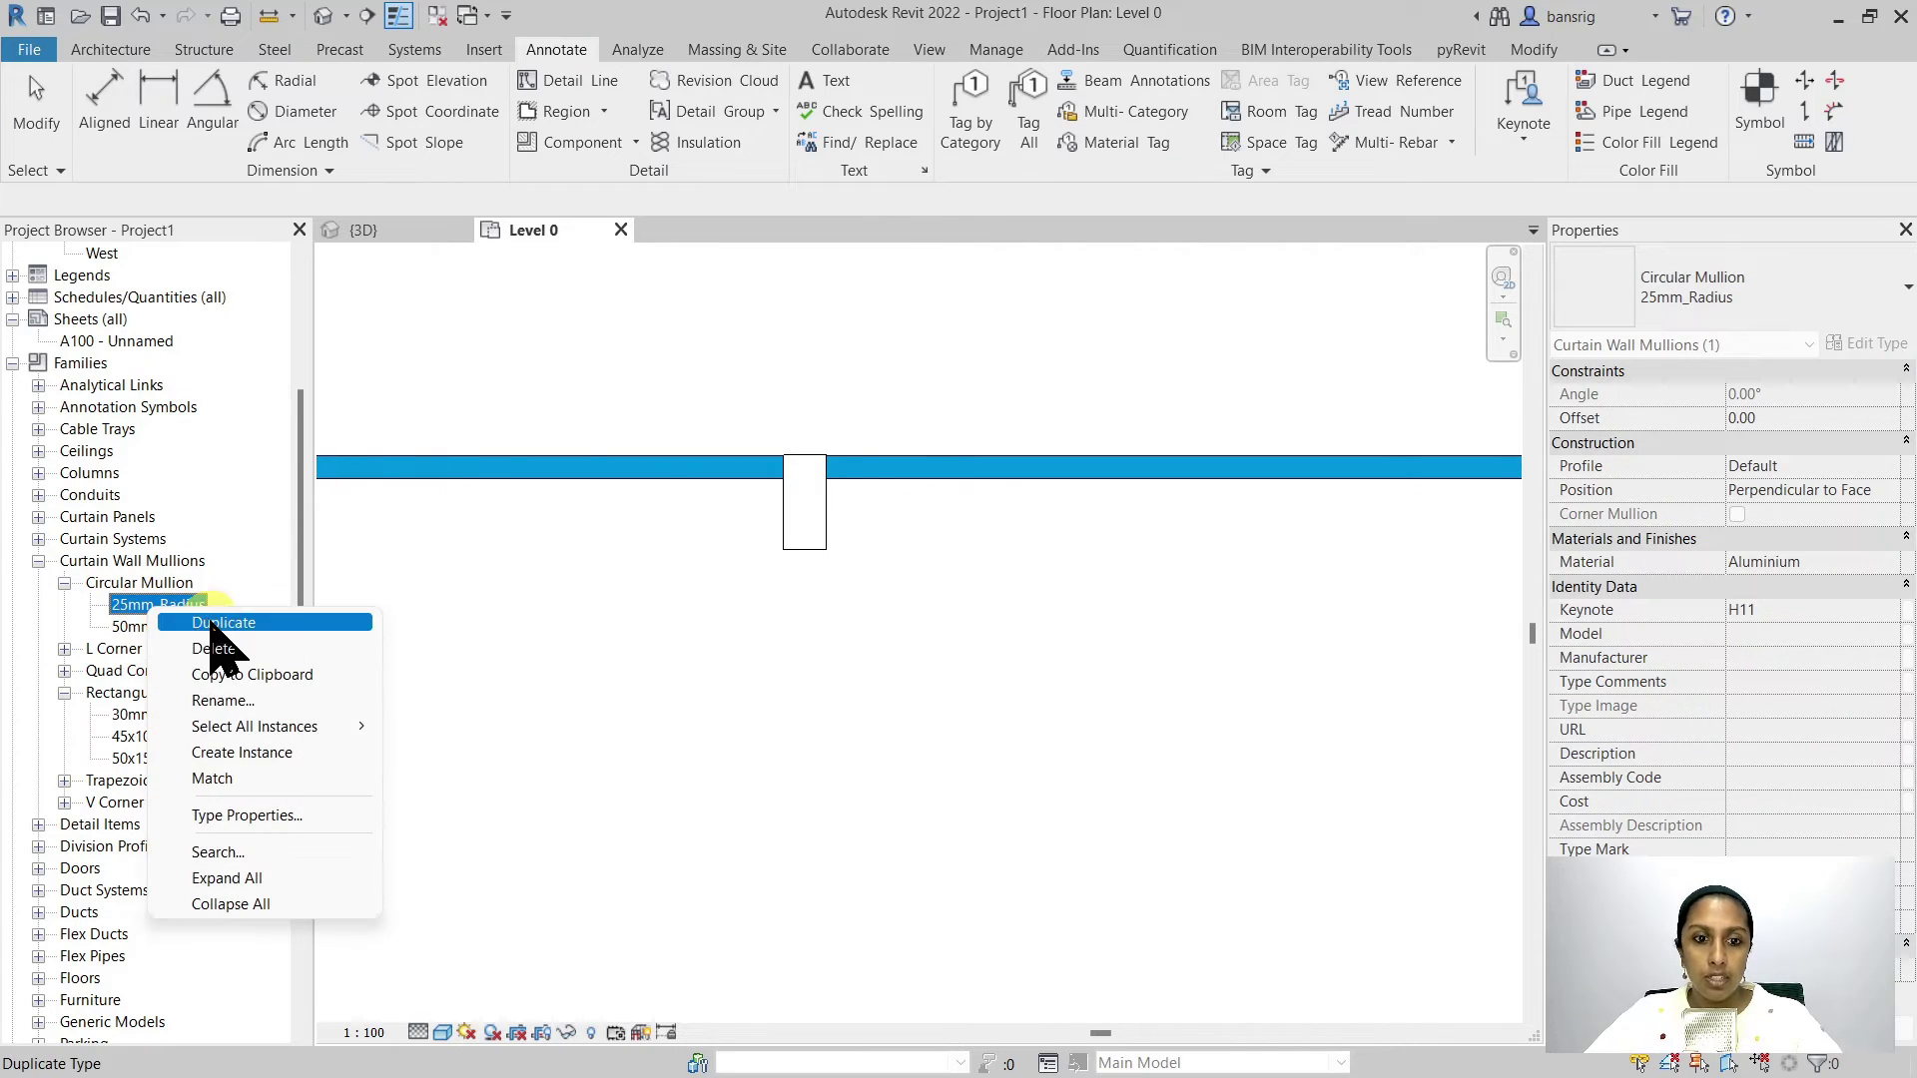
click(210, 621)
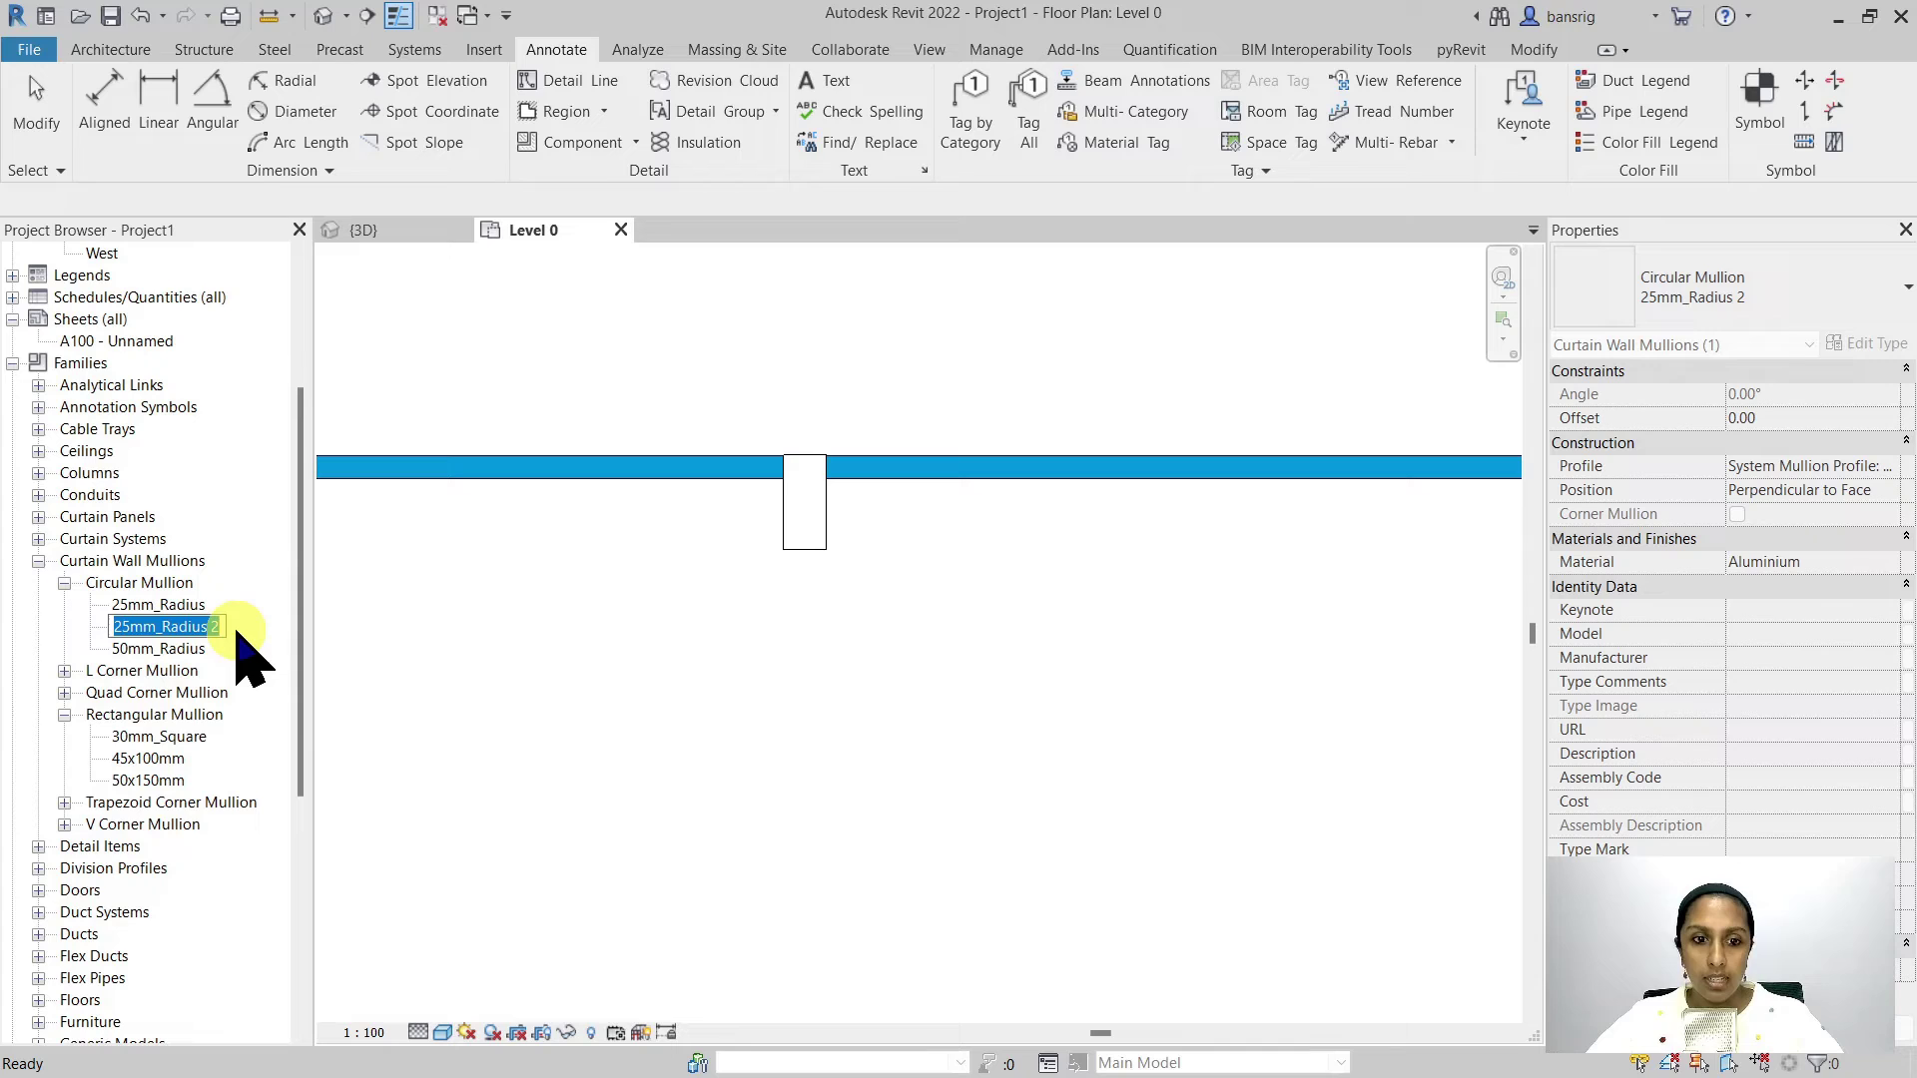
text(30mm_Rad)
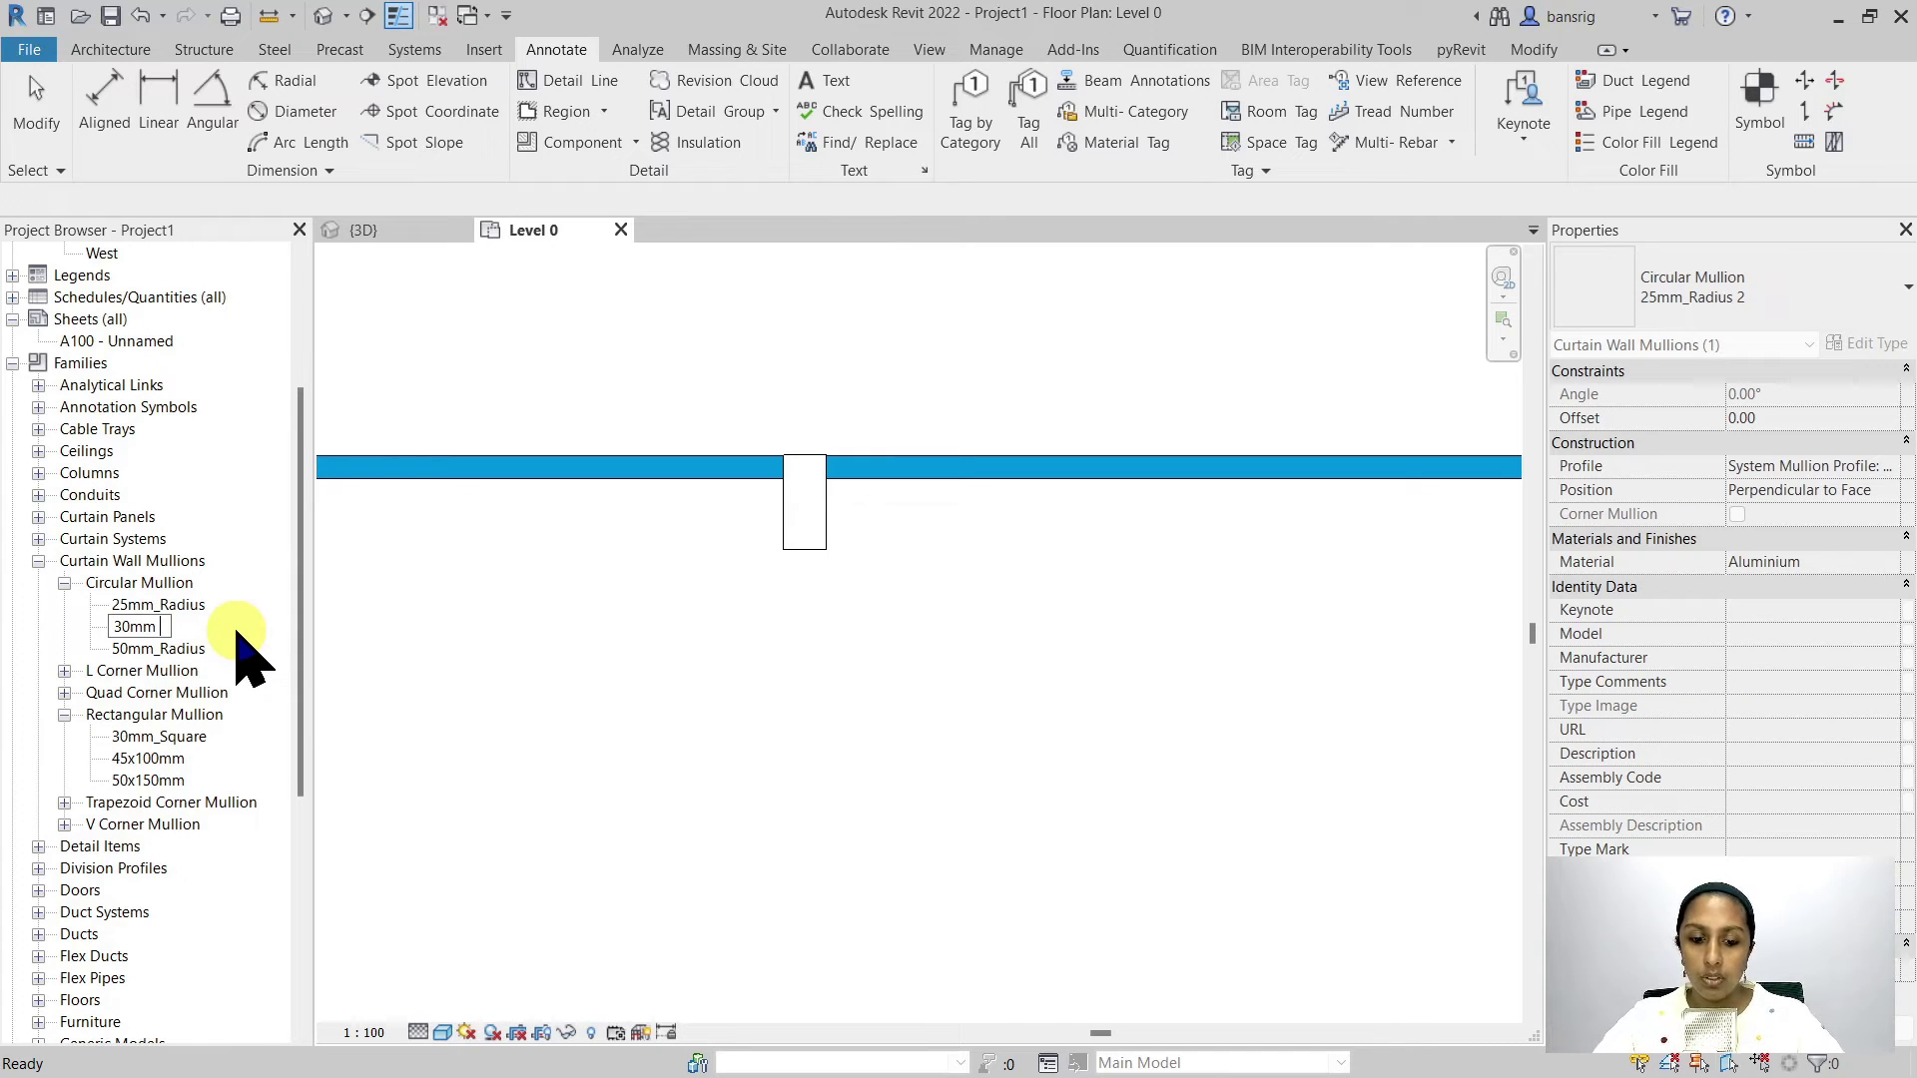
text(ius)
key(Return)
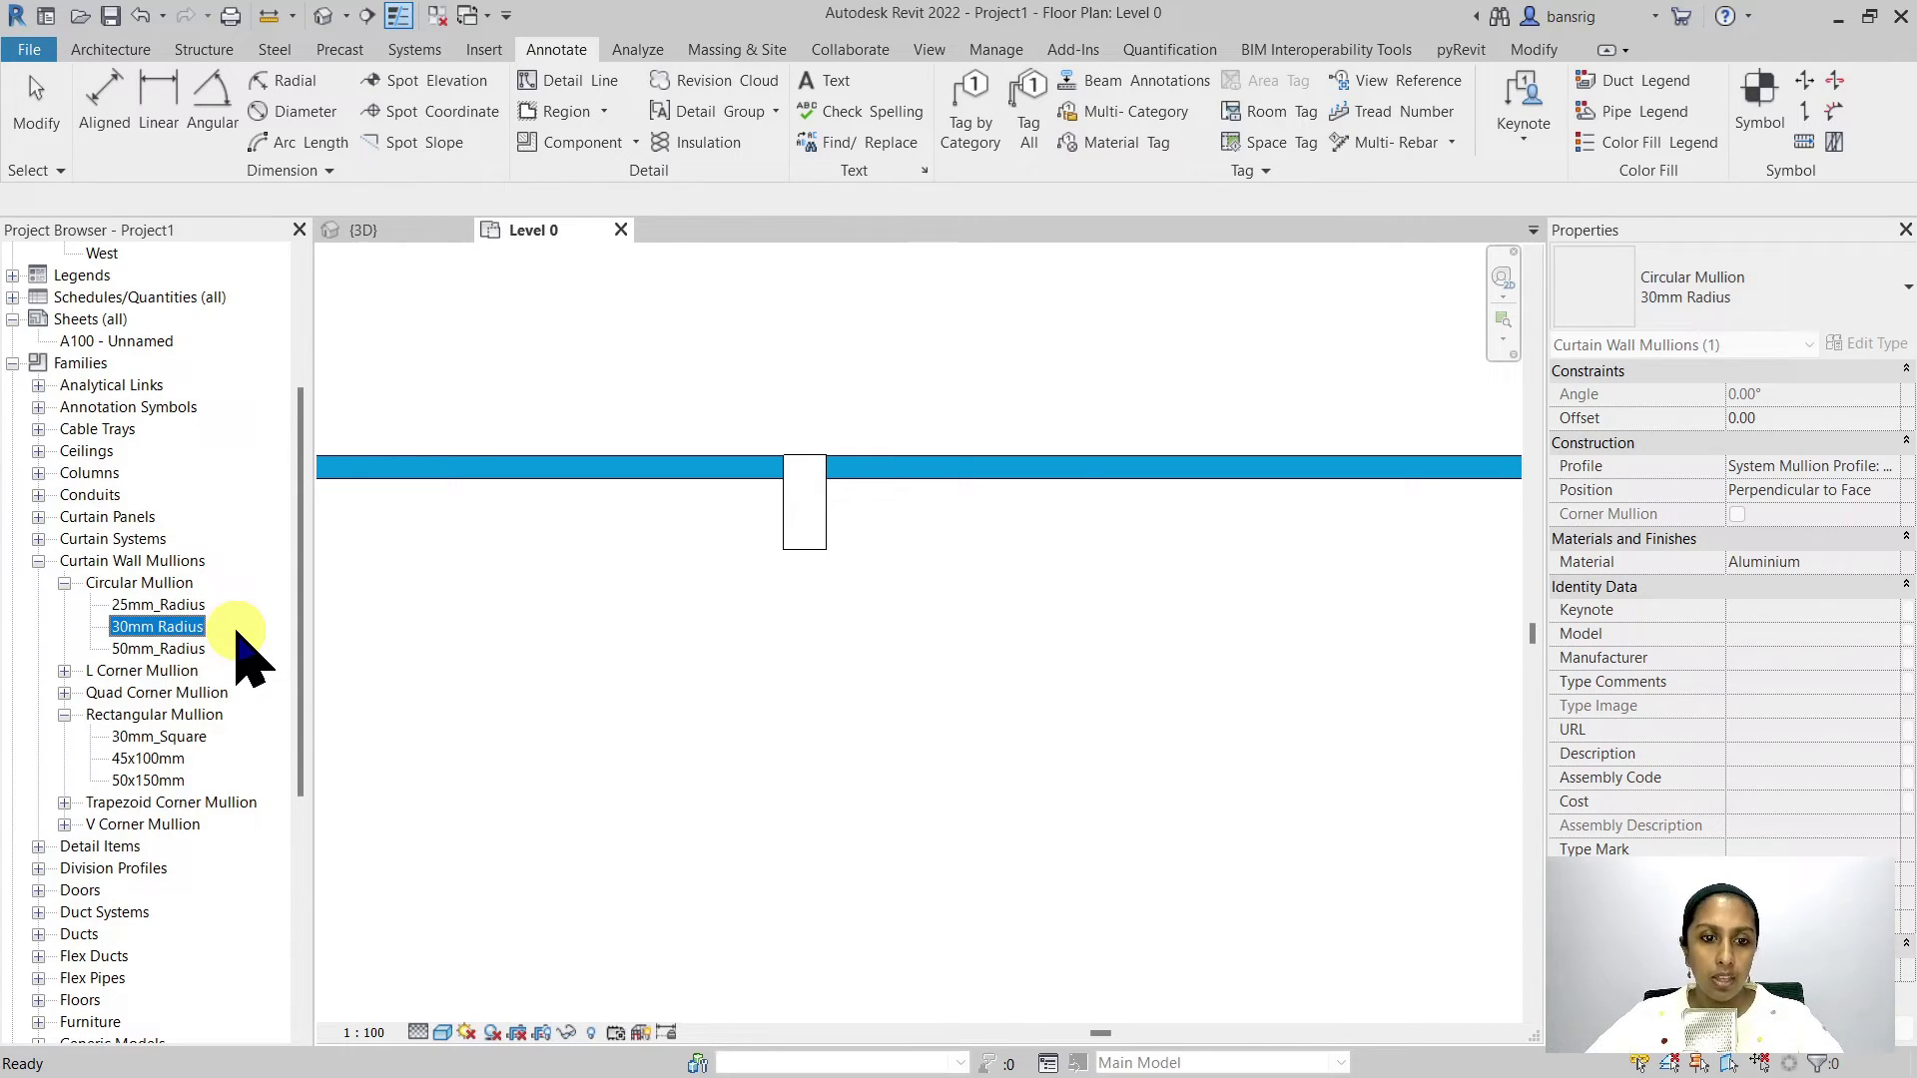
right_click(149, 629)
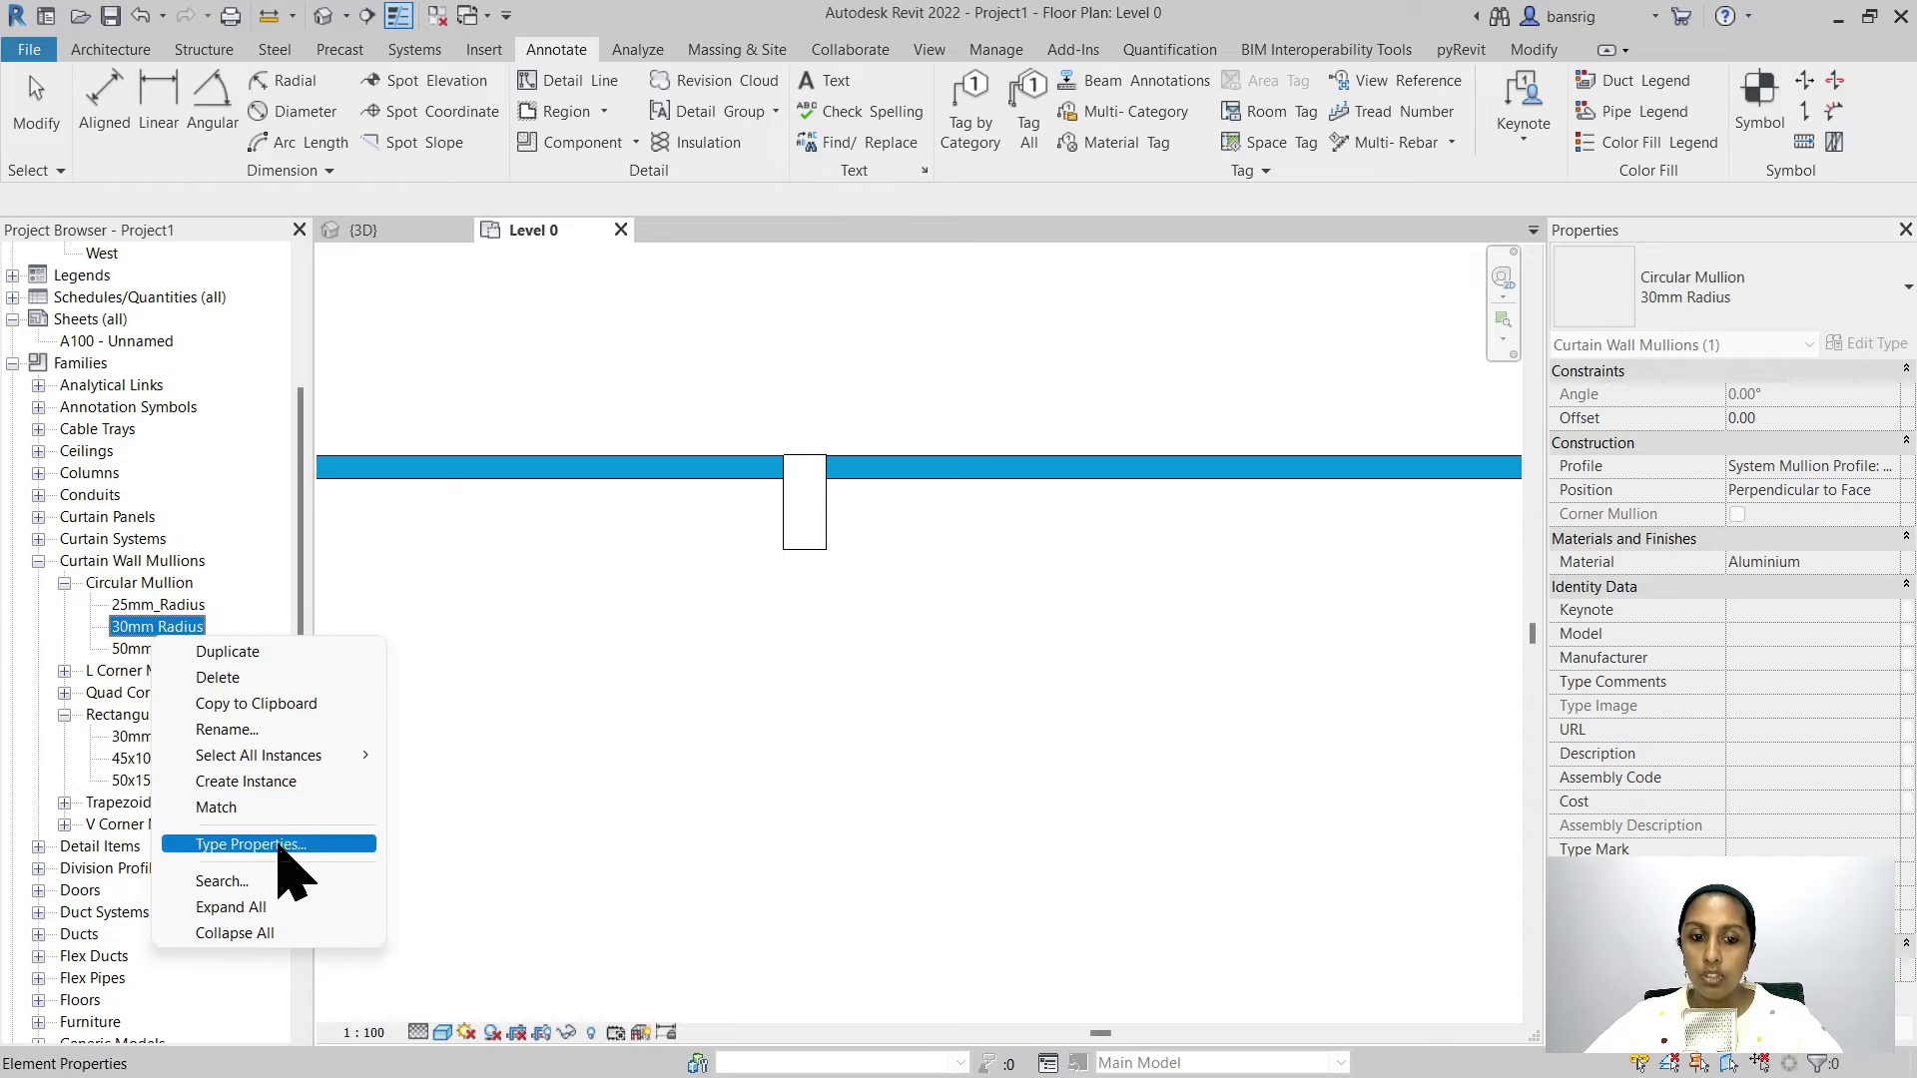
Step: Change the 30mm Radius mullion type's Radius from 25 to 30
click(280, 845)
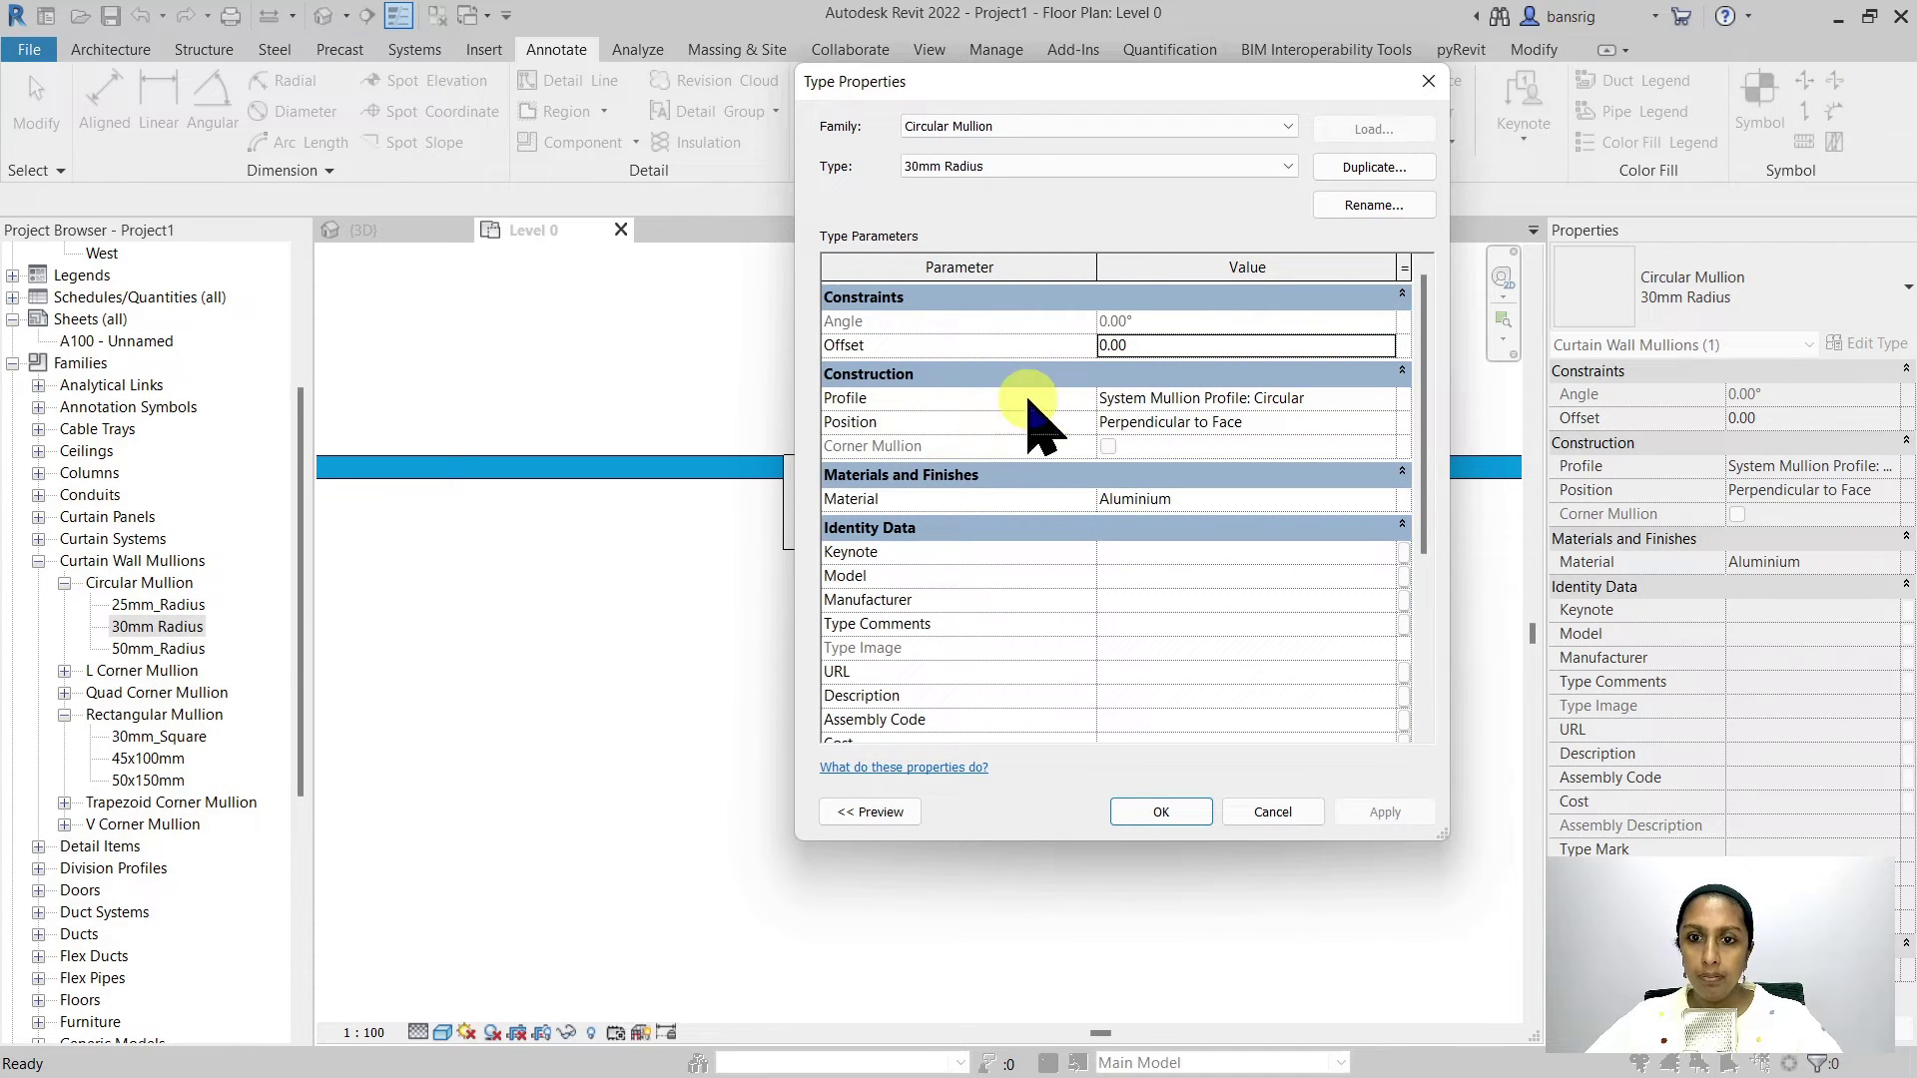
mouse_move(859, 402)
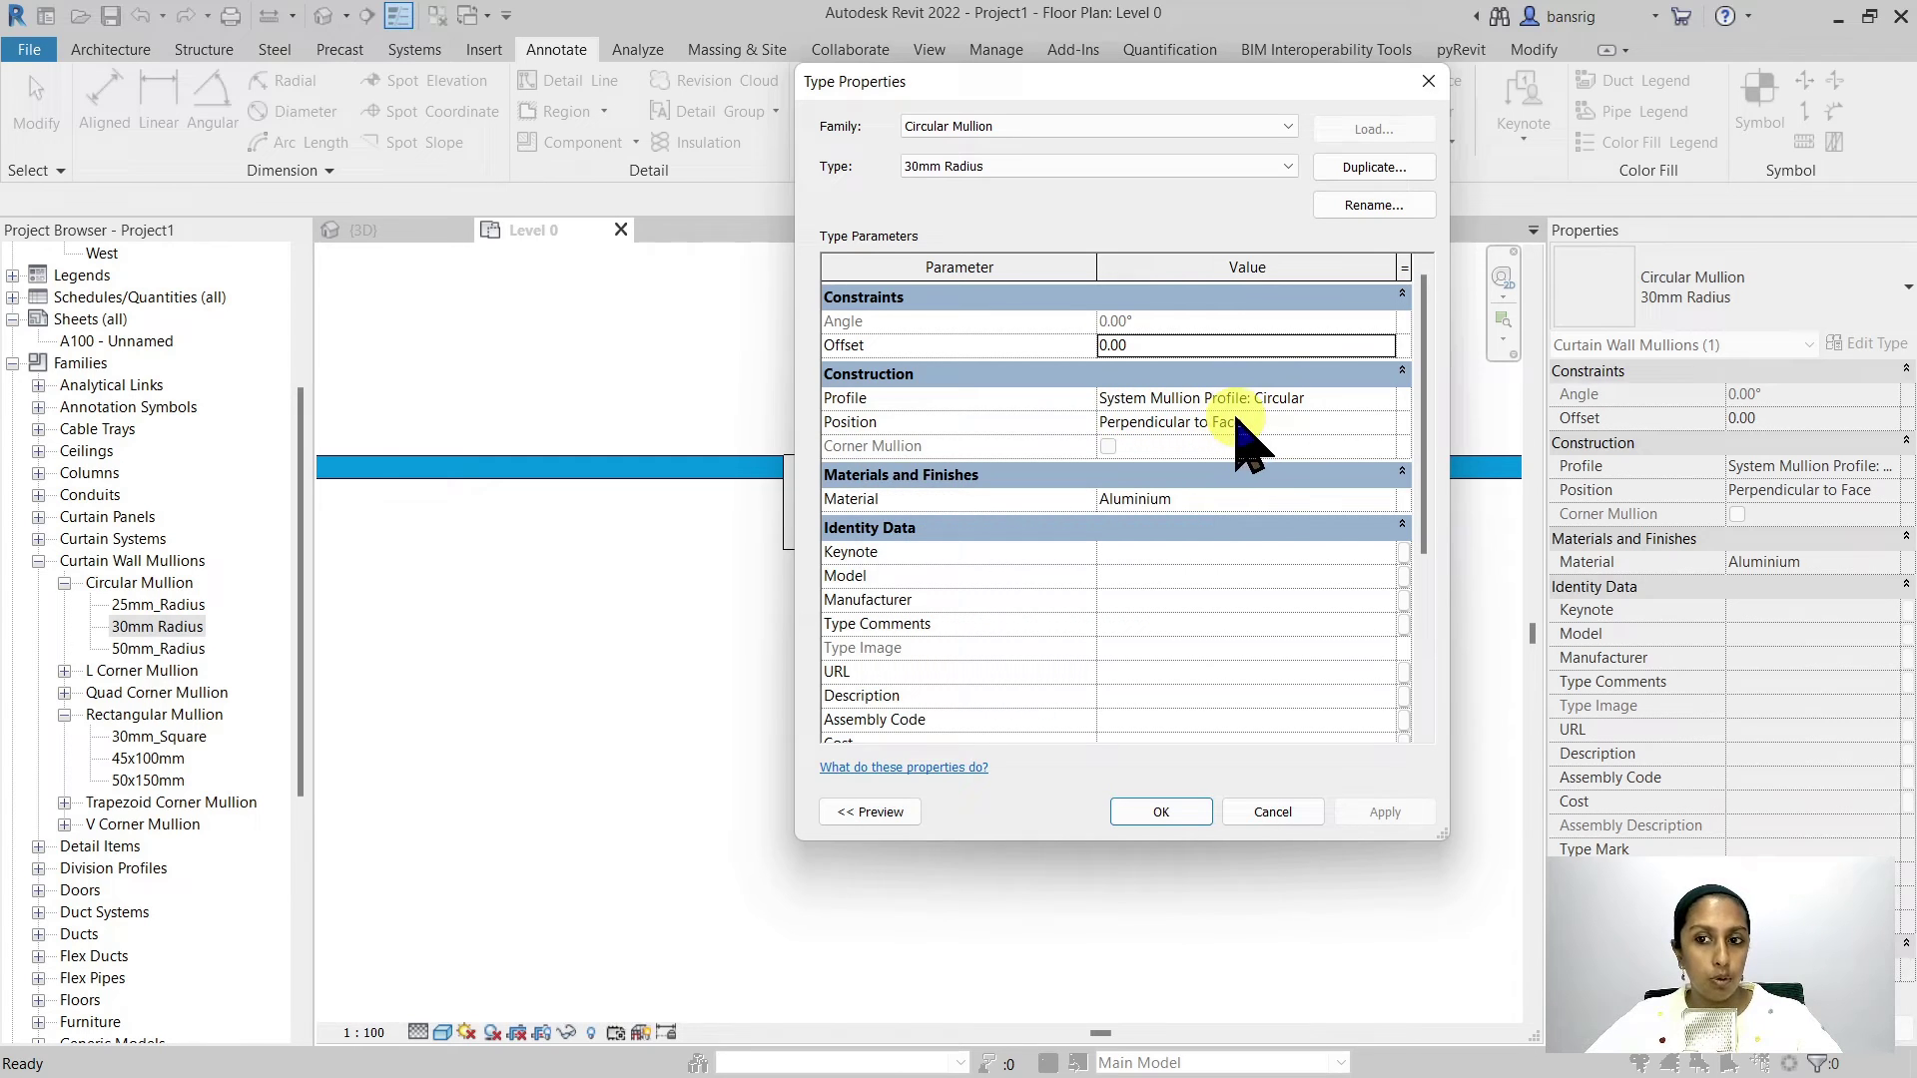
scroll(1238, 509, down, 5)
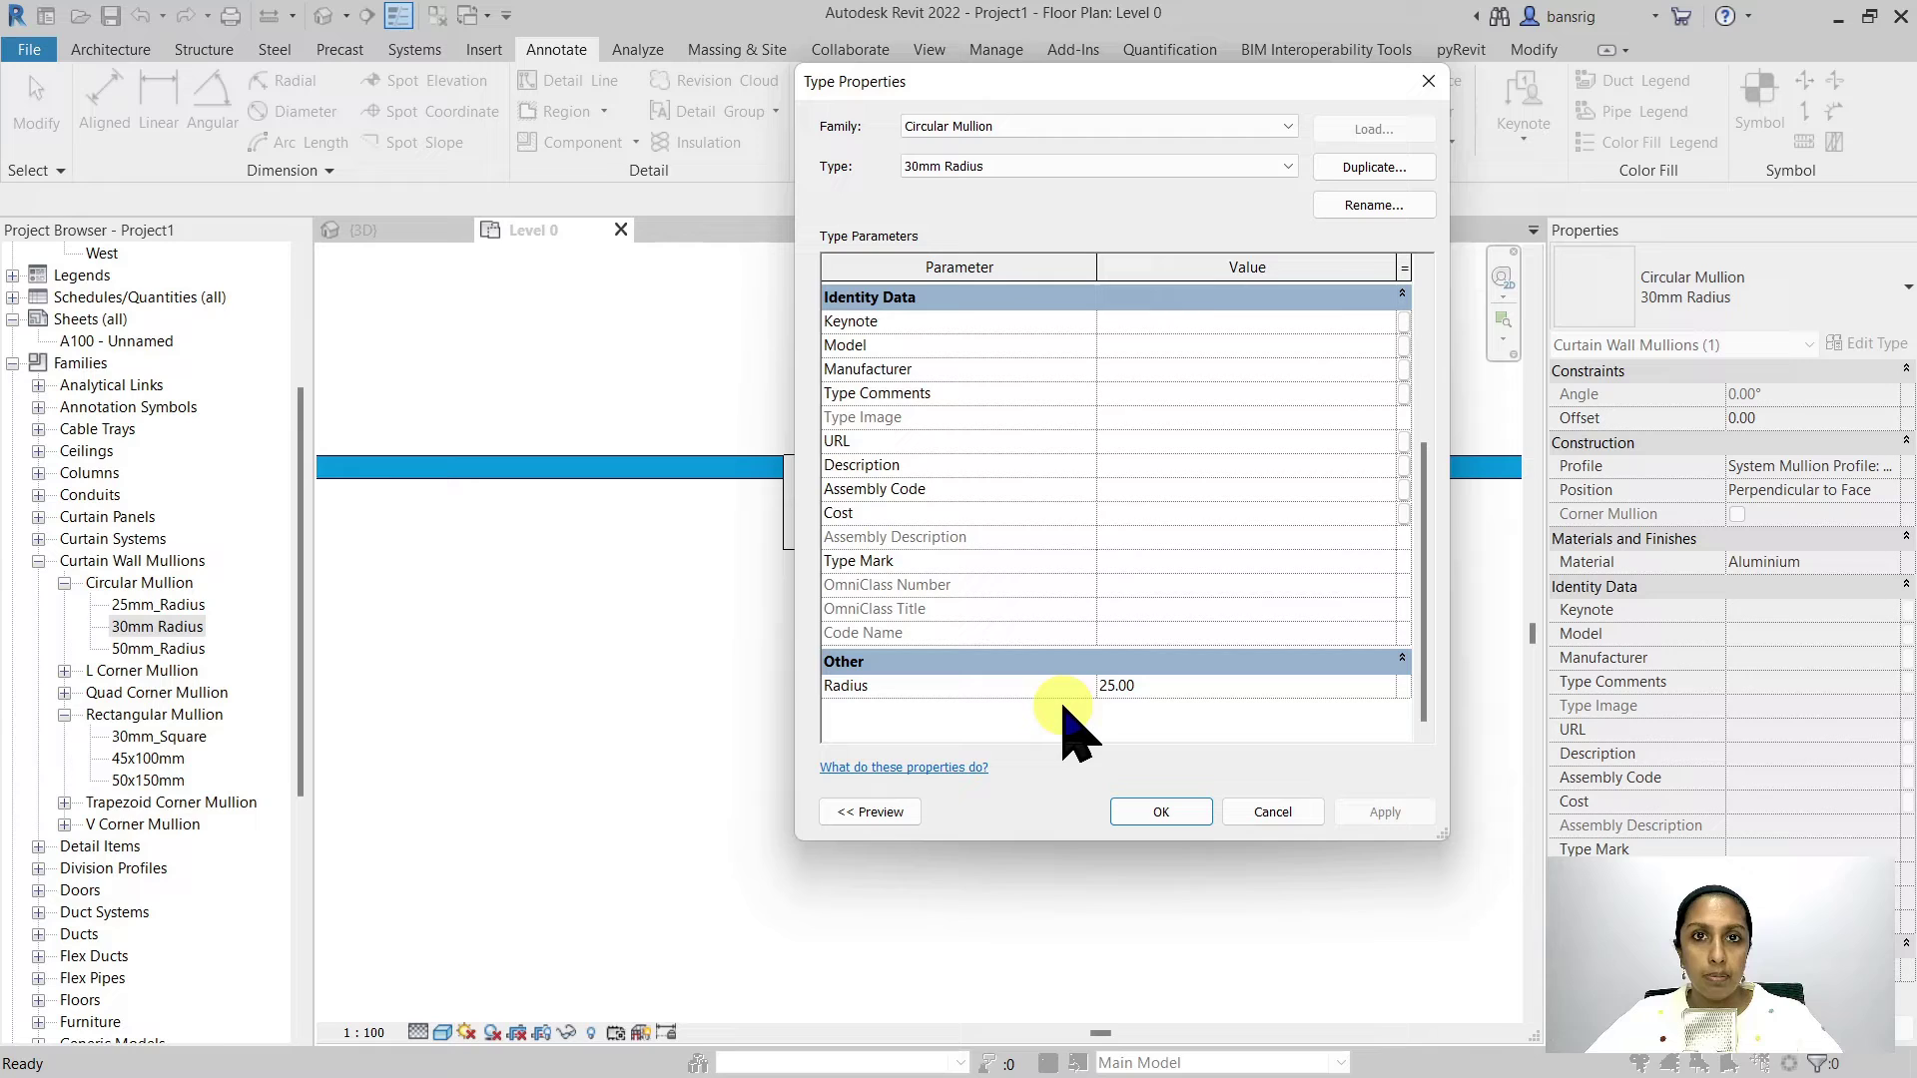
click(1179, 685)
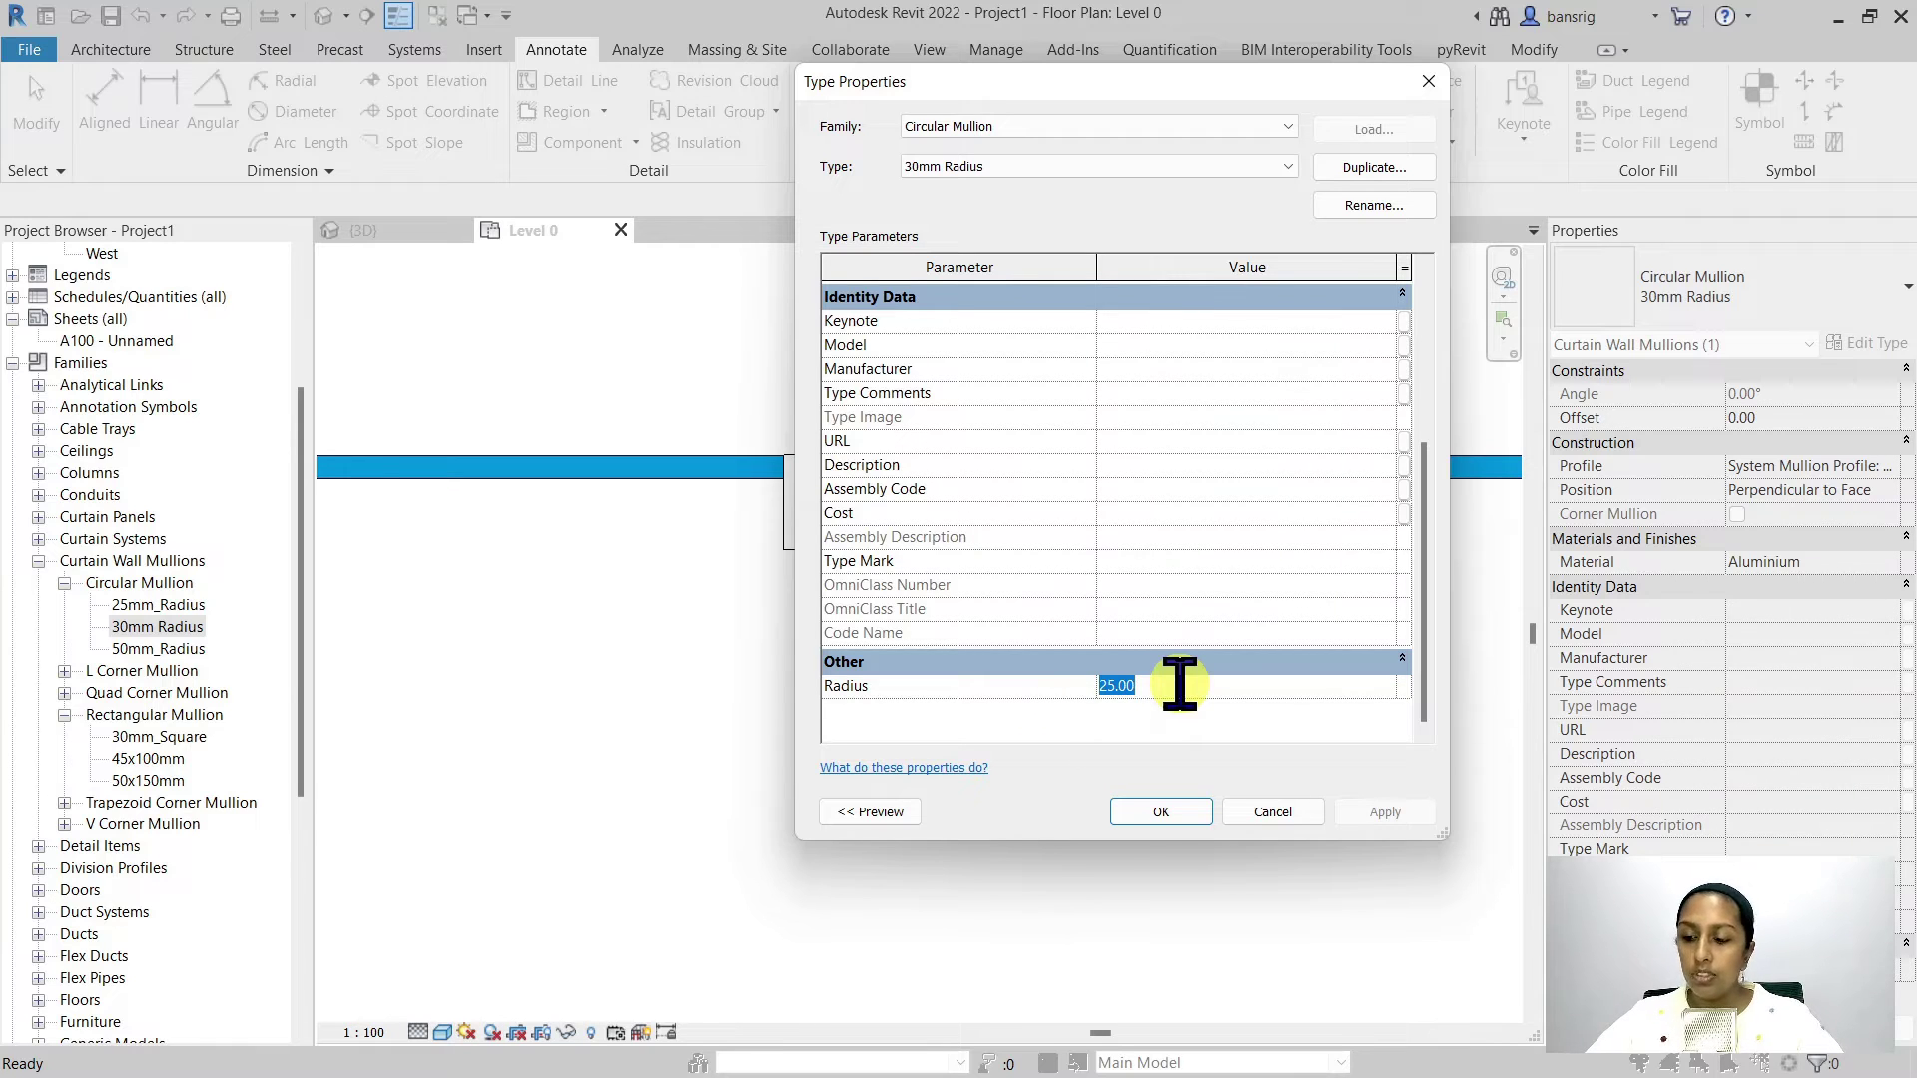
text(30)
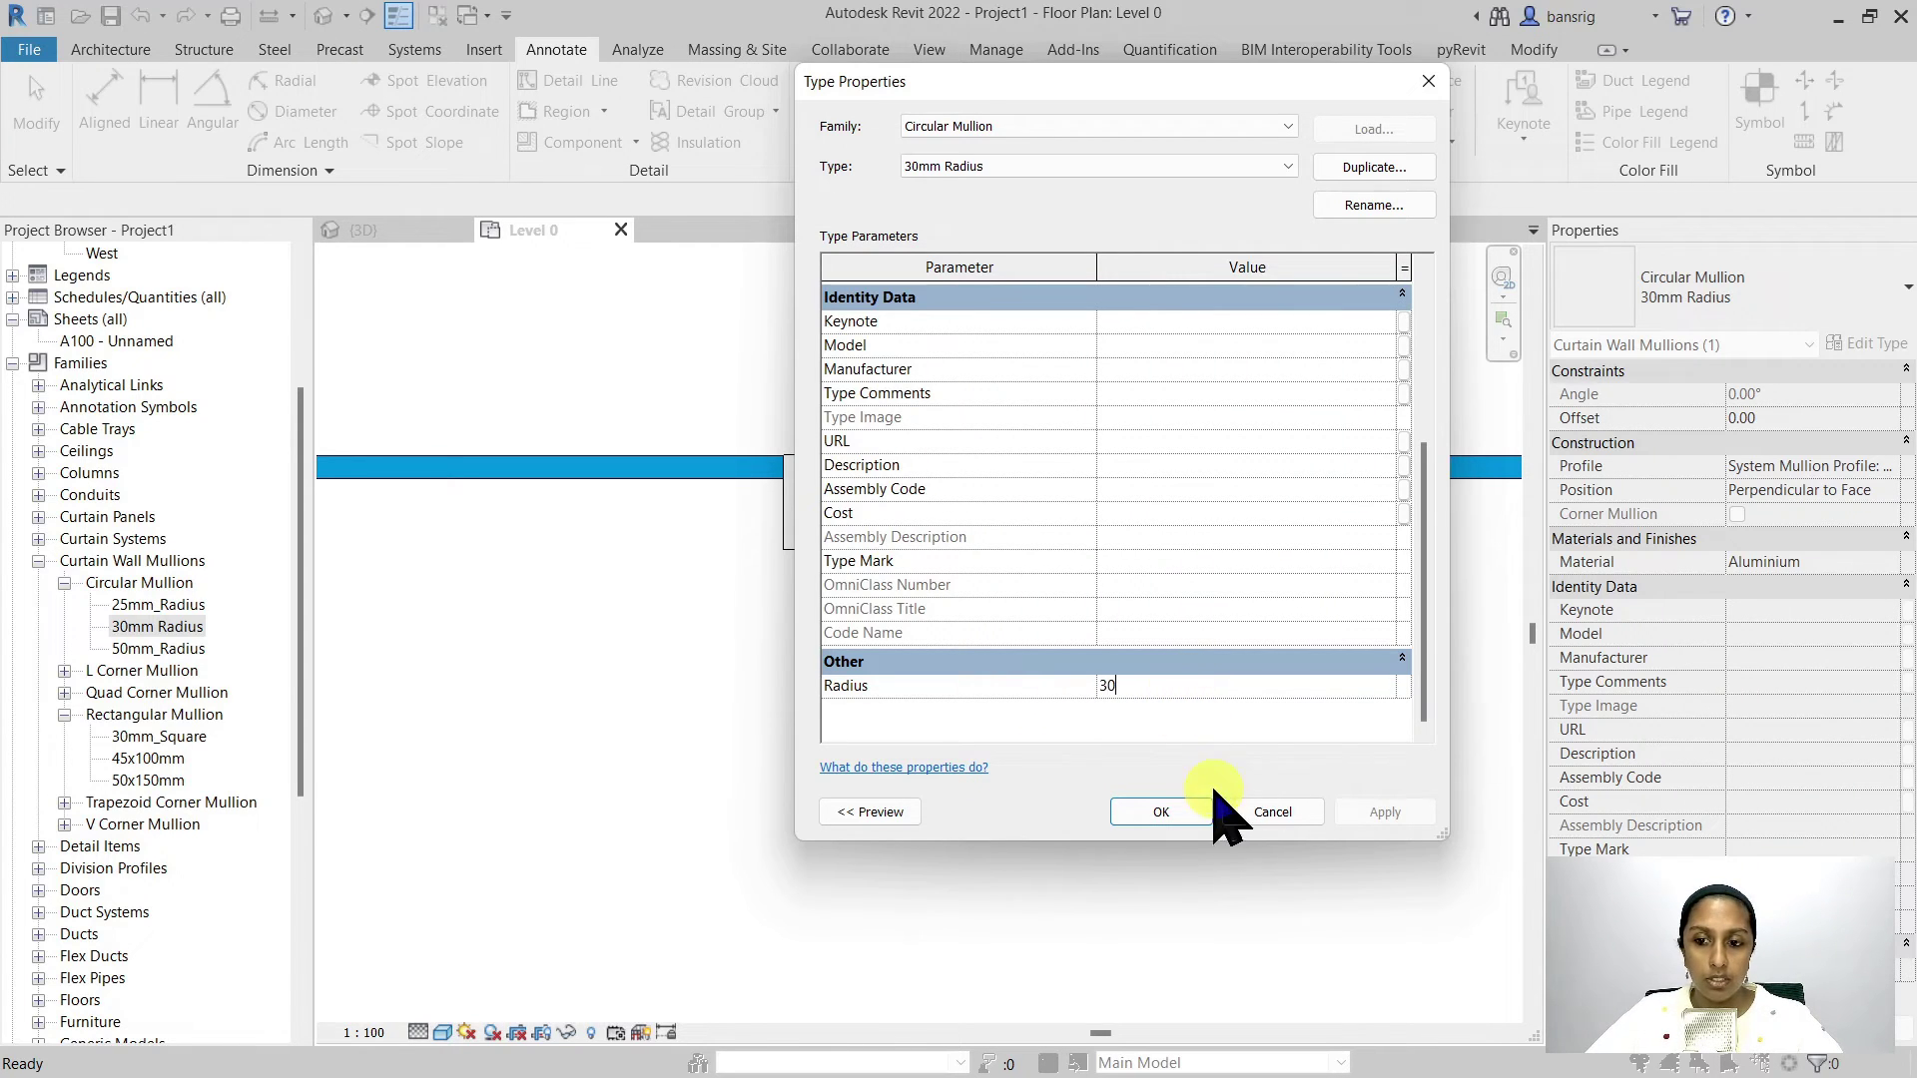
click(1196, 813)
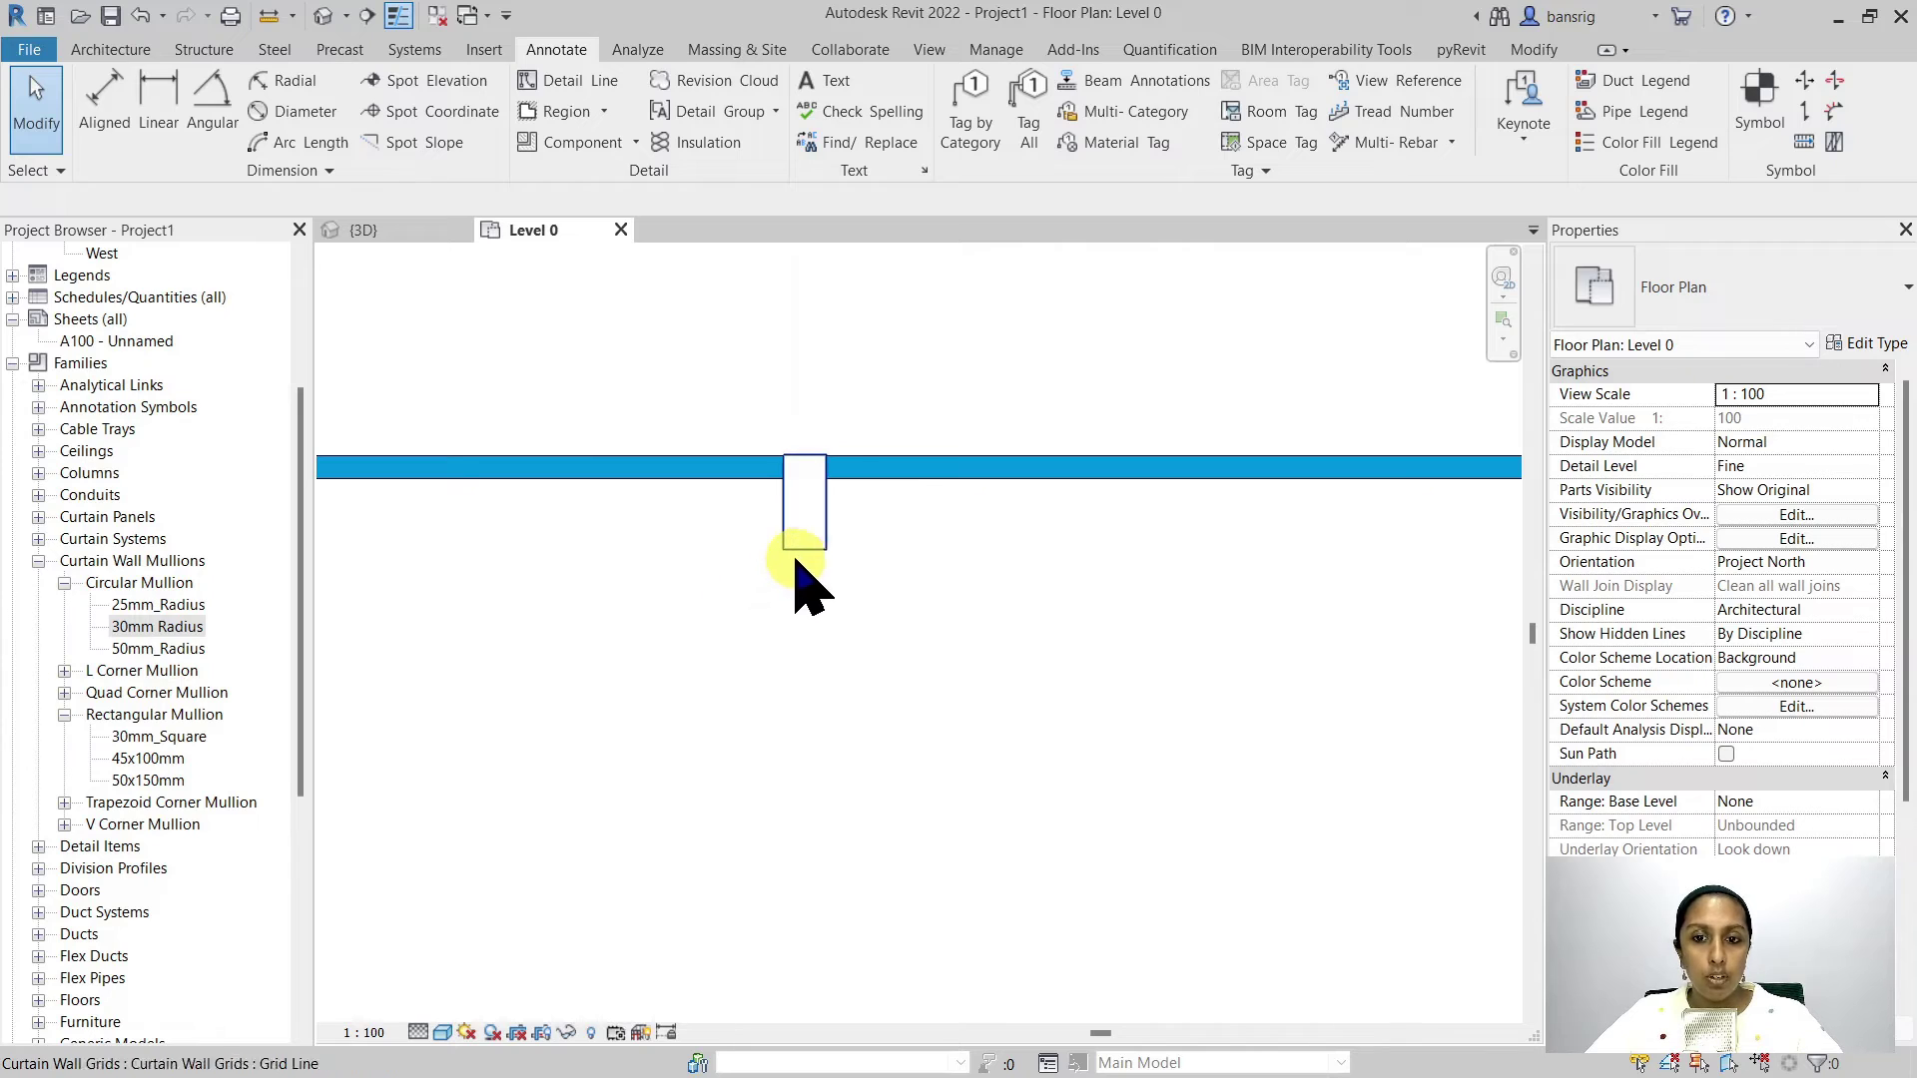
Step: Switch the wall's rectangular mullion to Circular Mullion: 30mm Radius in the floor plan
click(803, 544)
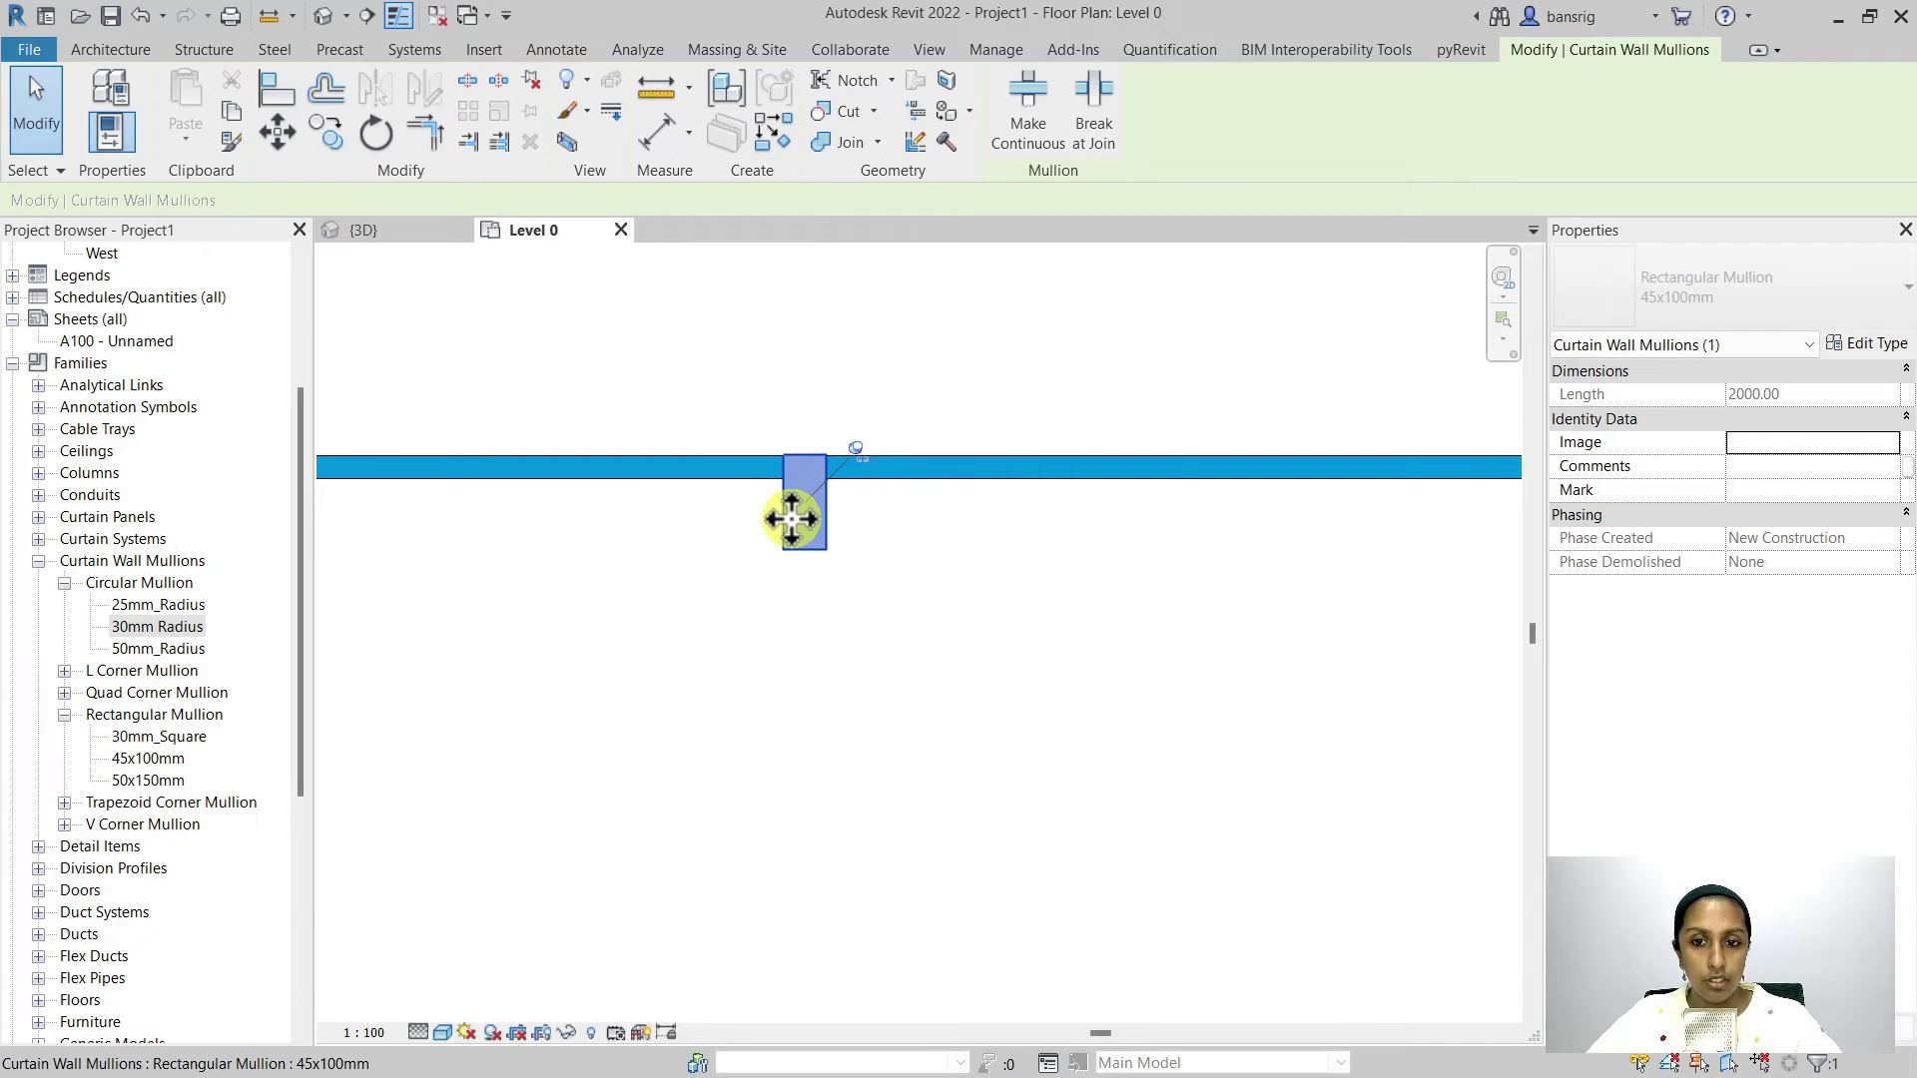
click(862, 465)
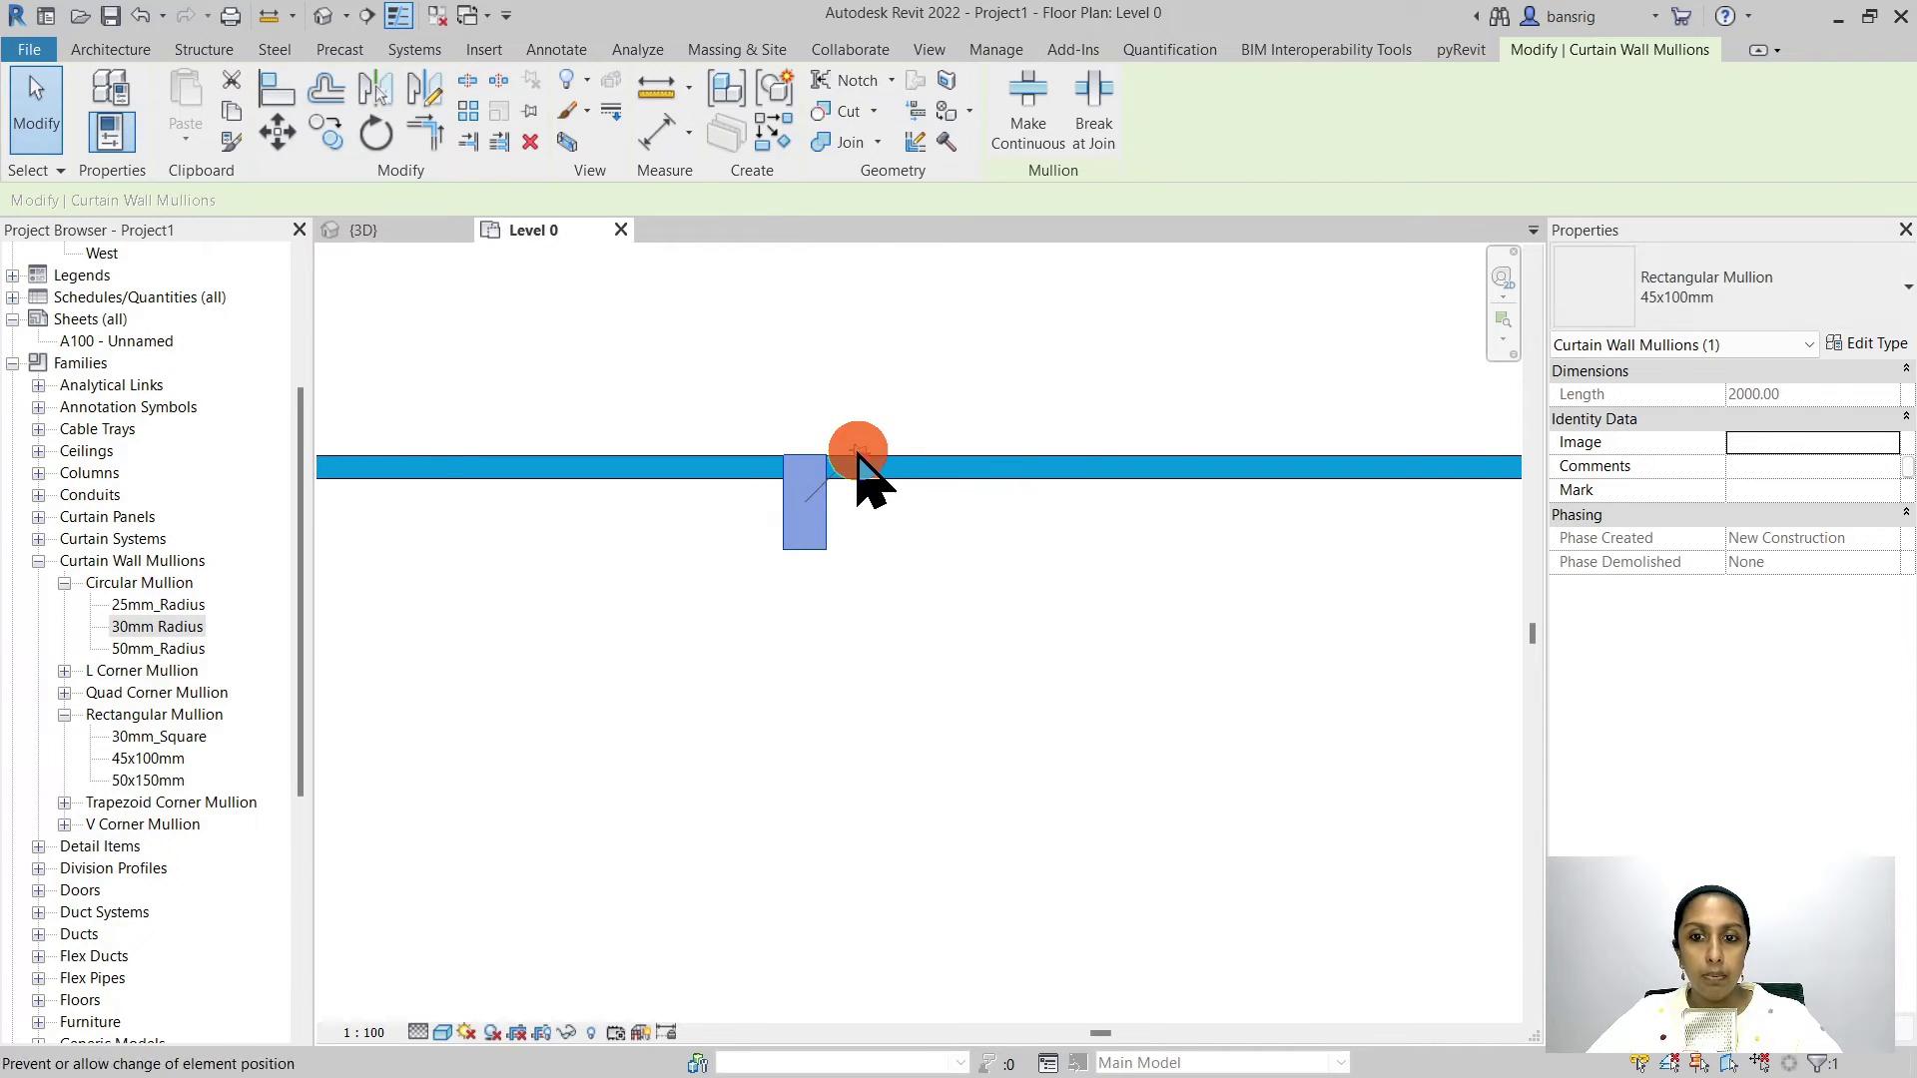
click(1732, 294)
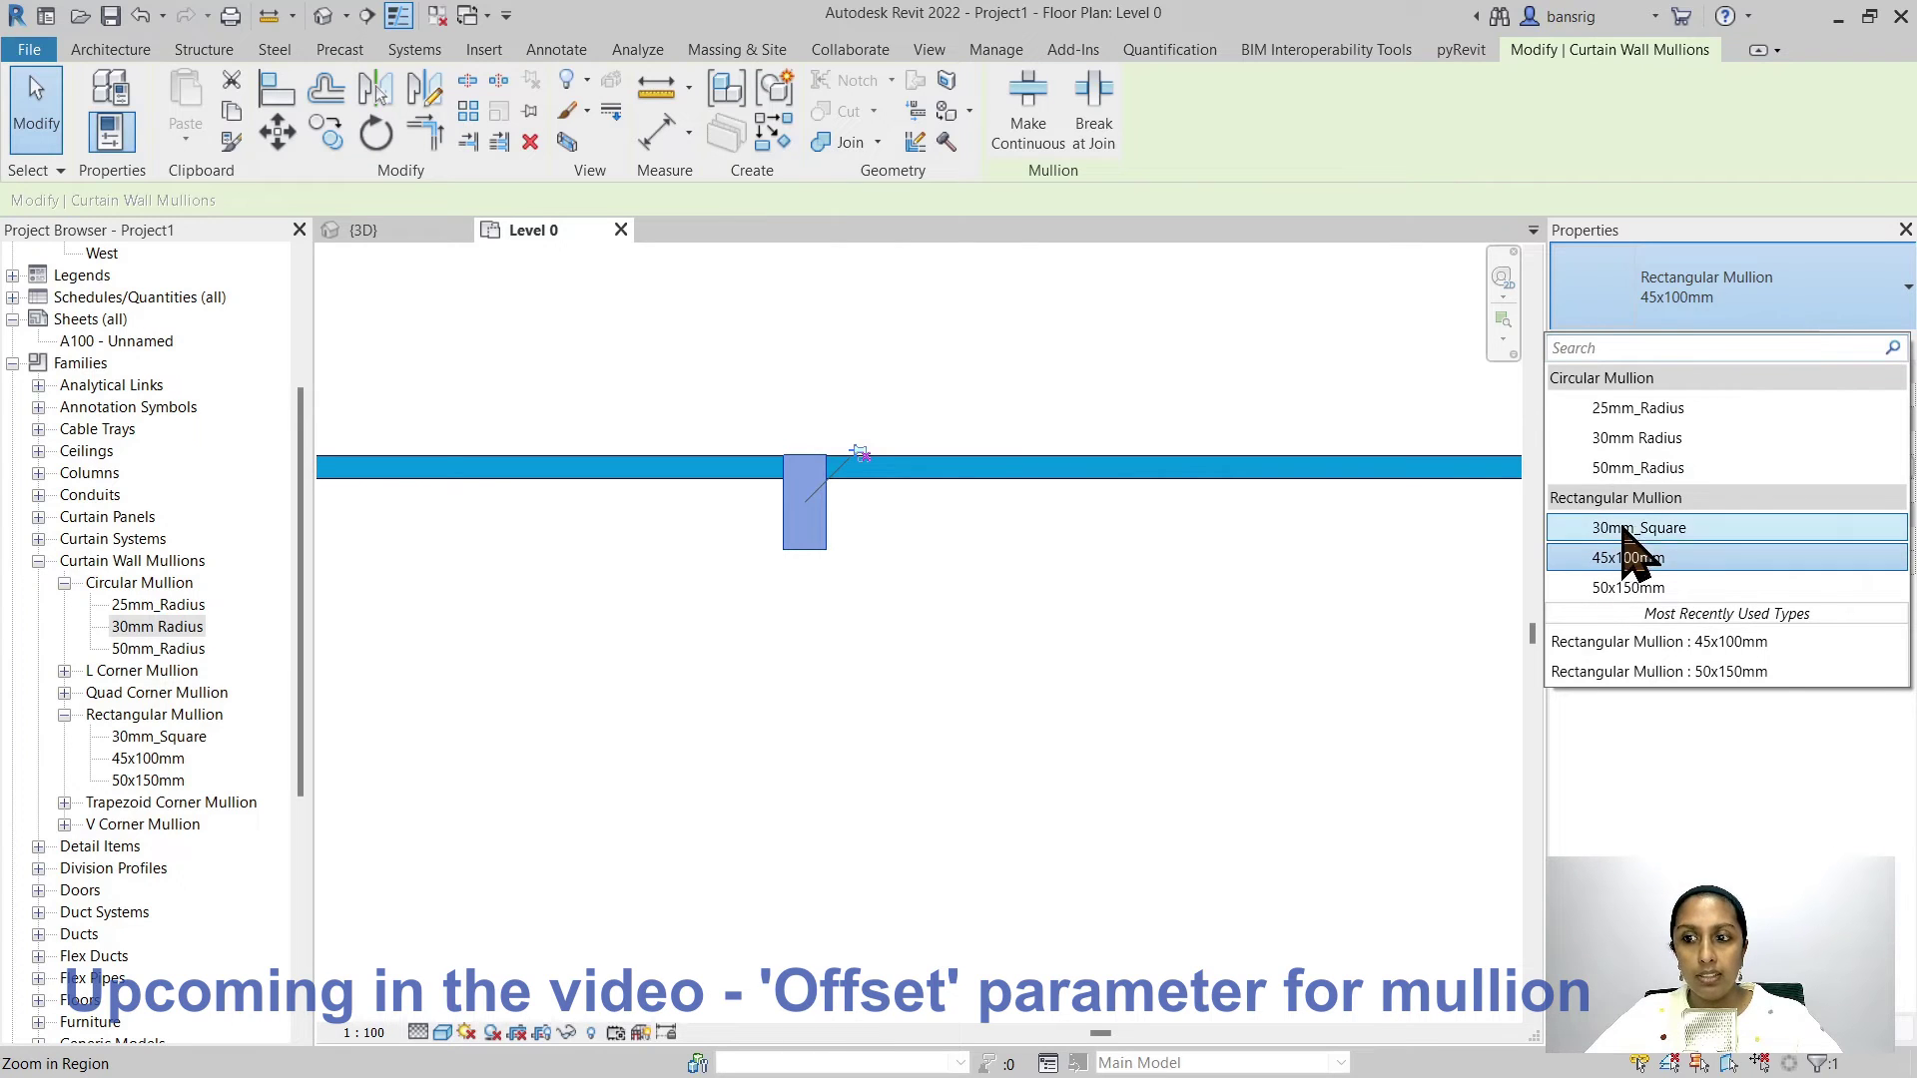
click(1621, 439)
click(1021, 661)
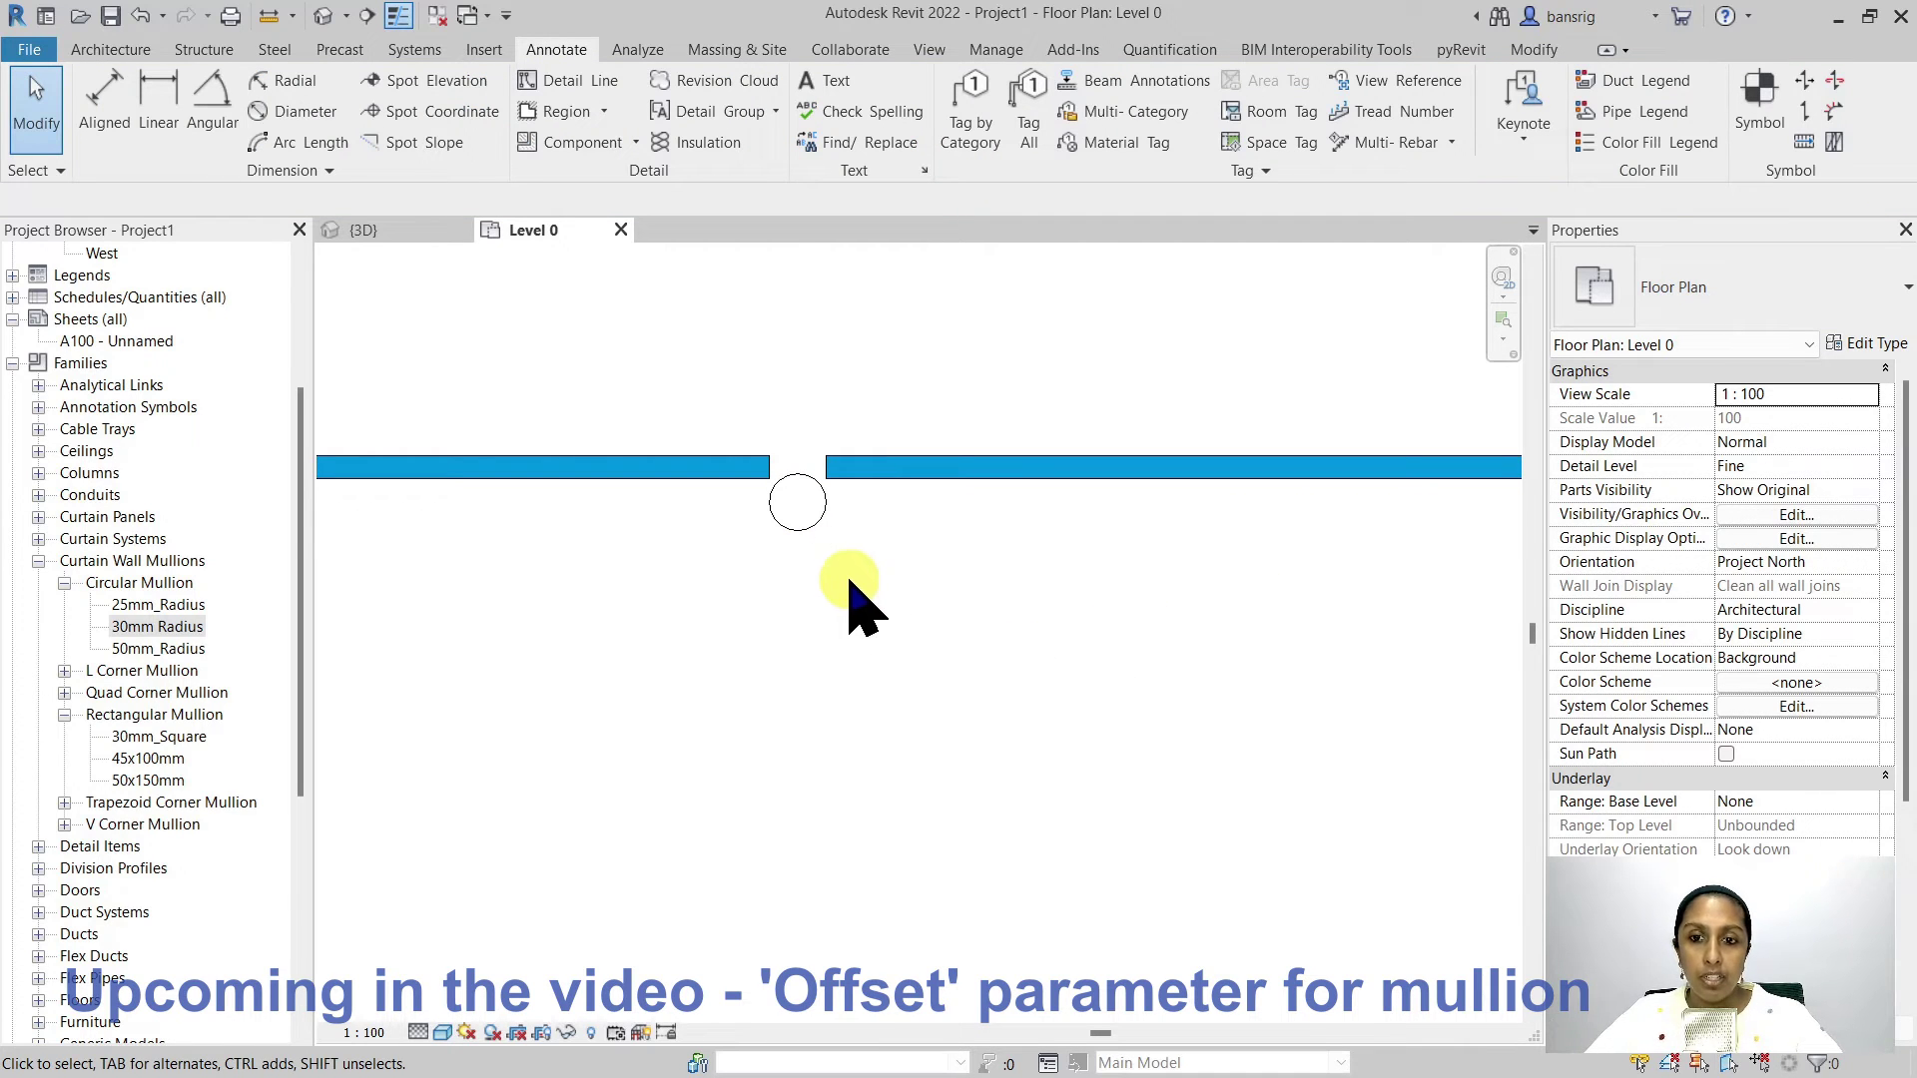
scroll(812, 440, up, 2)
scroll(749, 535, up, 1)
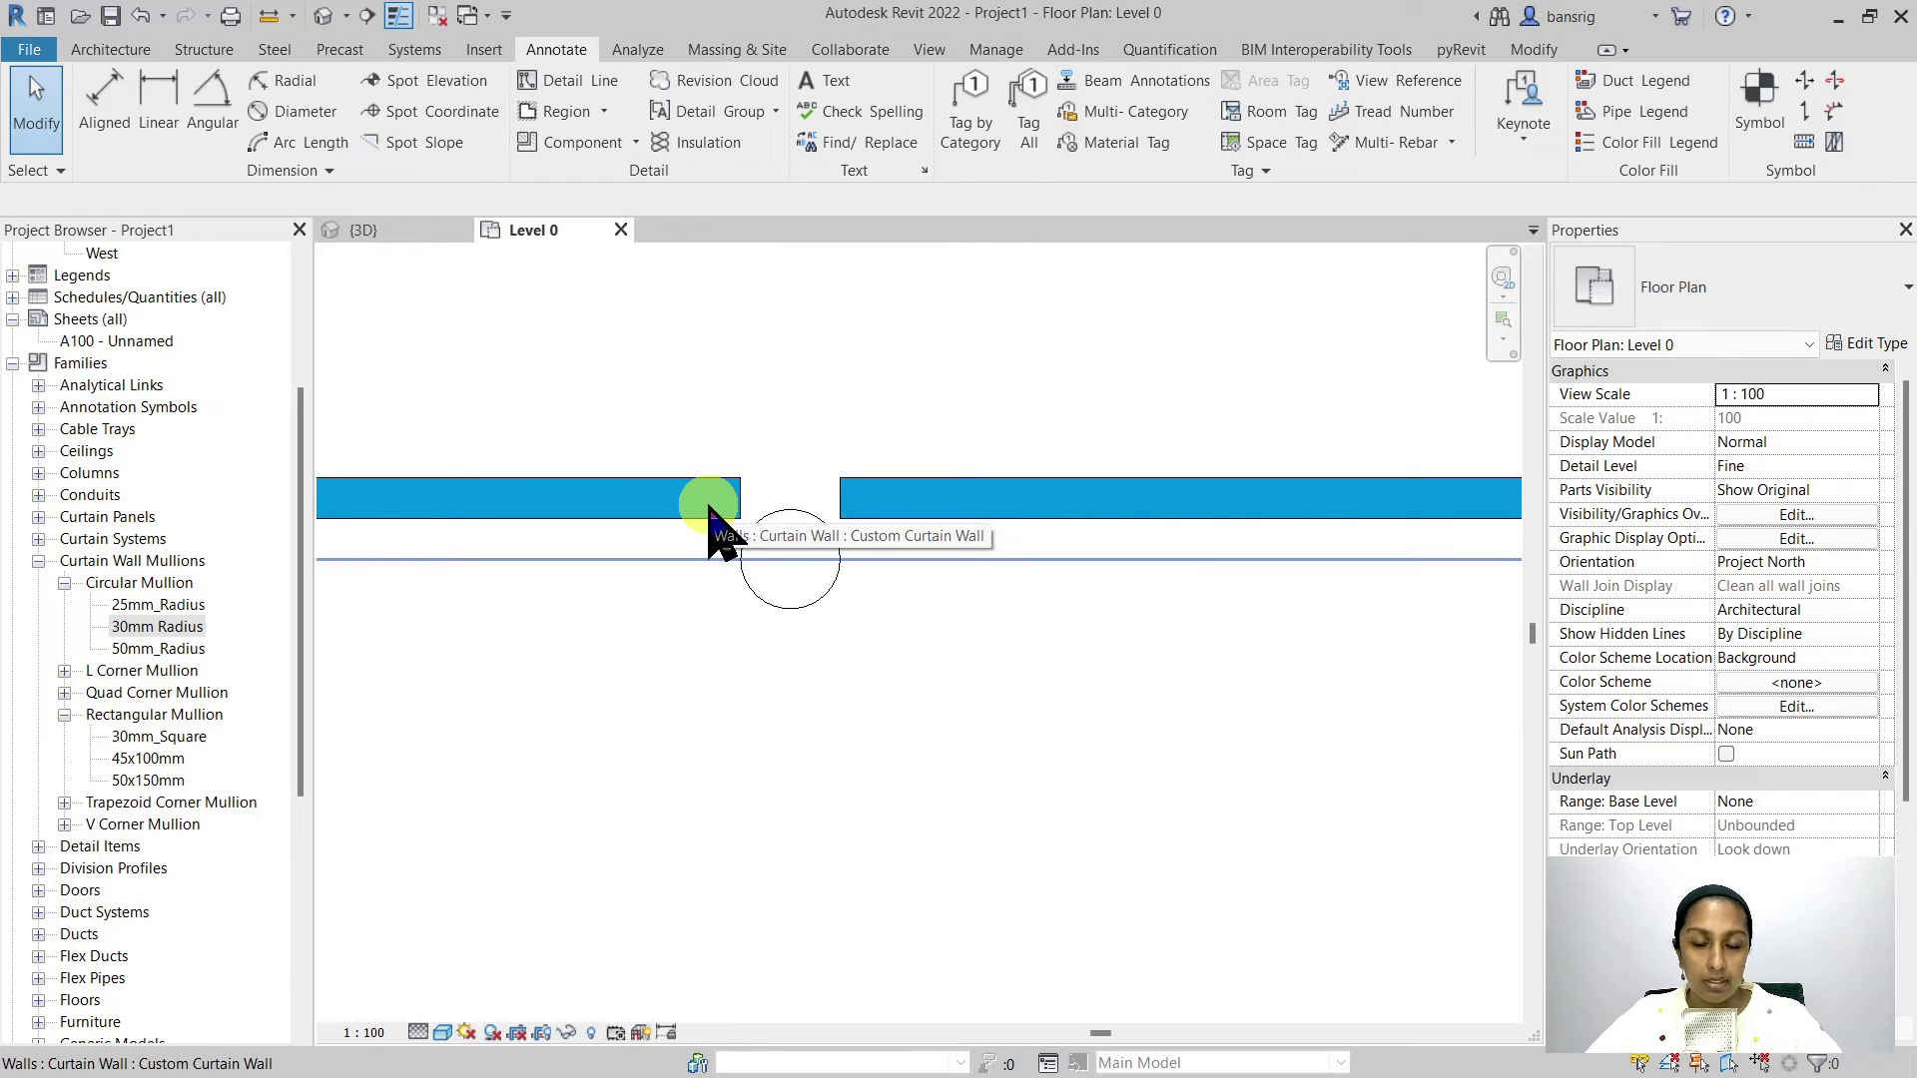
scroll(709, 511, down, 5)
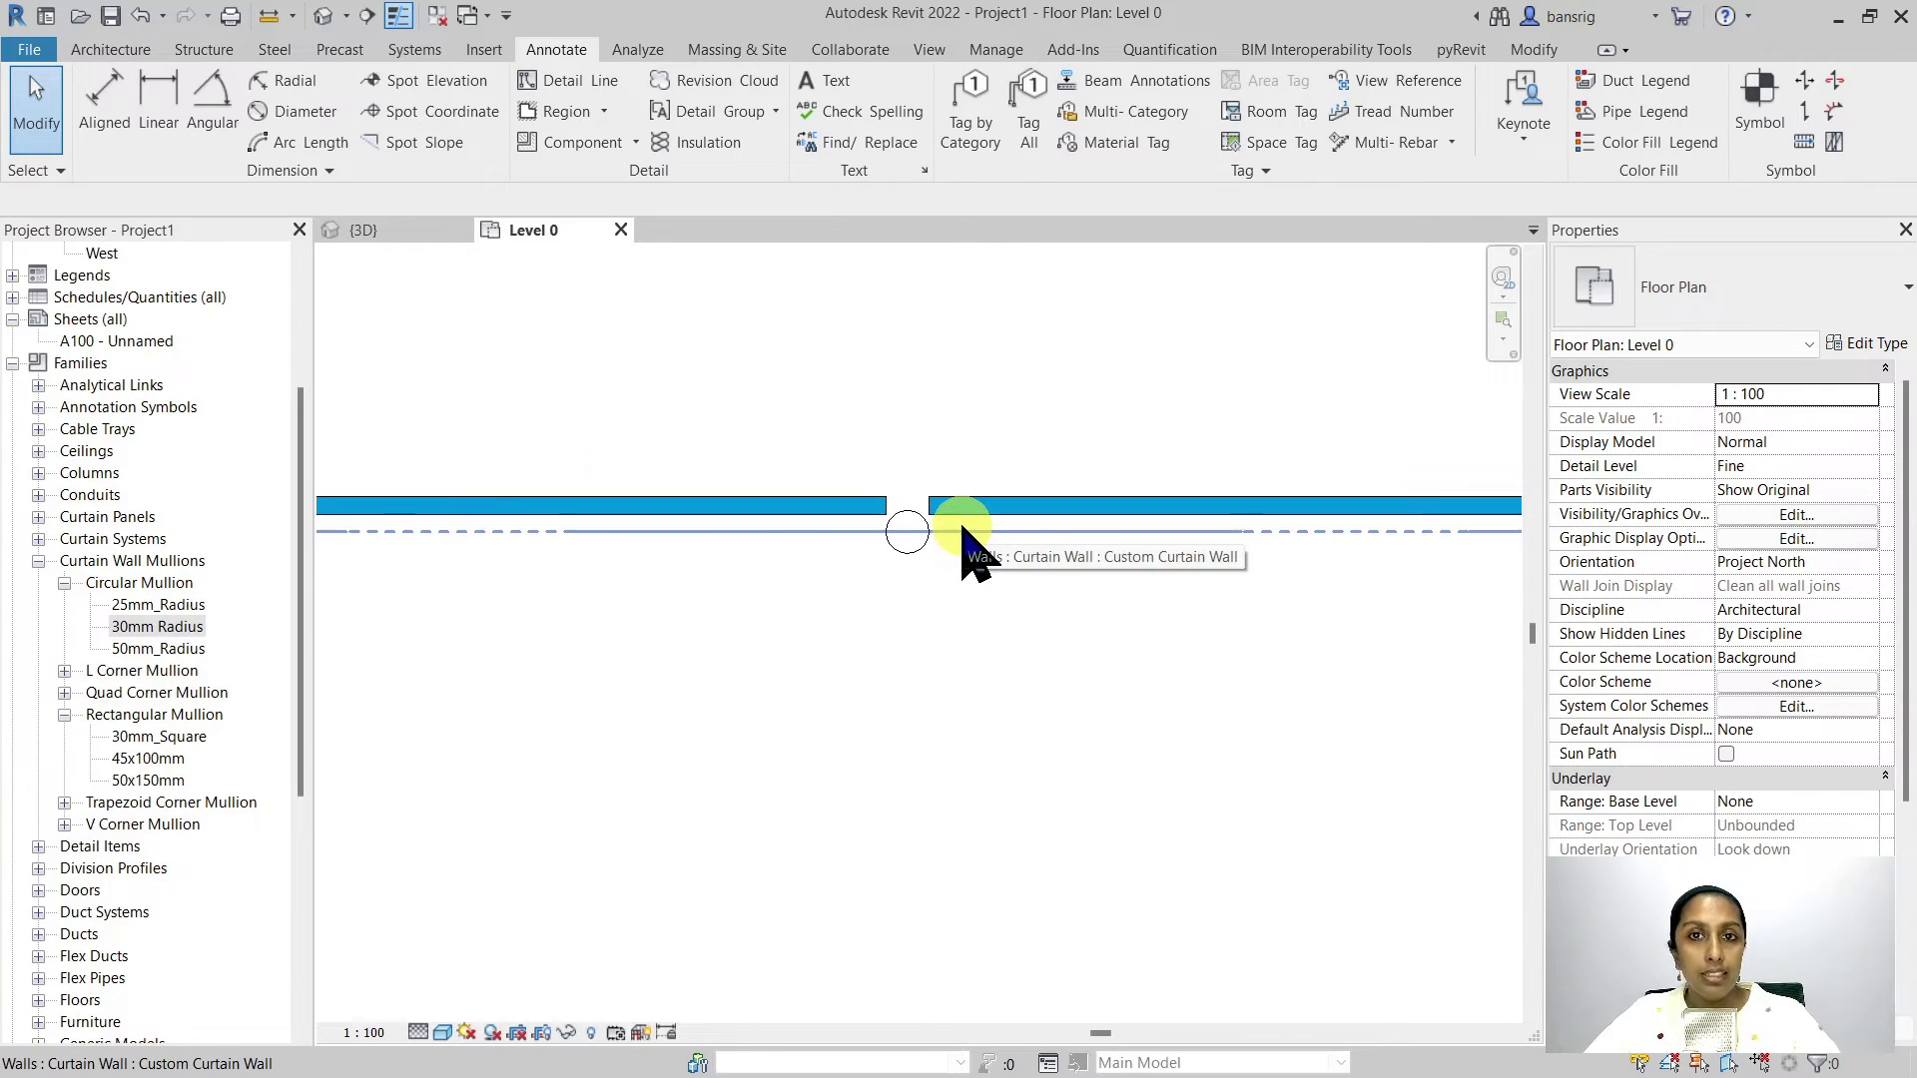
Step: Set the glazed curtain panel type's Offset to 37, then clear the selection
click(815, 516)
click(1867, 342)
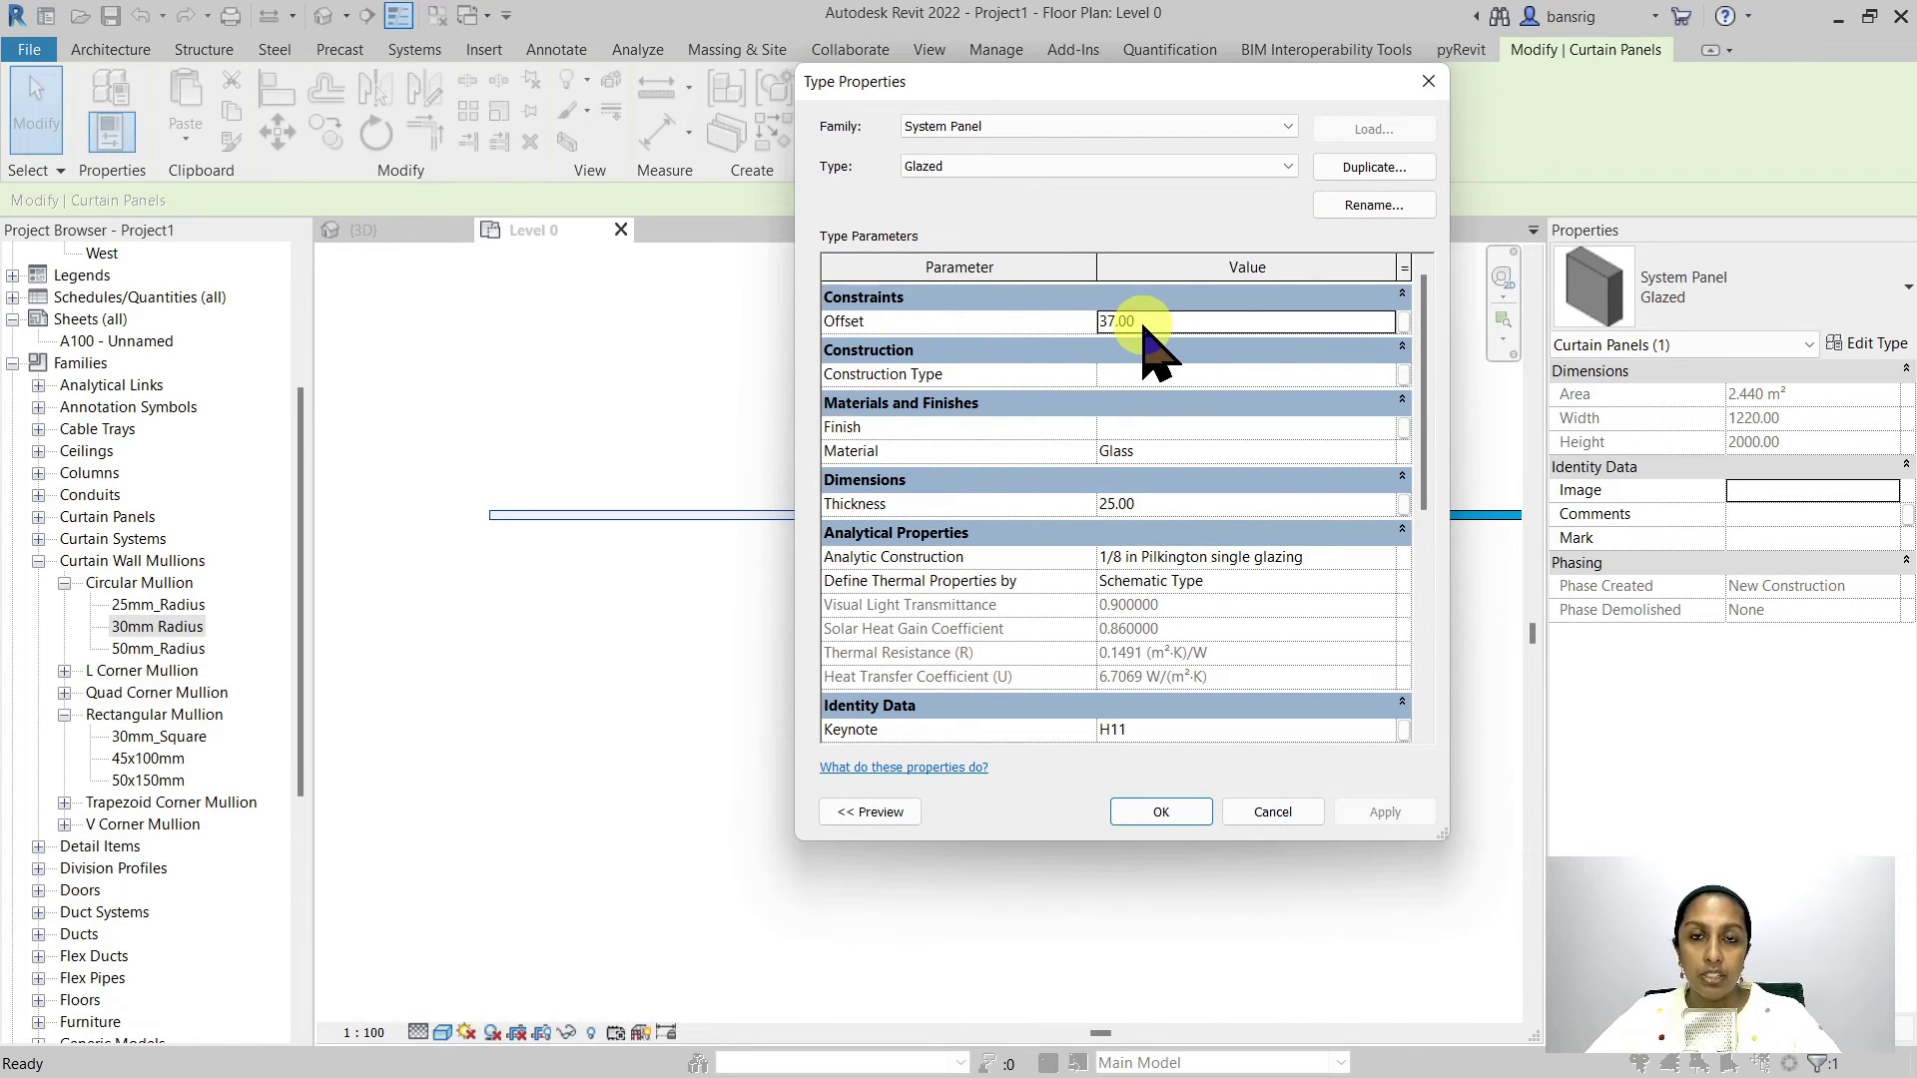
key(Return)
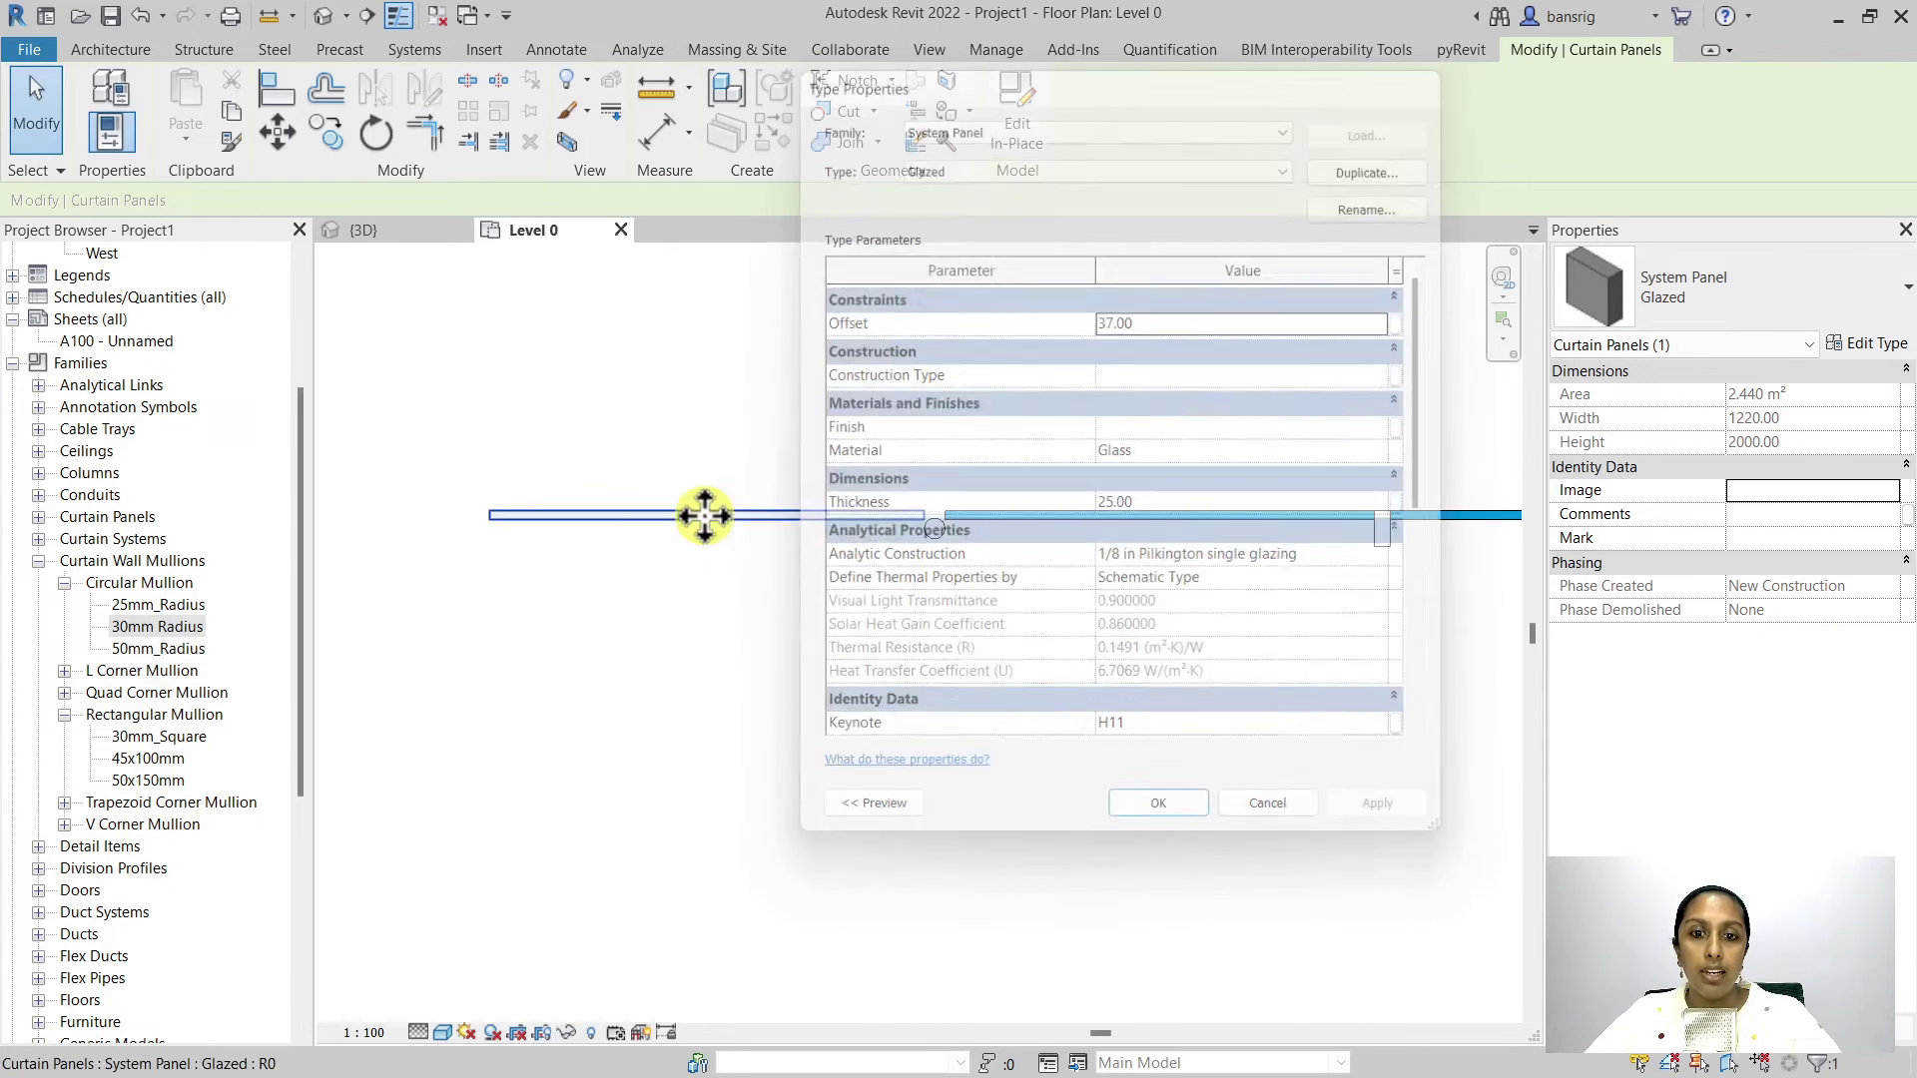
key(Escape)
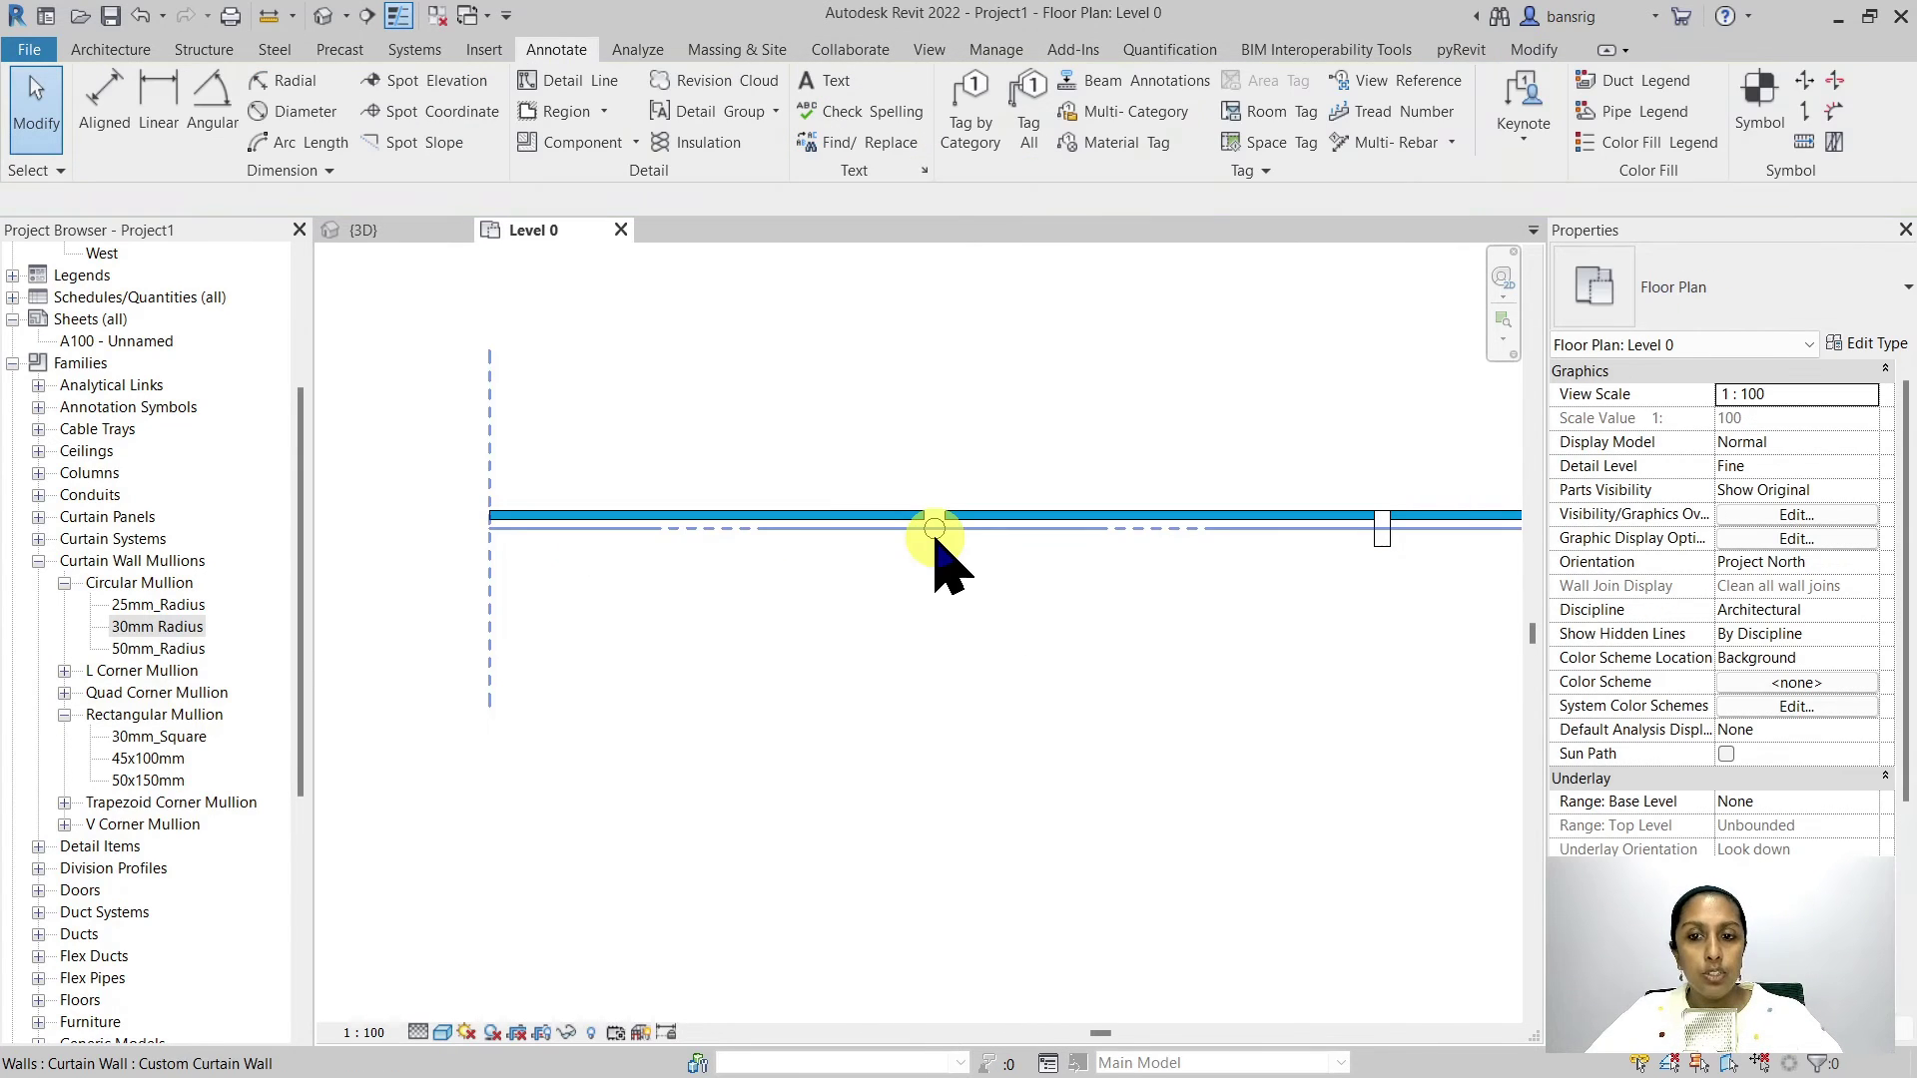
Step: Set the 30mm Radius circular mullion type's Offset to 37
click(934, 529)
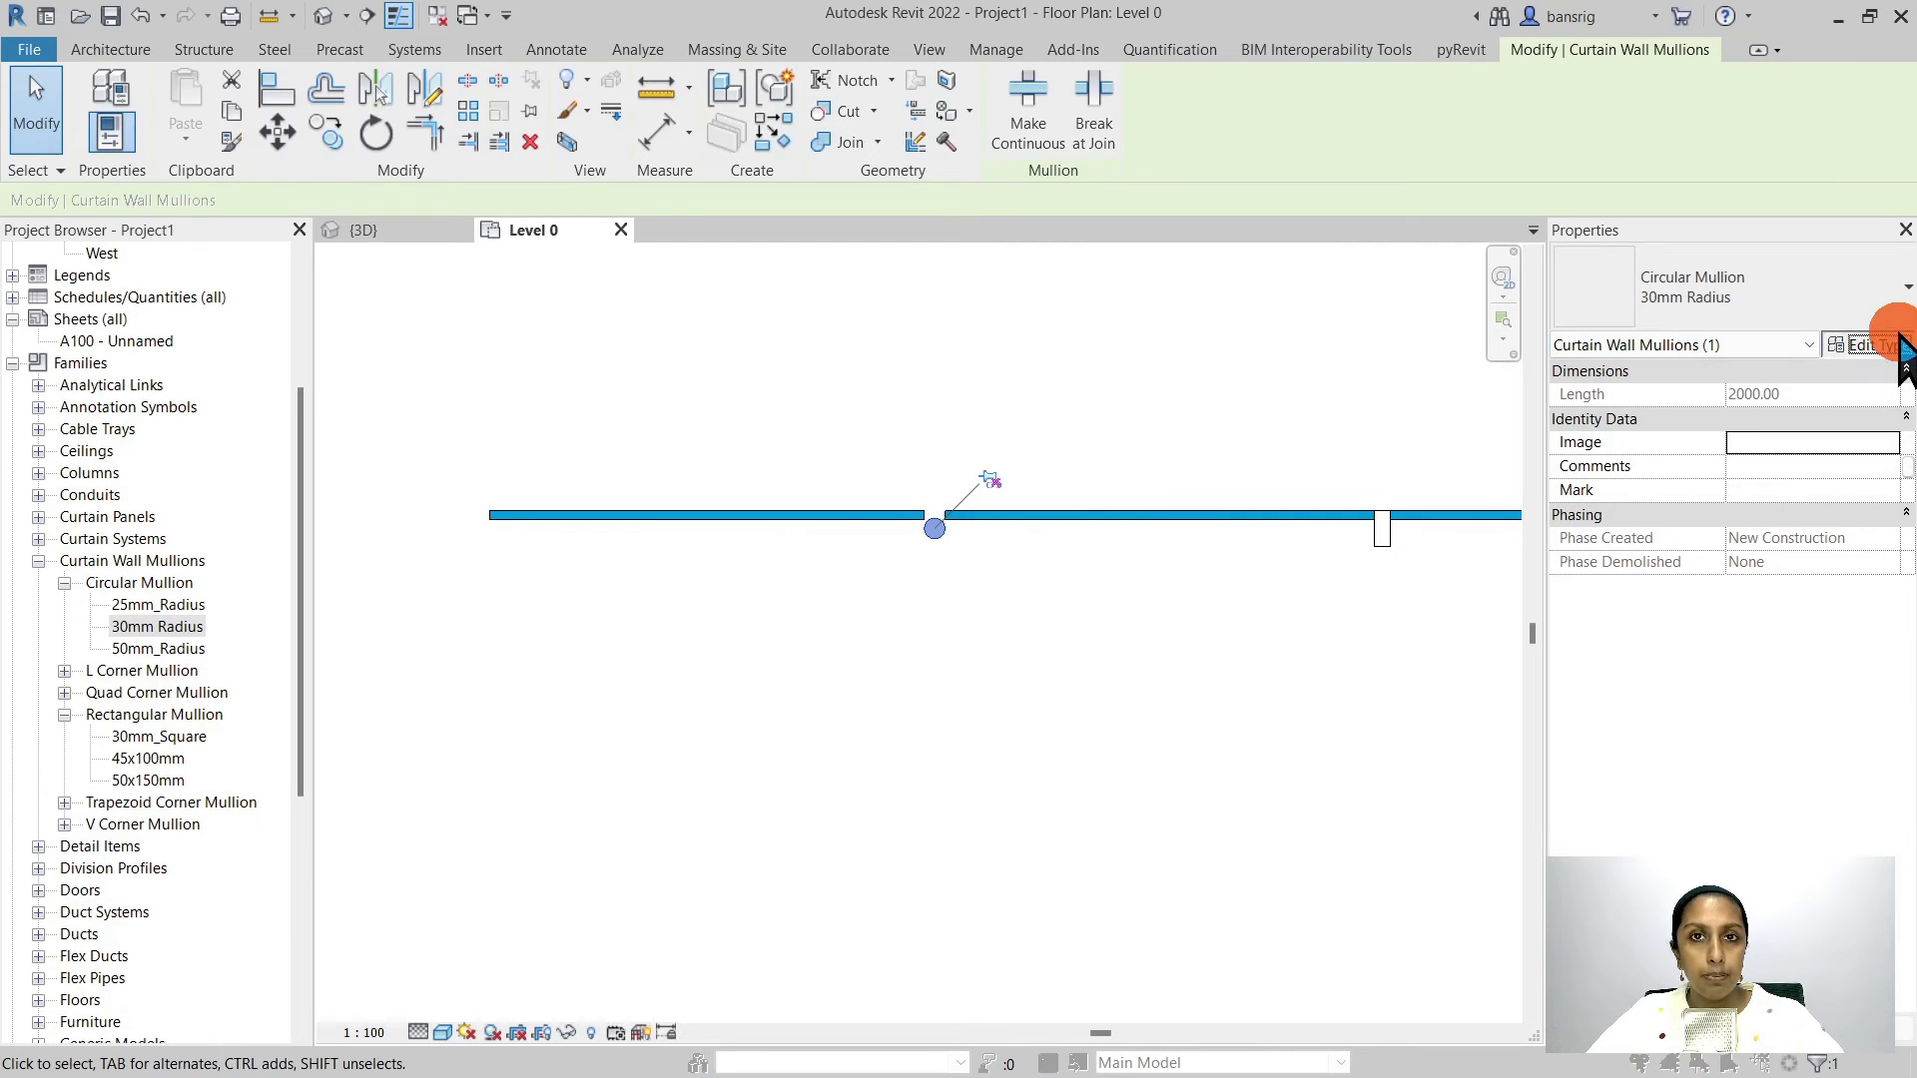
click(1897, 342)
click(1151, 345)
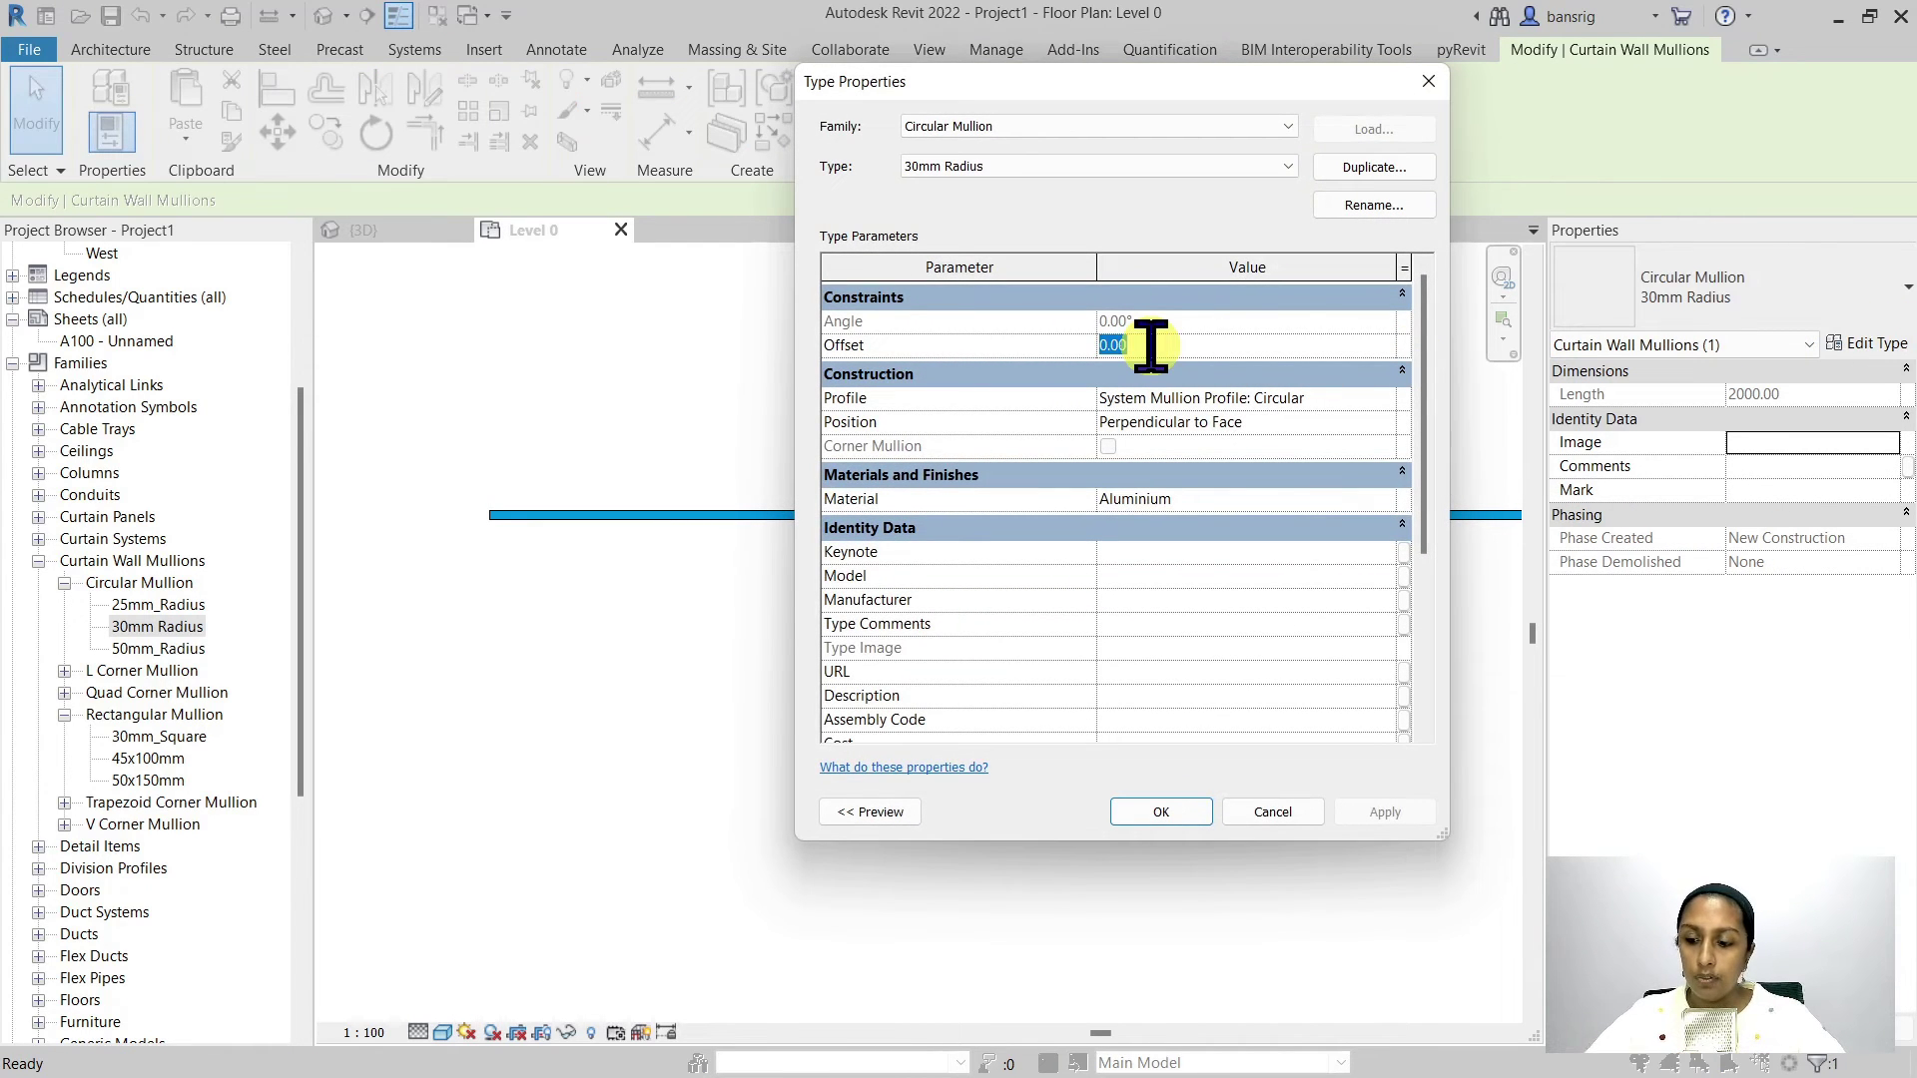
text(37)
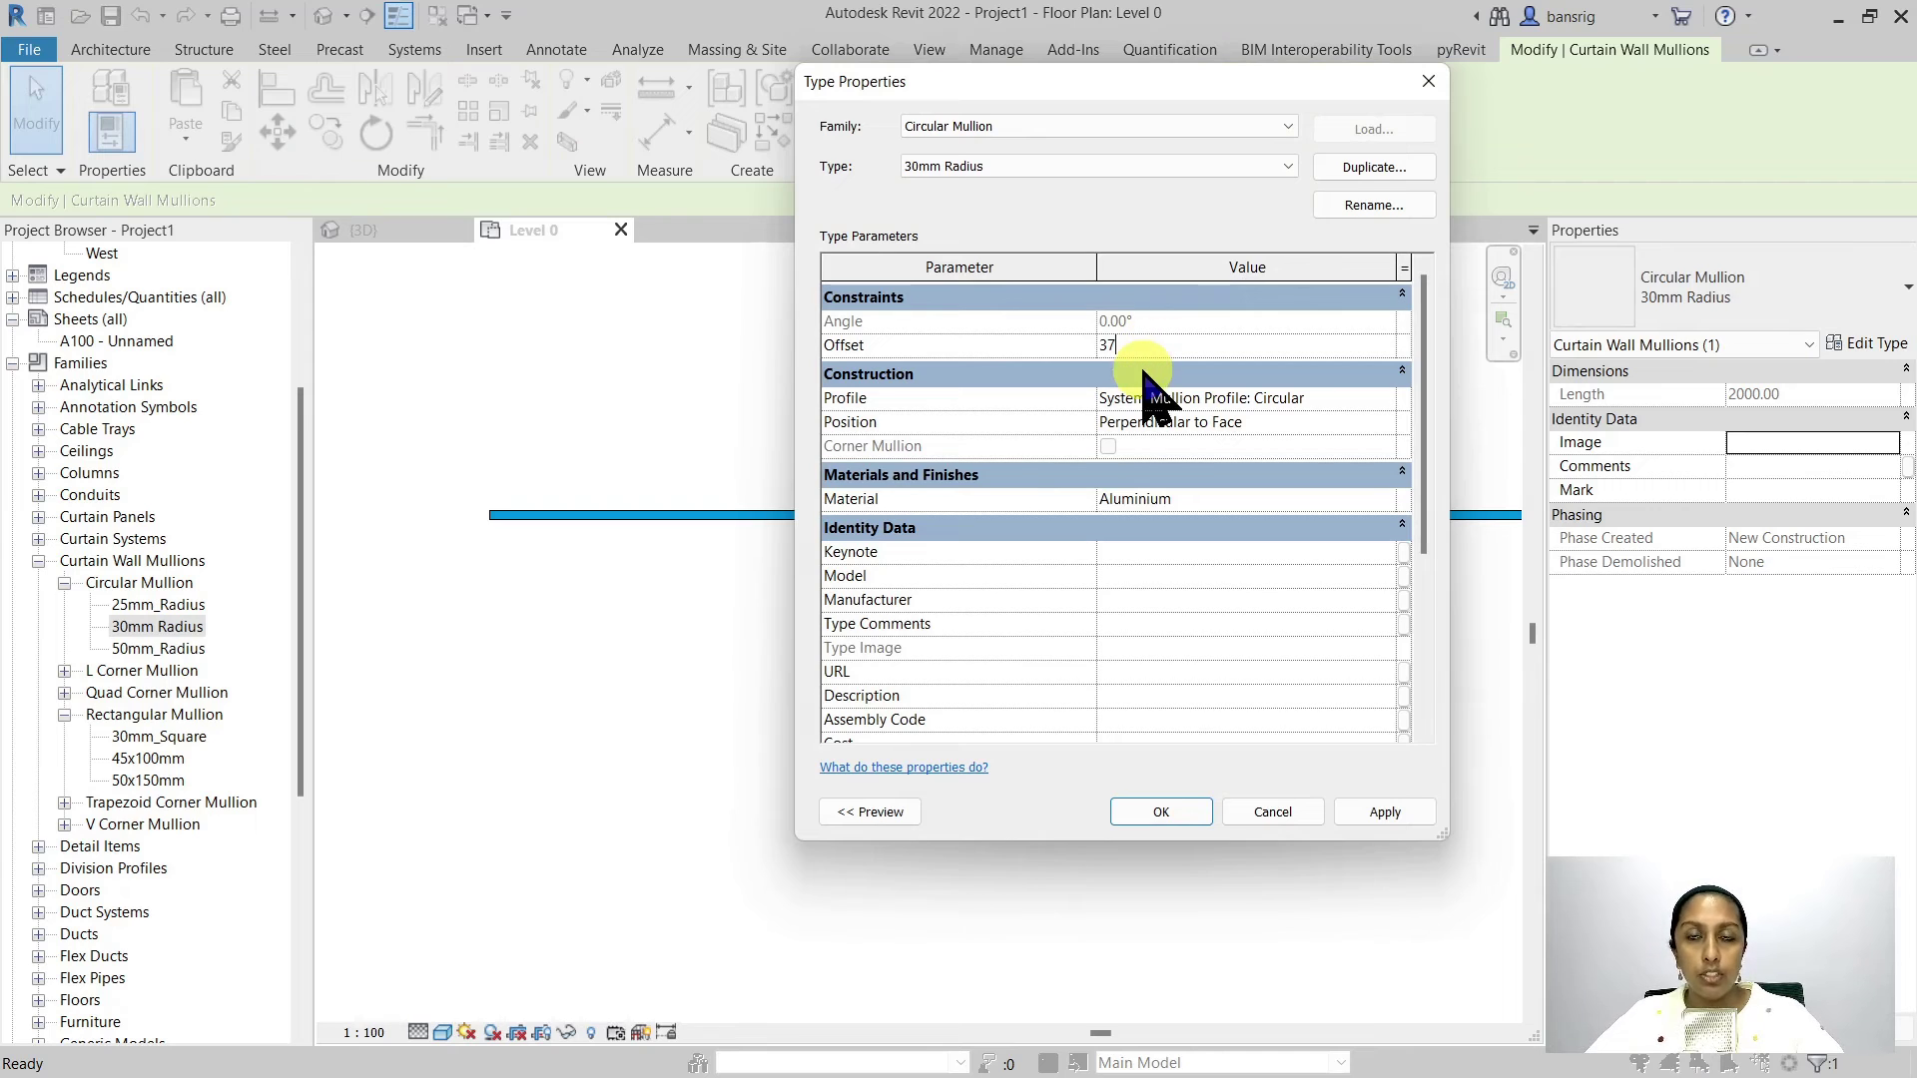
click(1158, 812)
Step: Select the vertical curtain grid line running through the circular mullion
click(935, 685)
click(935, 519)
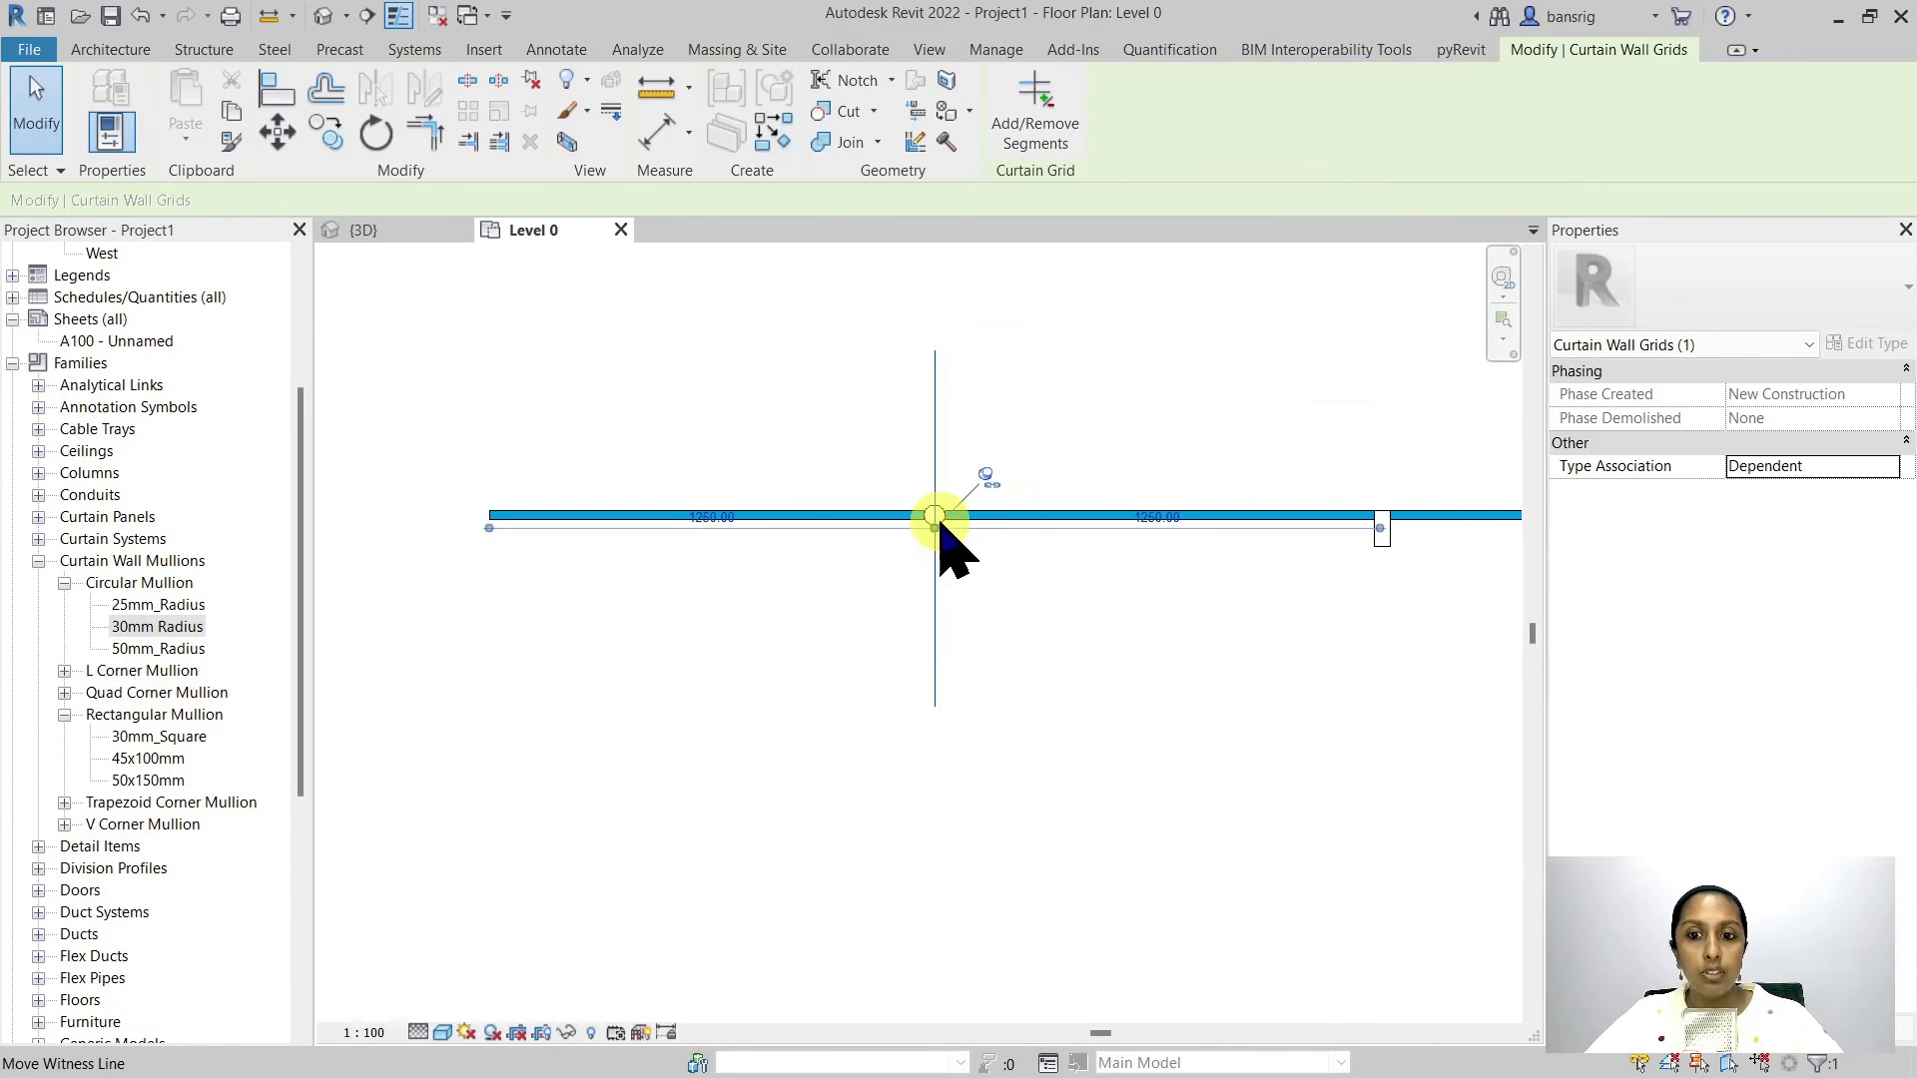
scroll(935, 521, up, 3)
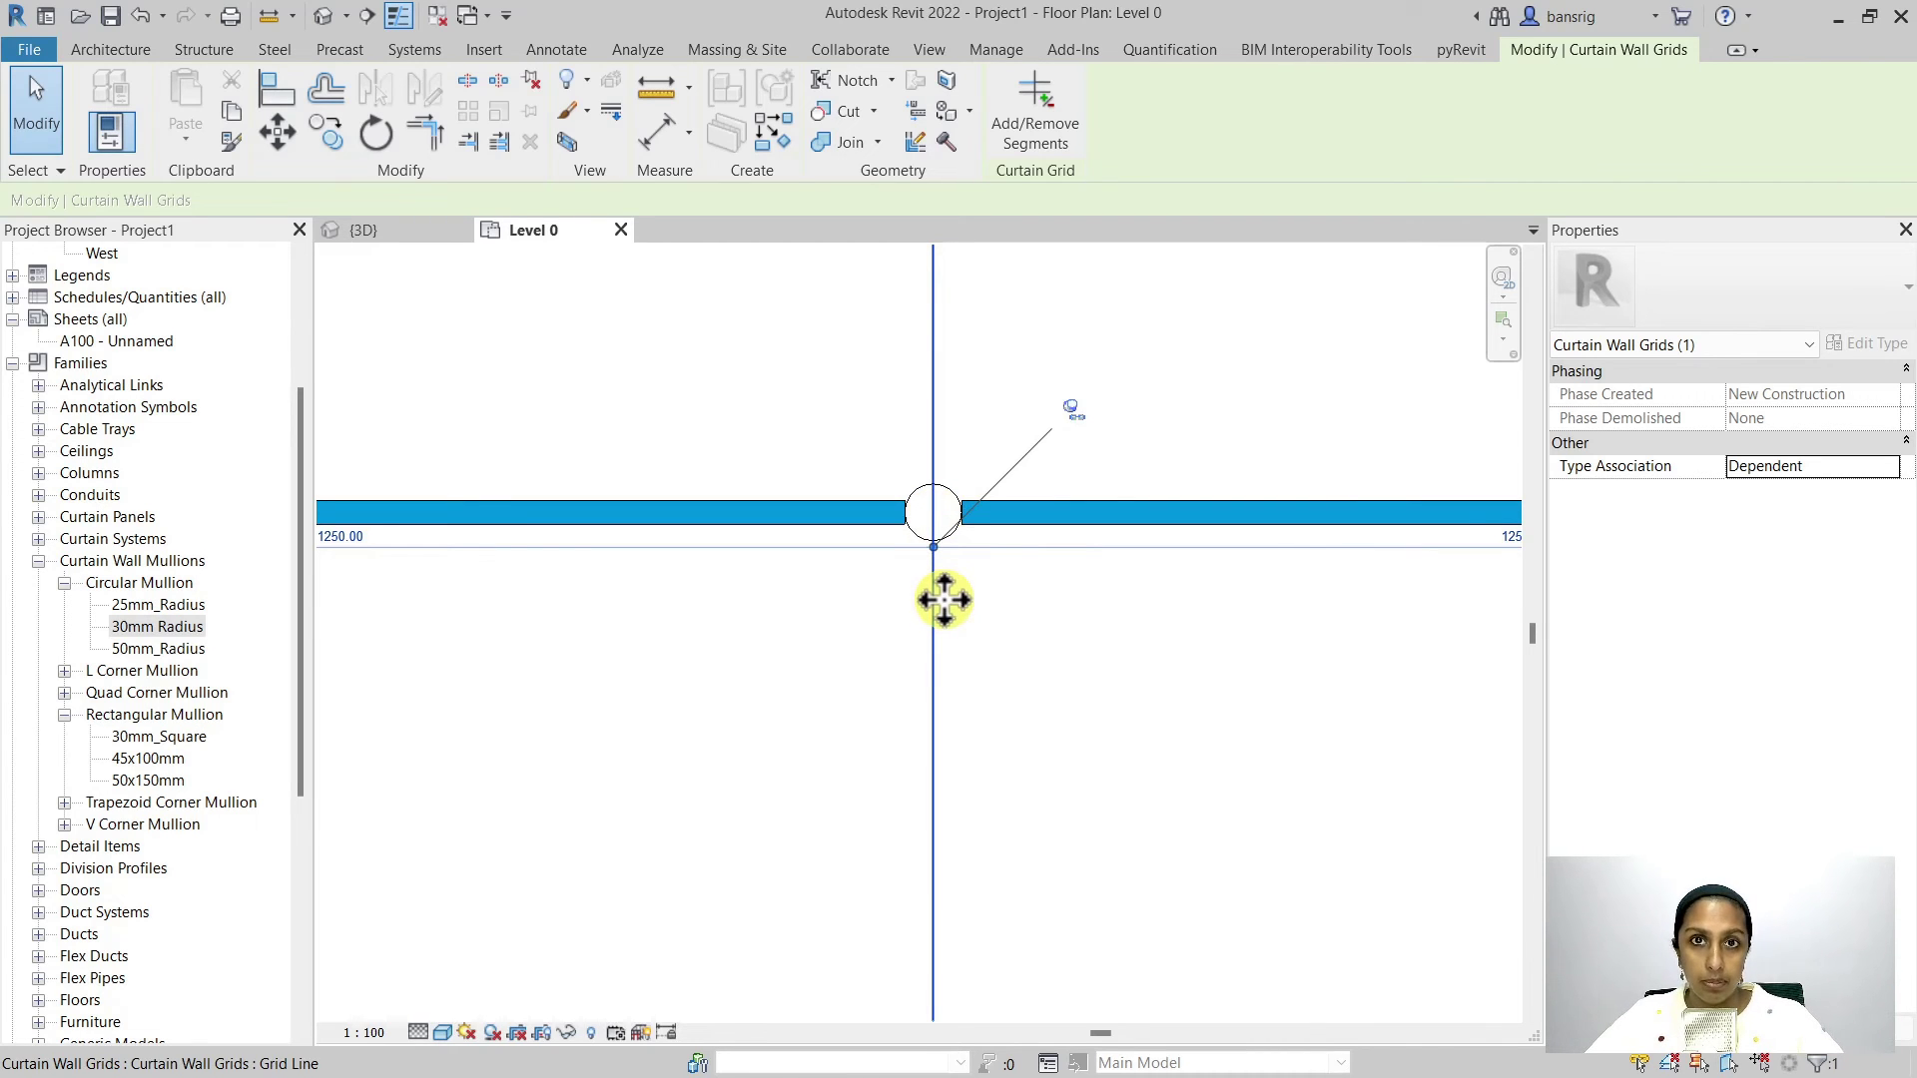
Step: Measure from the circular mullion's edge to the panel line, reading 37.00
click(271, 16)
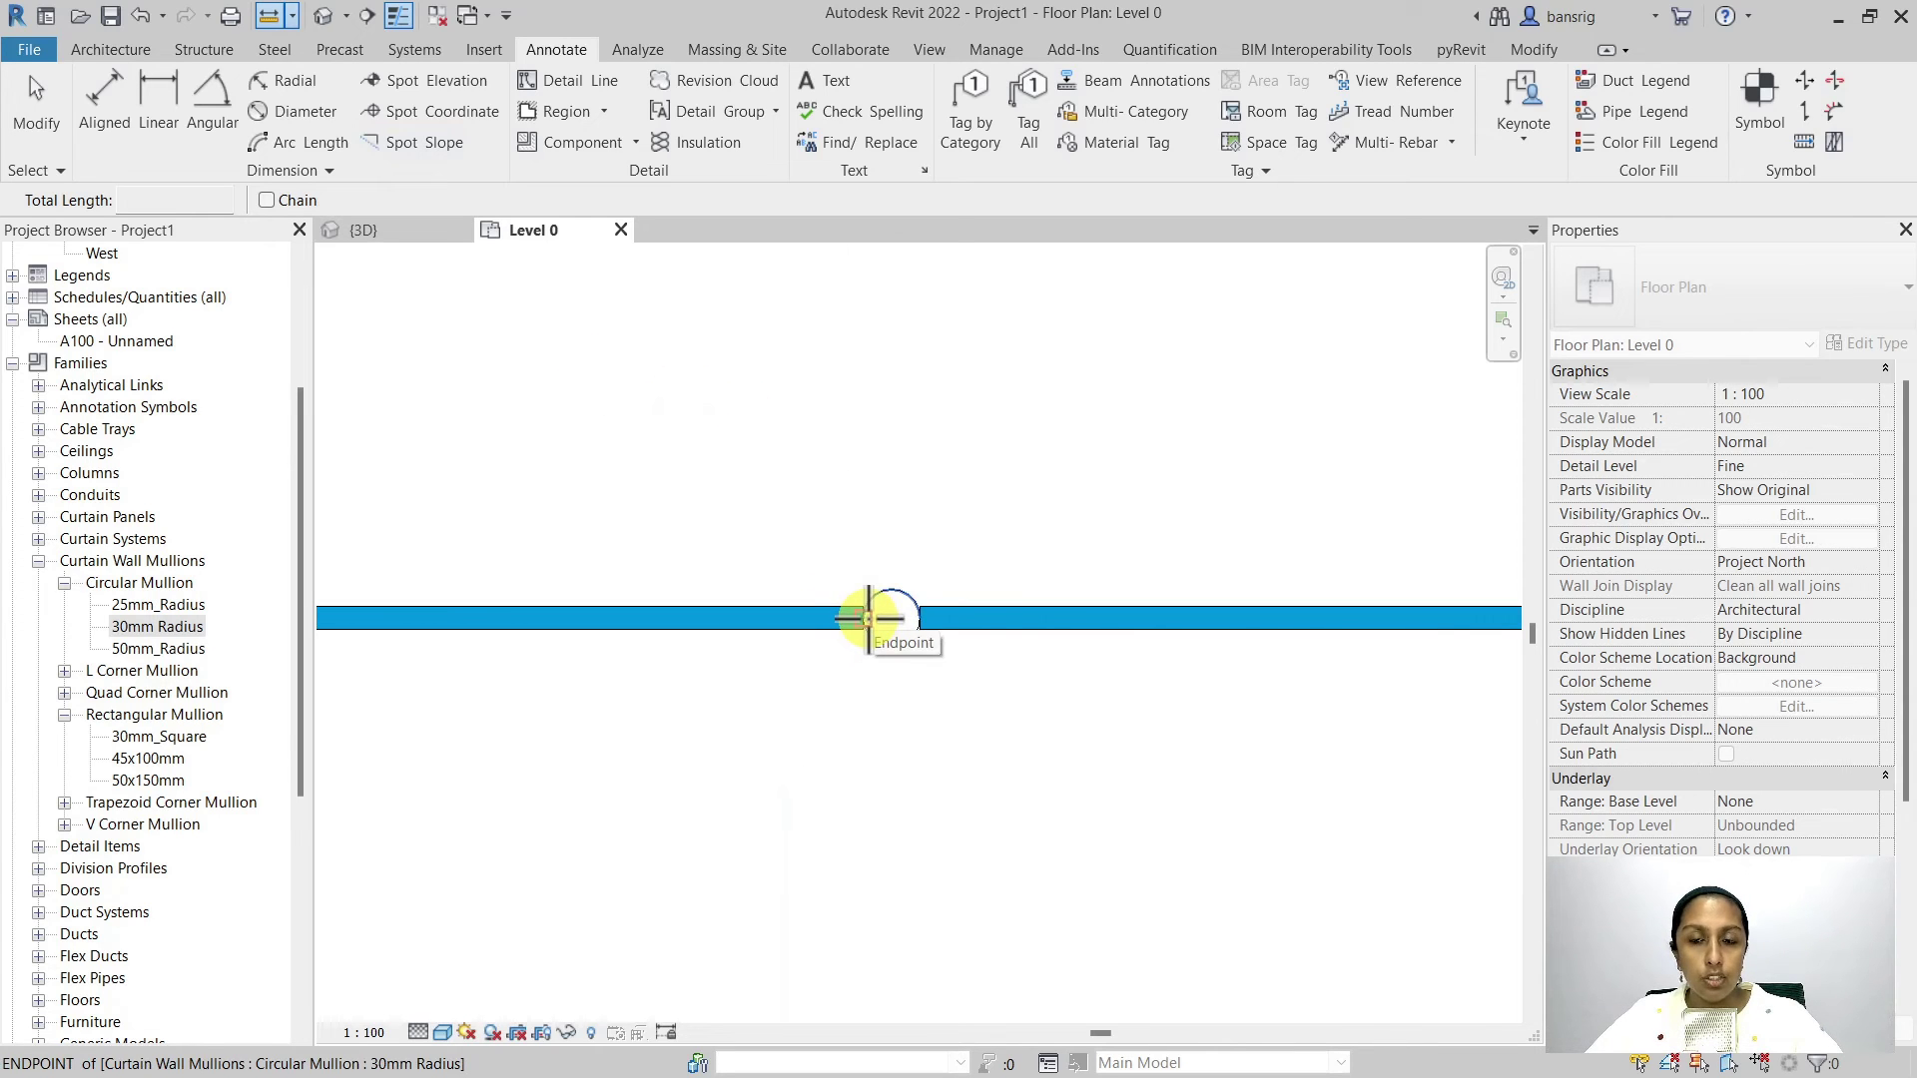
click(867, 620)
click(864, 659)
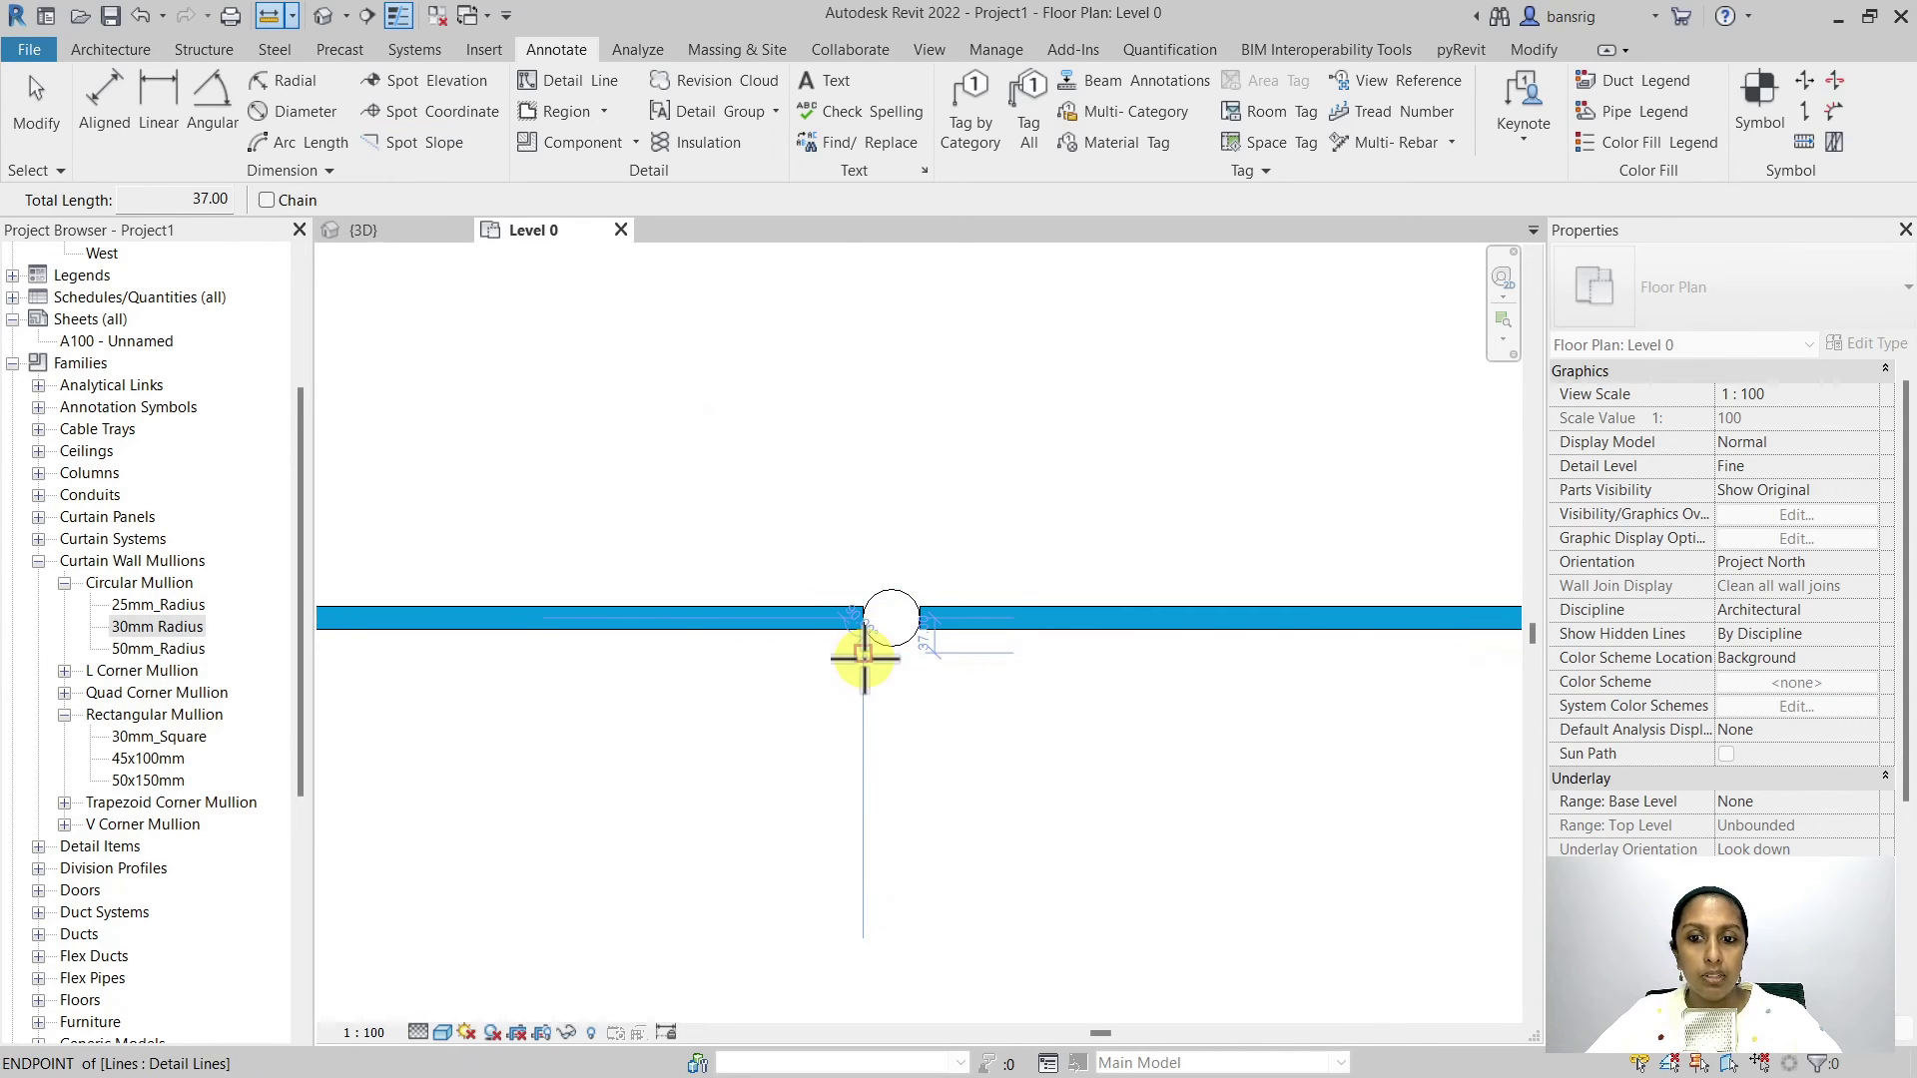
scroll(864, 659, up, 4)
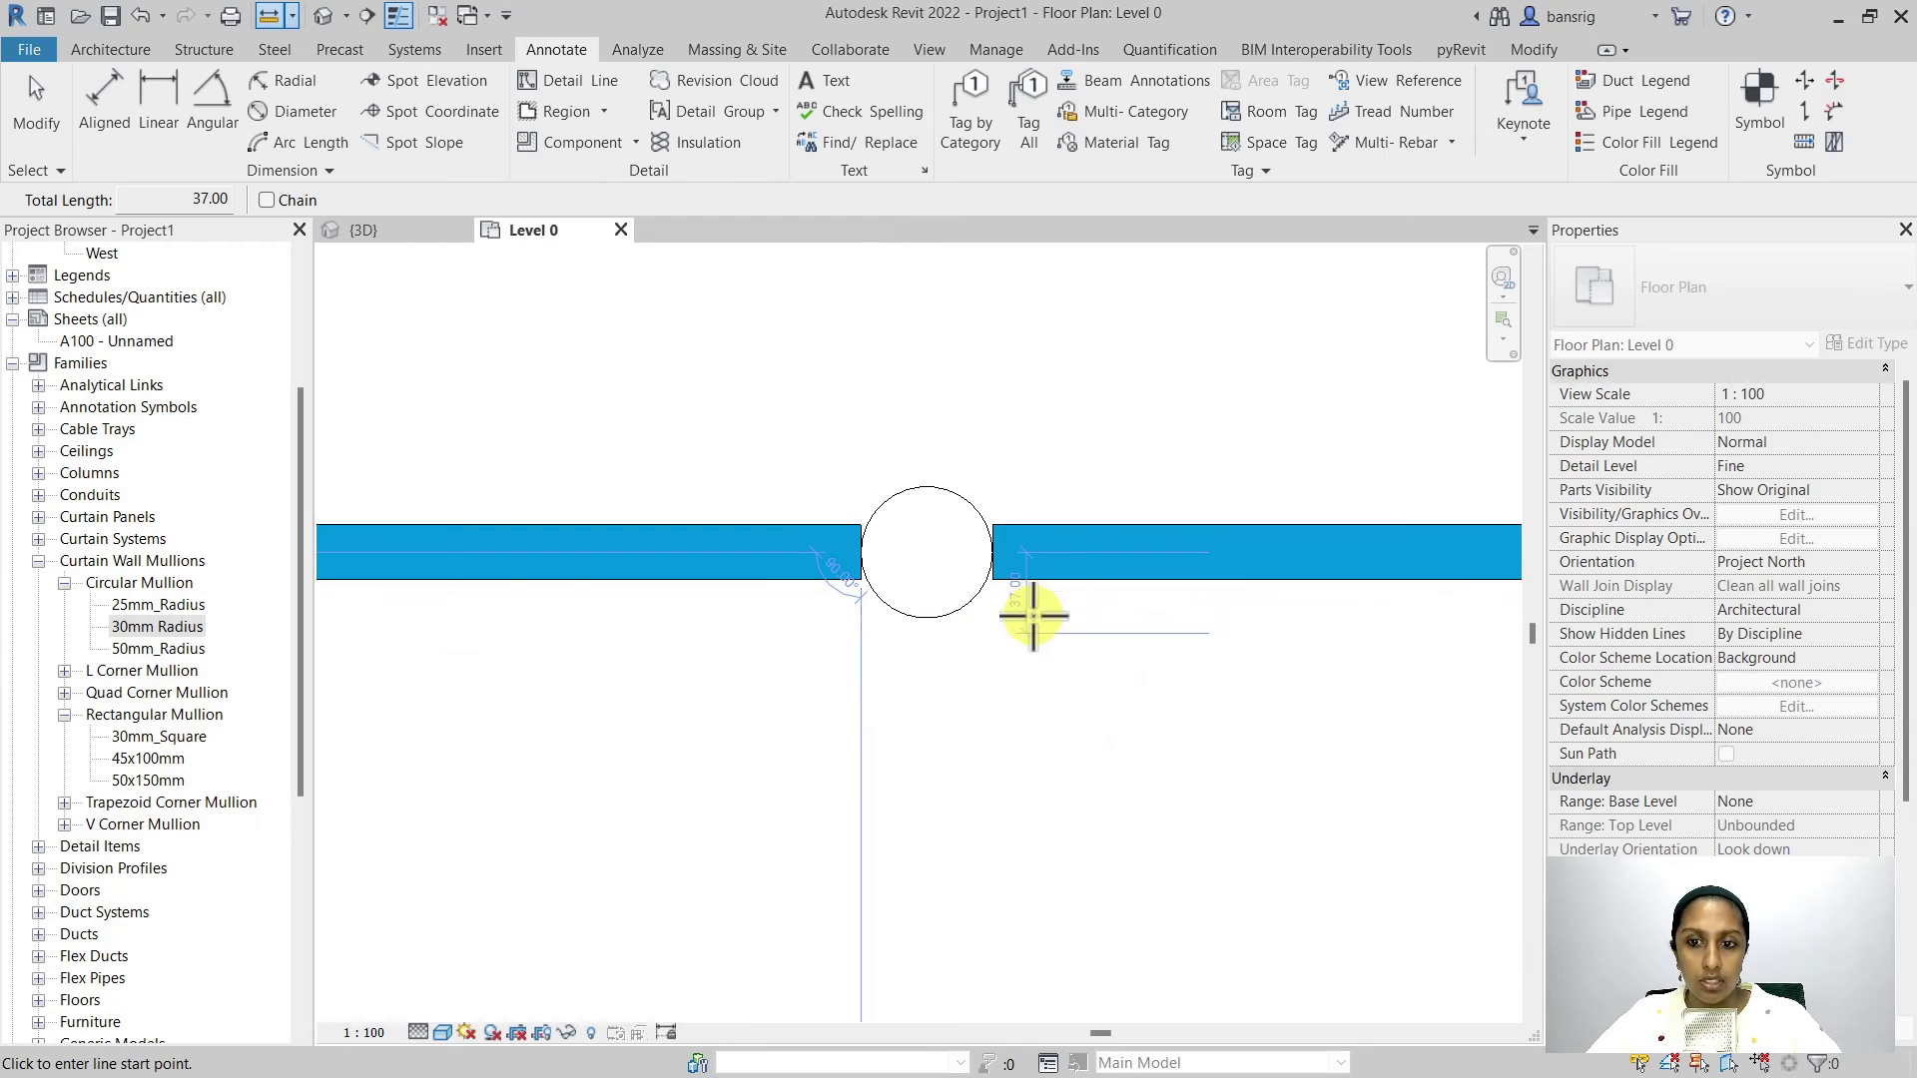
scroll(1028, 612, down, 1)
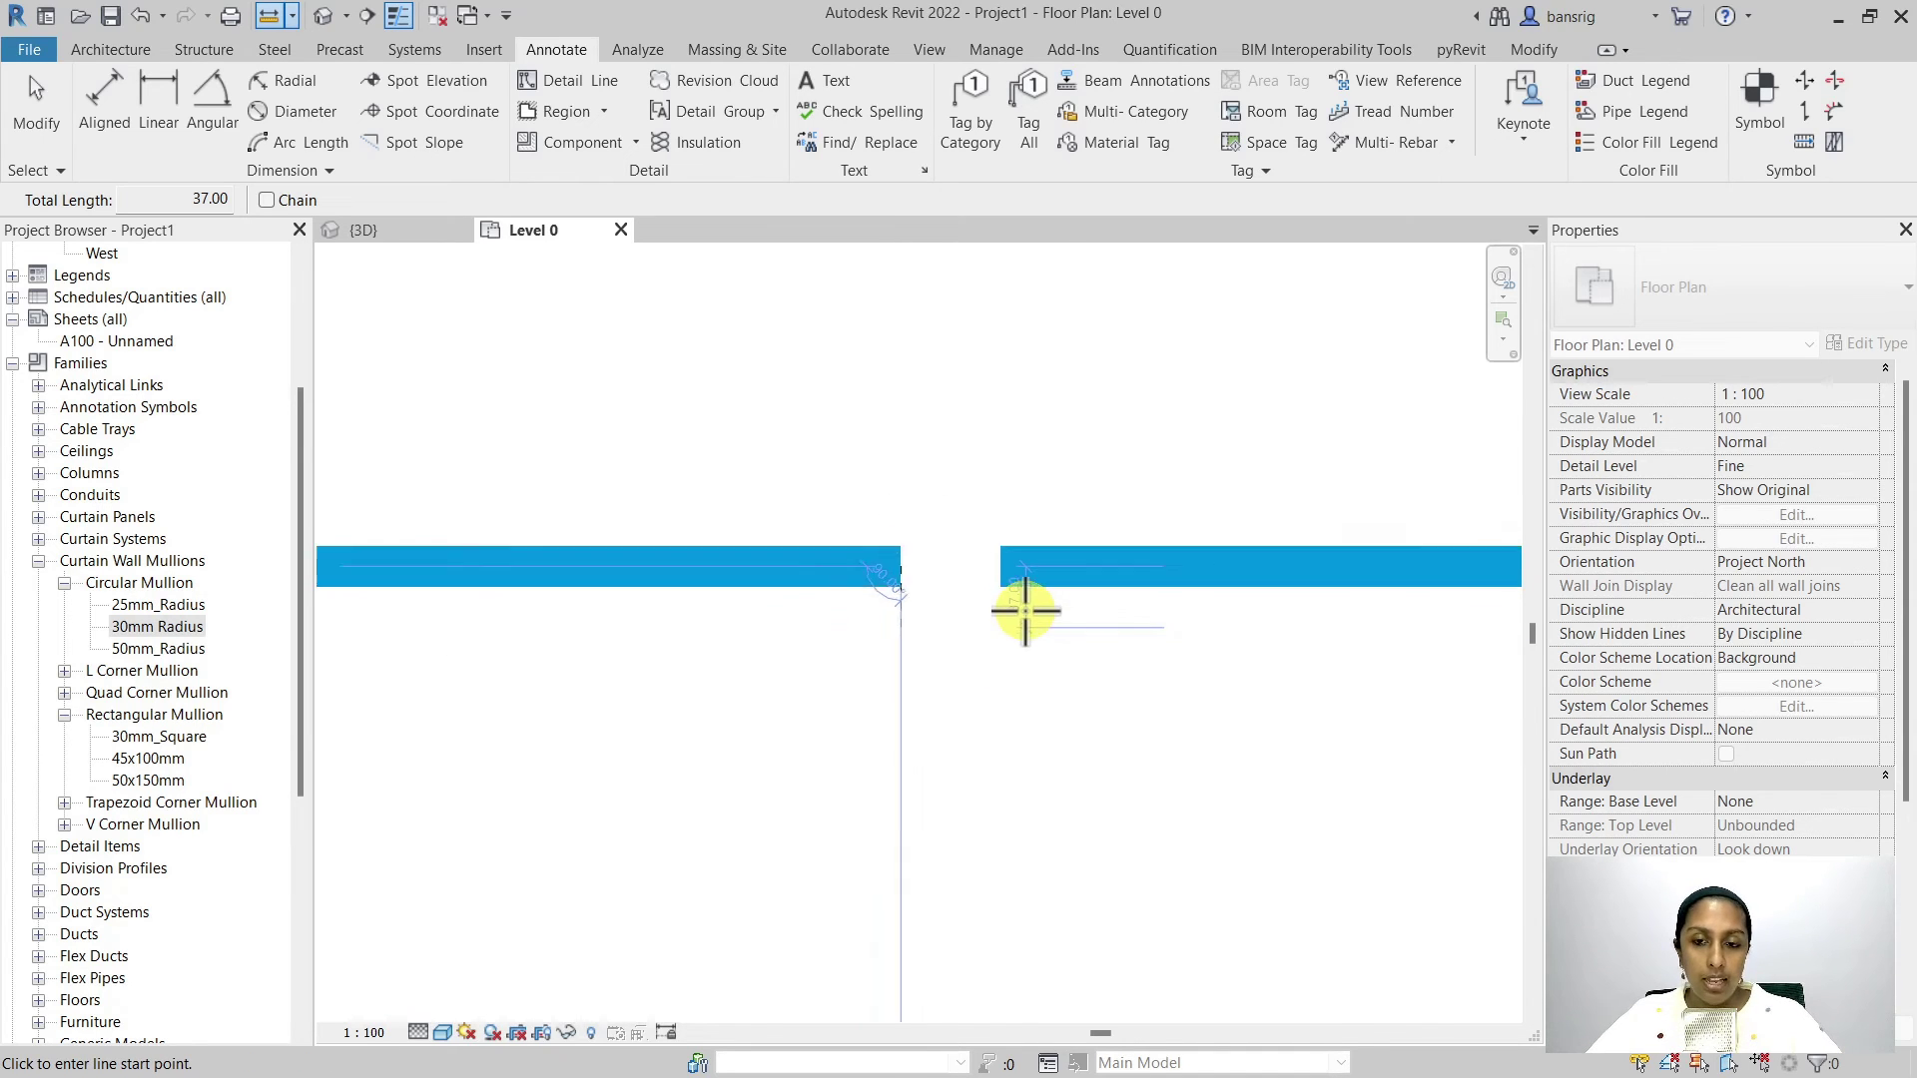
scroll(1025, 611, down, 5)
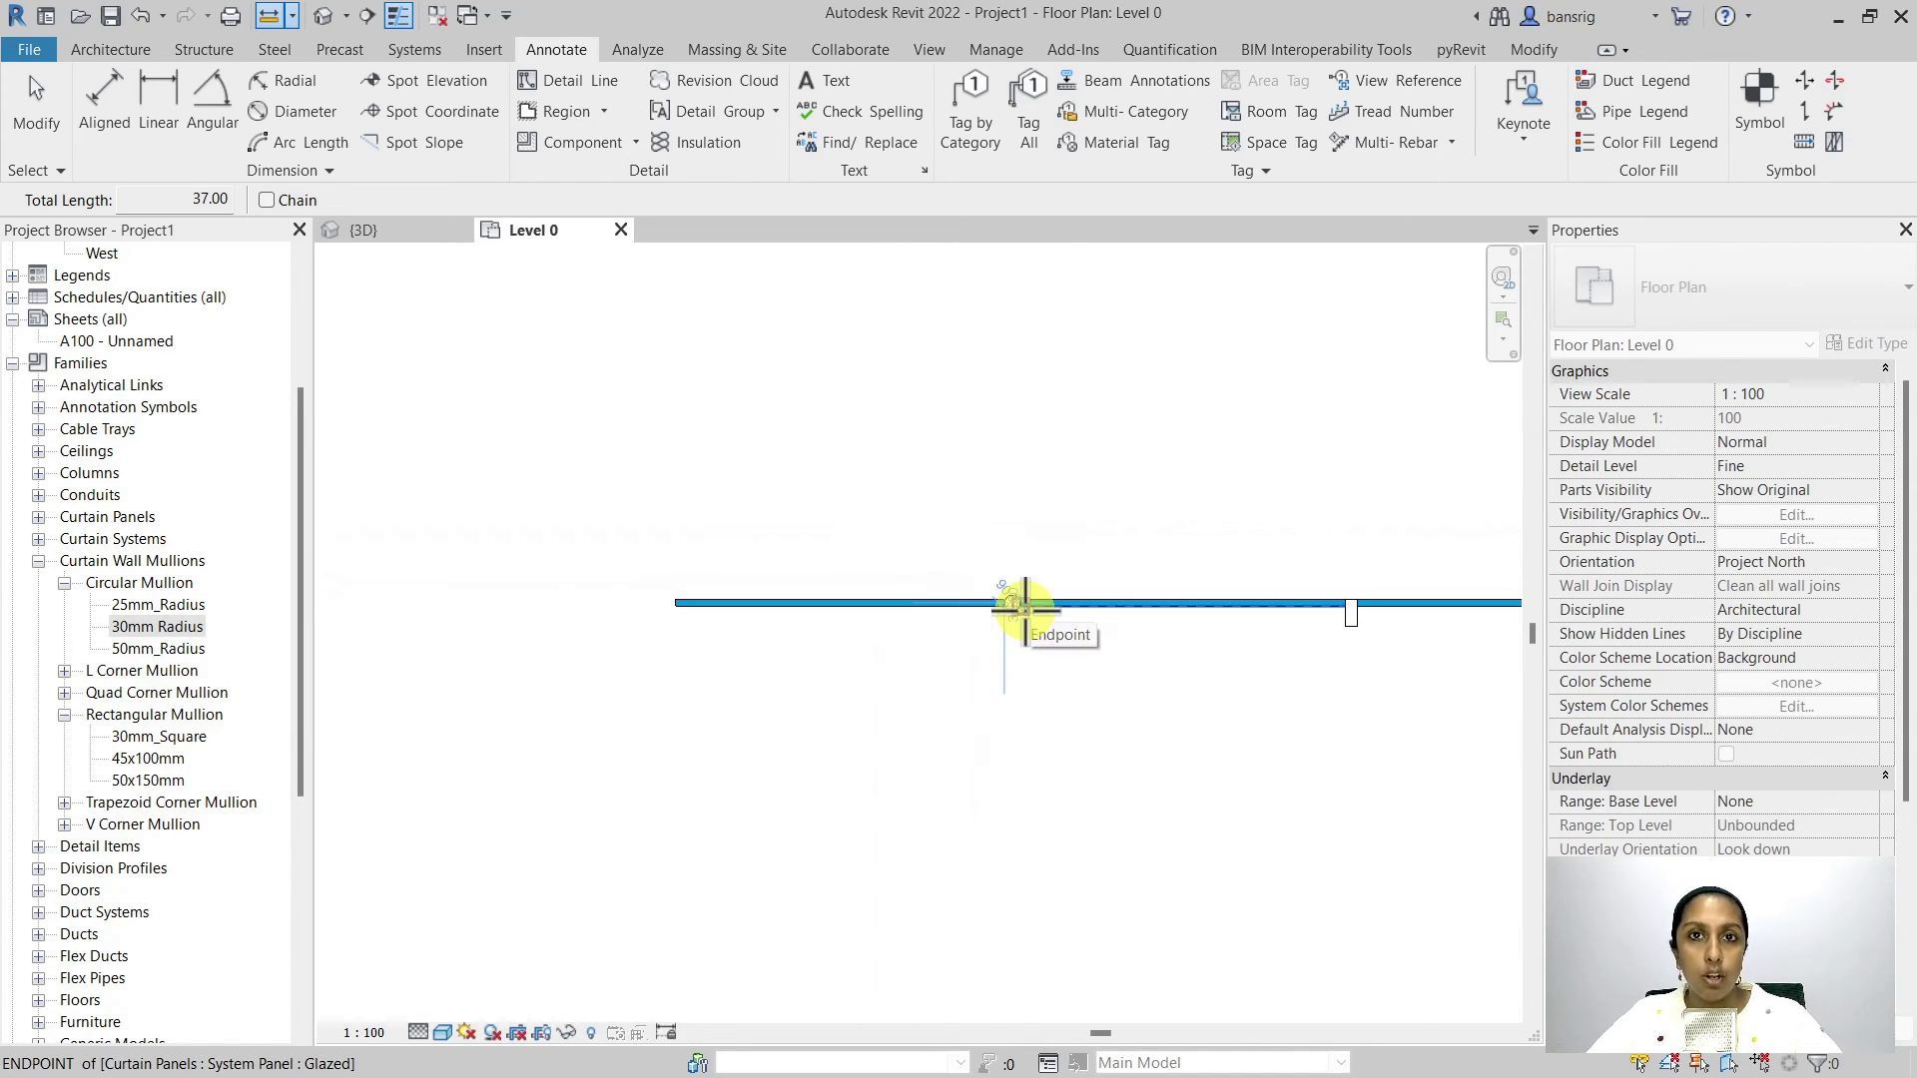